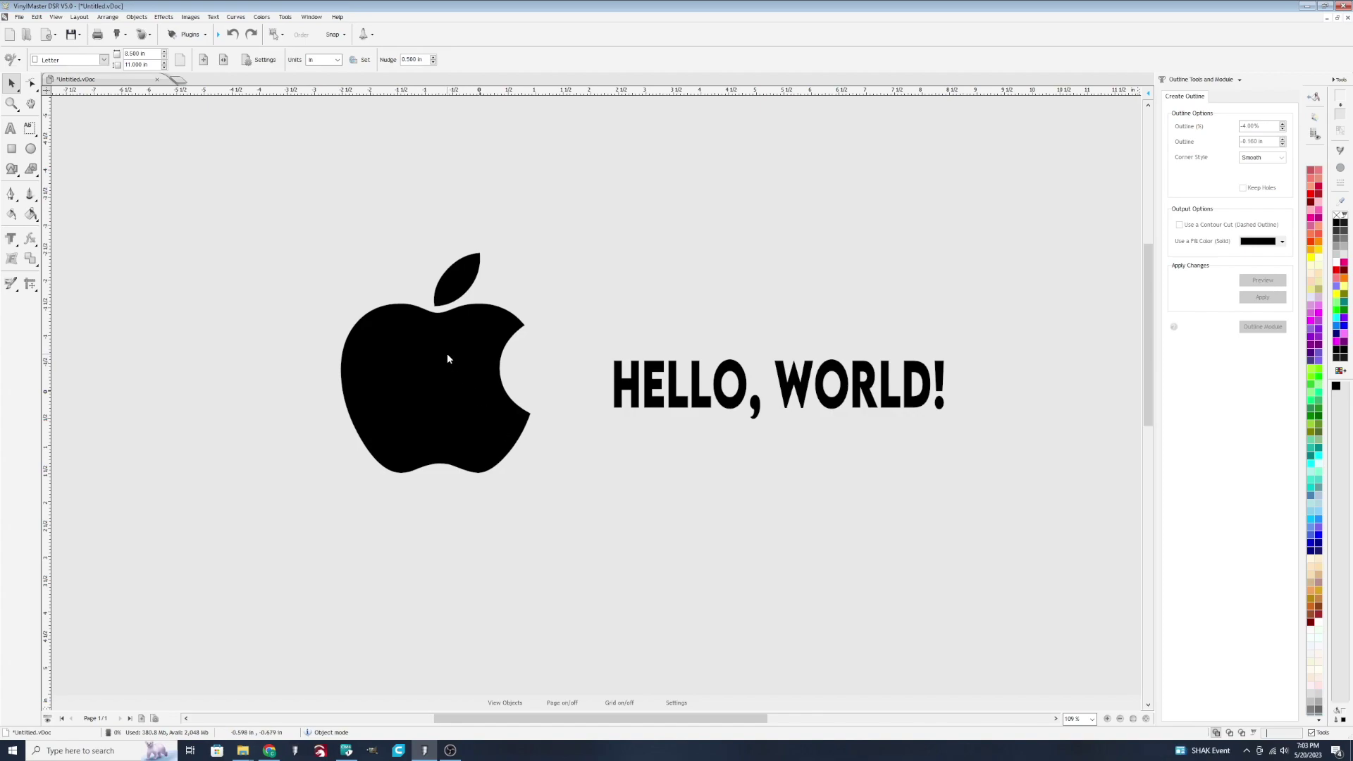
Drag the apple logo to the left, clear of the HELLO, WORLD! text
drag(447, 353, 480, 346)
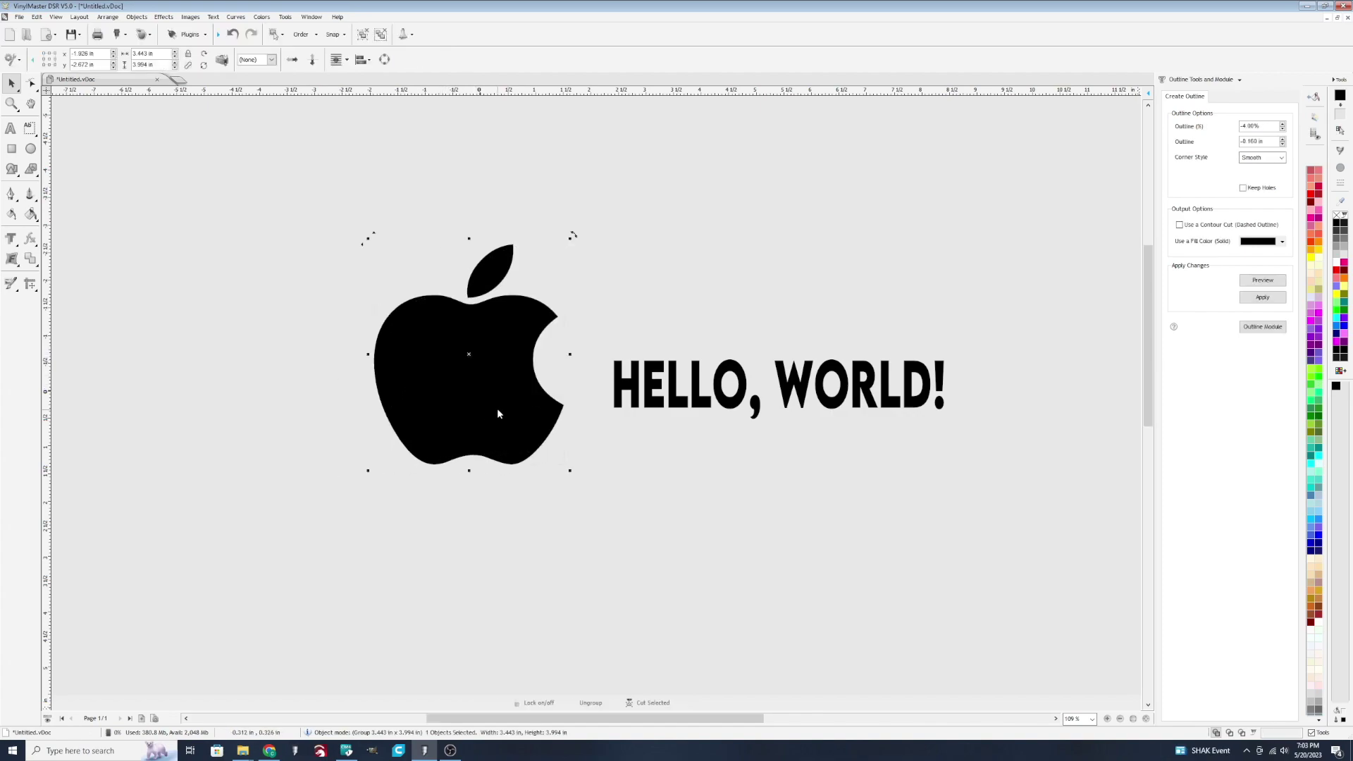
drag(497, 408, 361, 376)
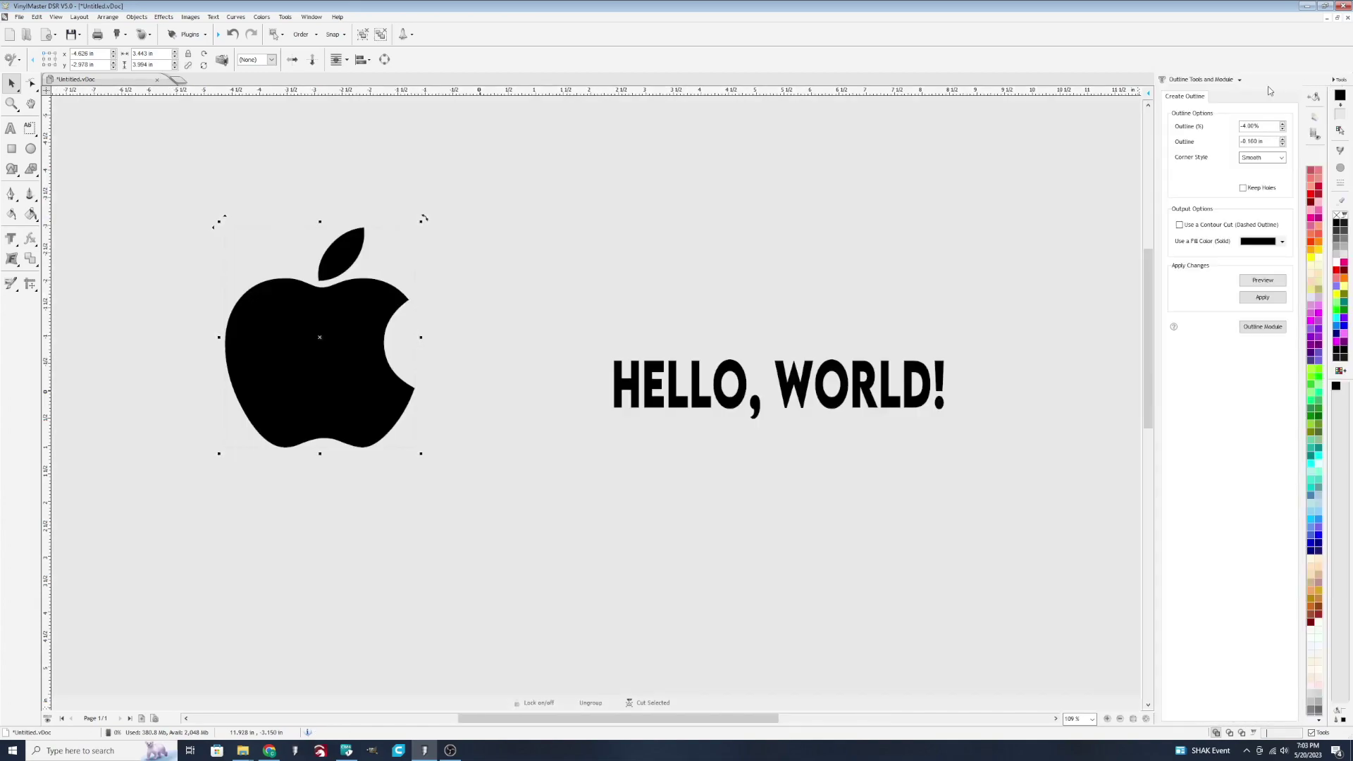
Reopen the Outline Tools and Module docker, select HELLO, WORLD!, and zoom in on WORLD!
click(1229, 83)
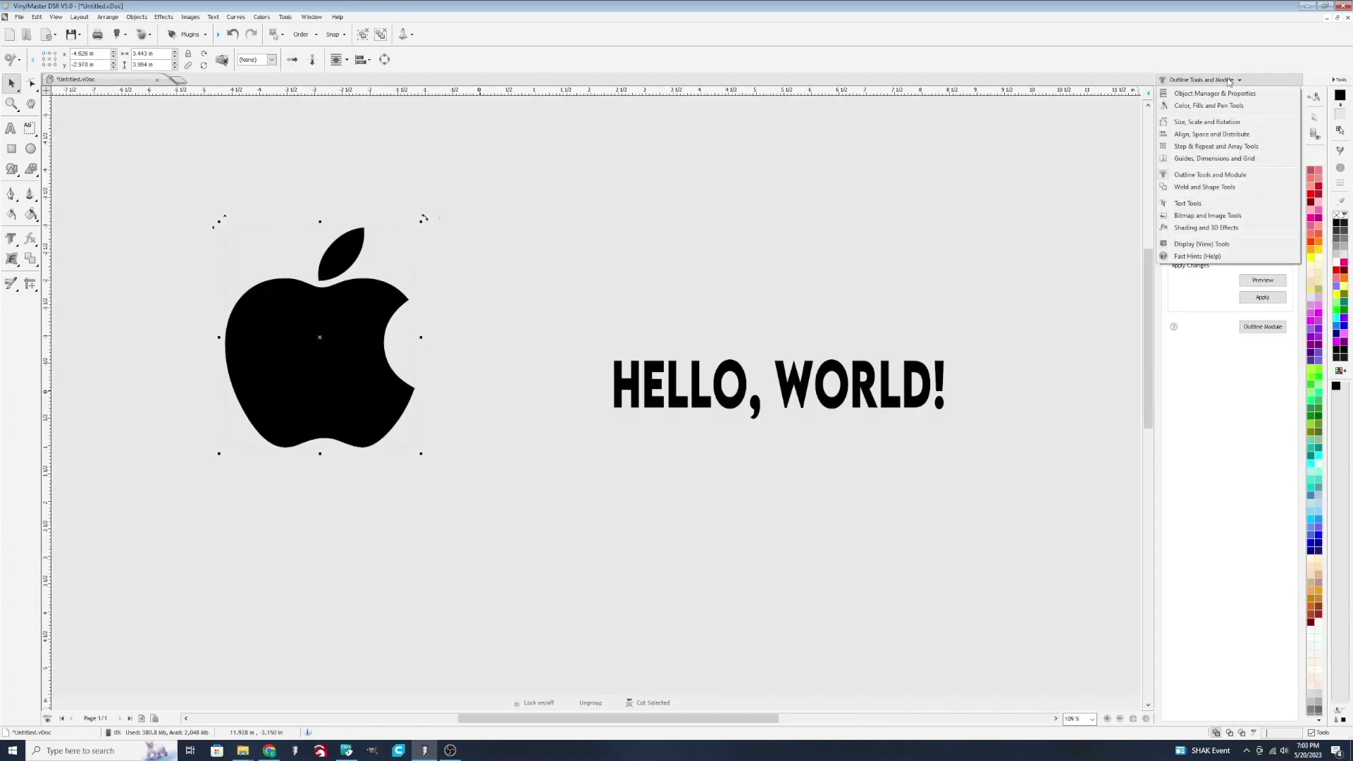
click(1193, 176)
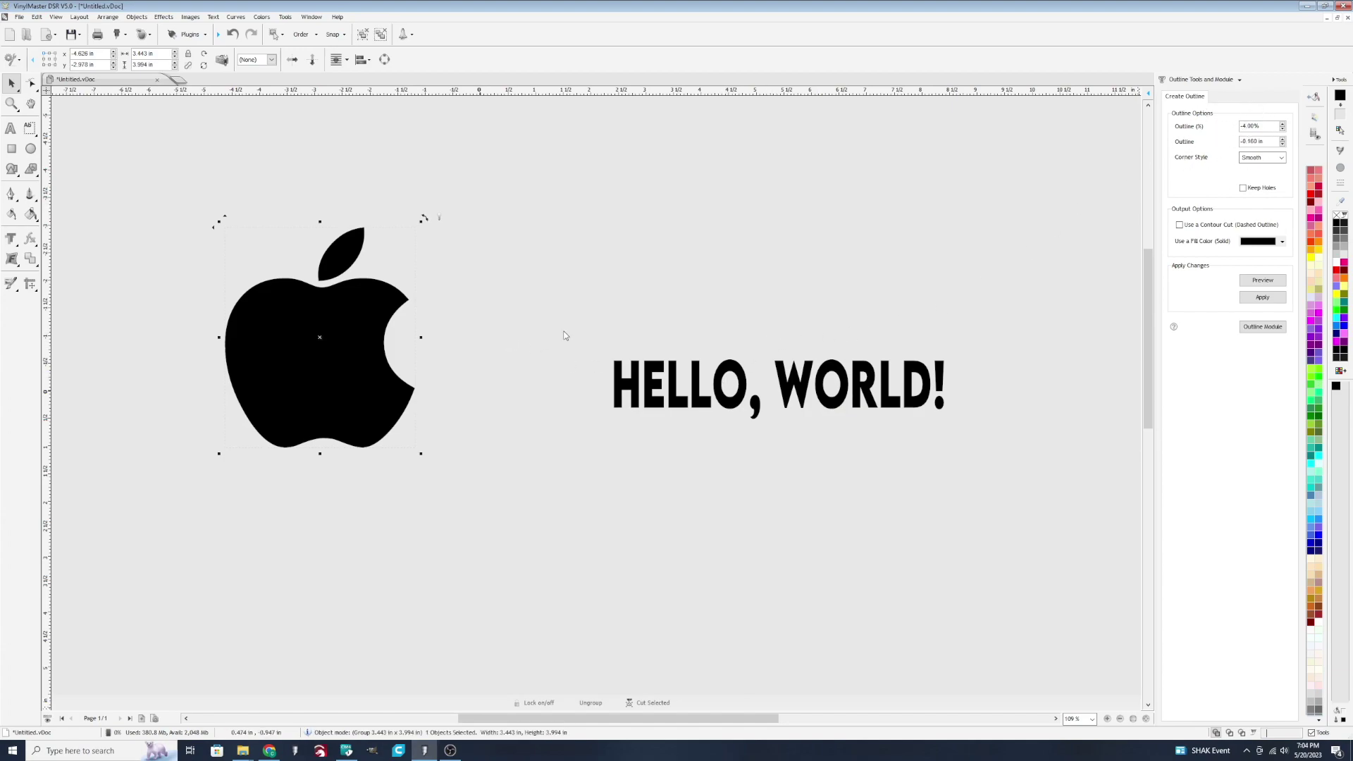
click(771, 384)
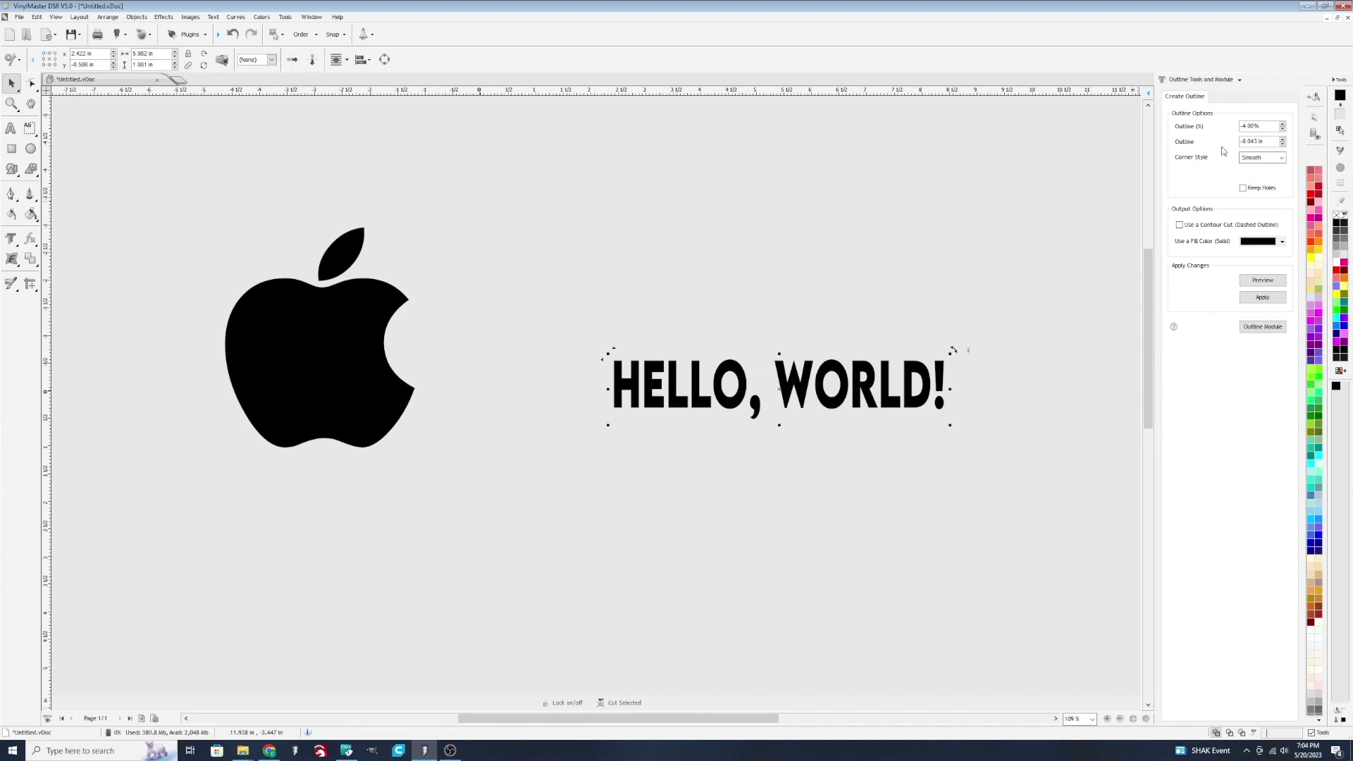
scroll(918, 369, up, 3)
scroll(592, 402, up, 2)
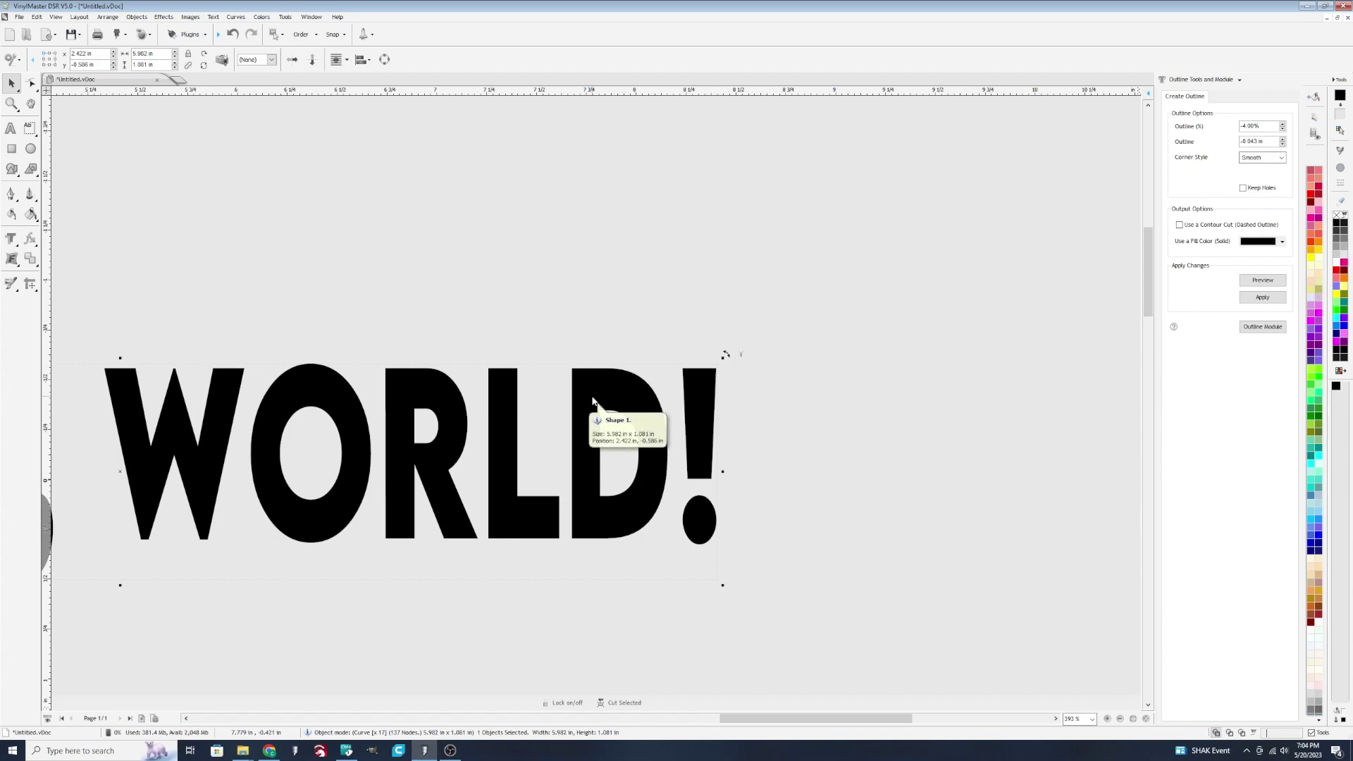
Raise the Outline (%) value from -4.00% to 4.00% (0.043 in)
click(1283, 129)
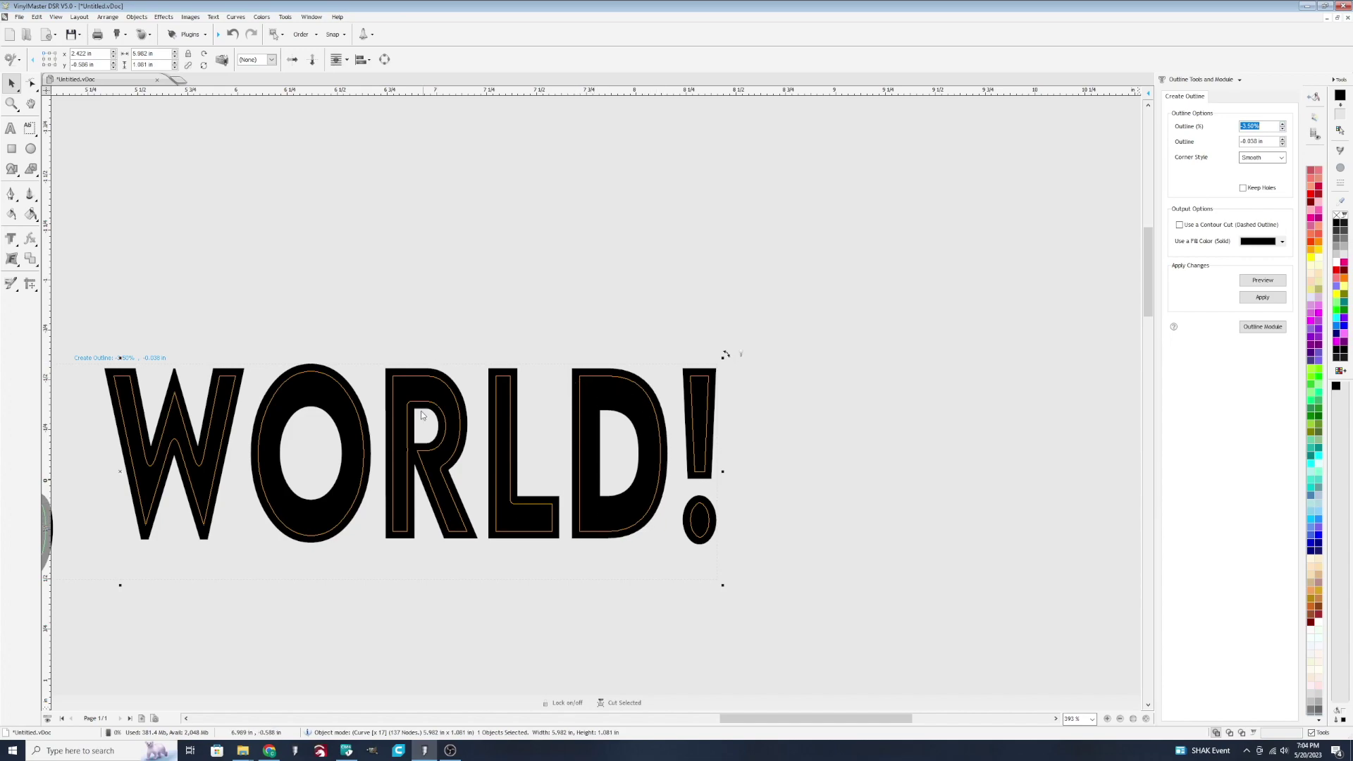
click(1282, 125)
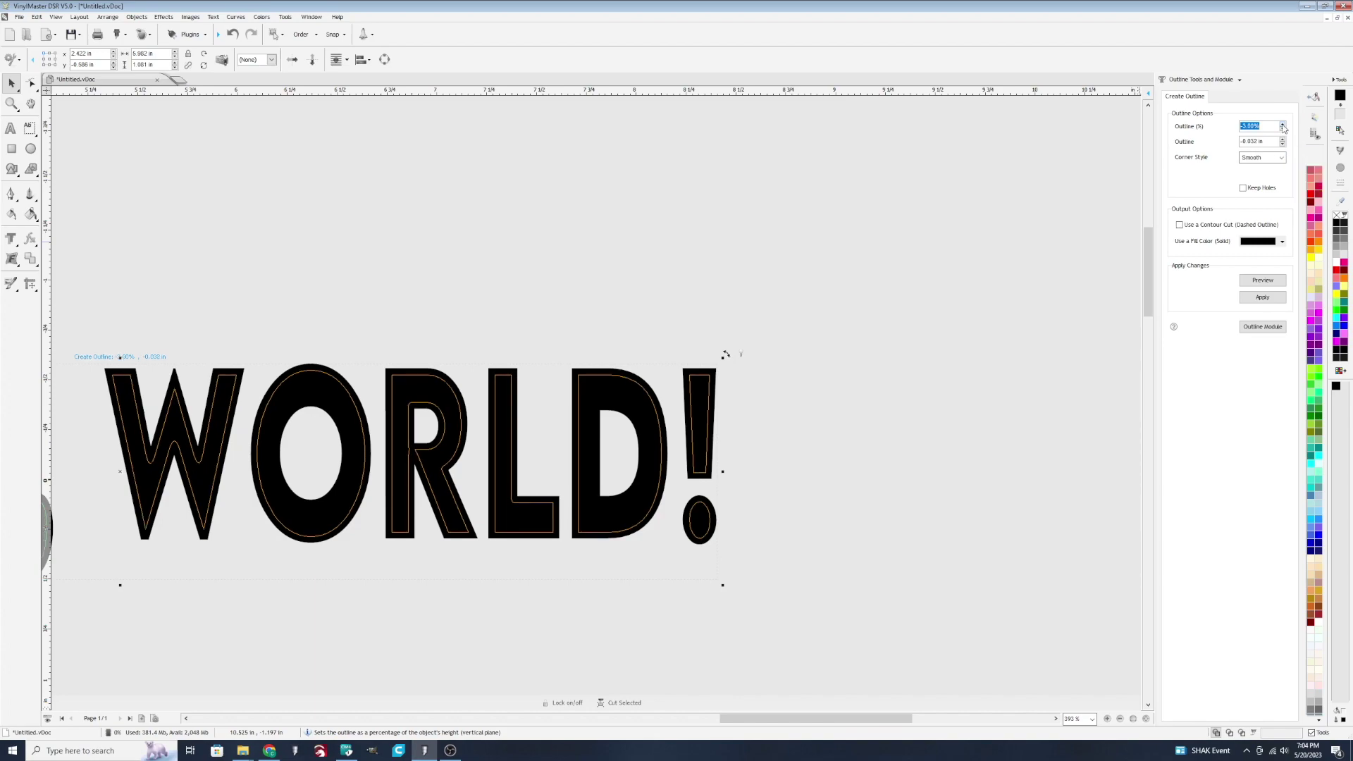
click(1281, 126)
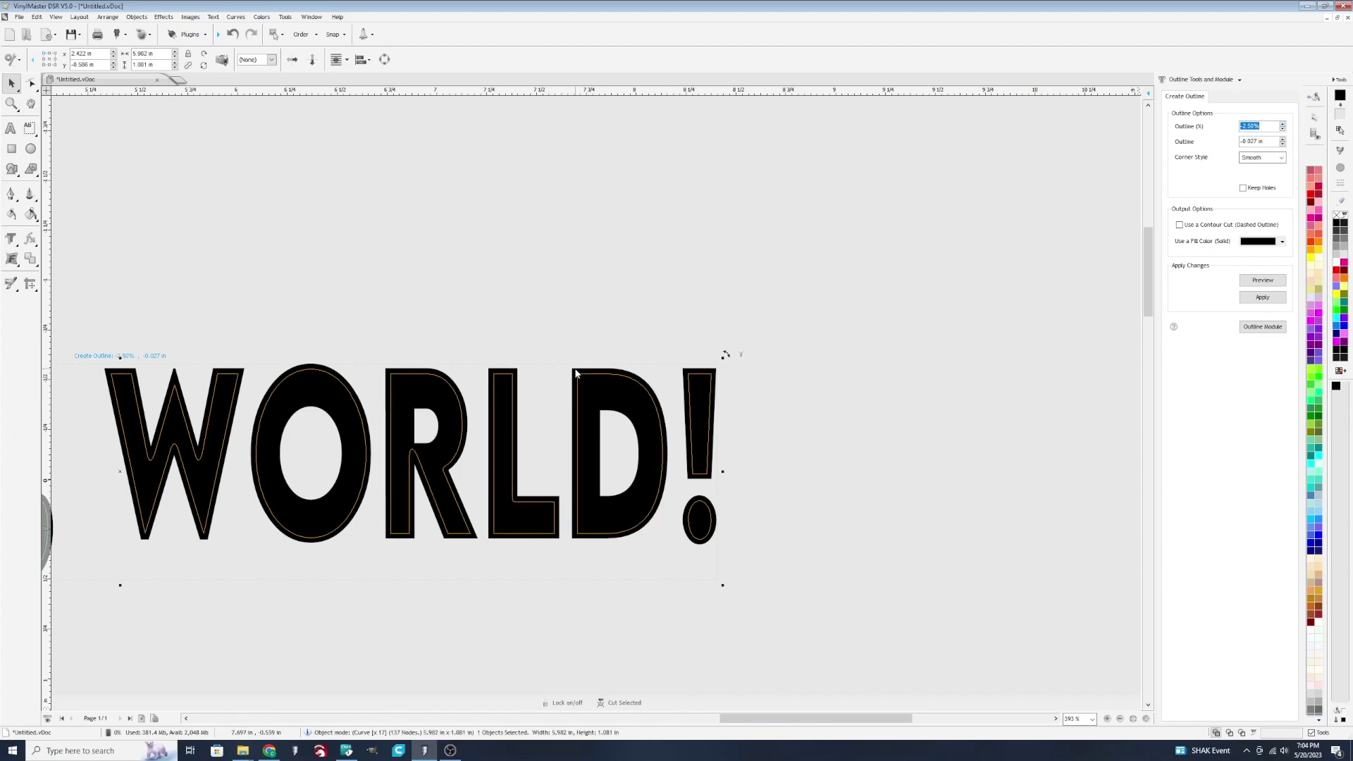
click(1282, 125)
click(1282, 125)
click(1282, 125)
click(1281, 125)
click(1281, 126)
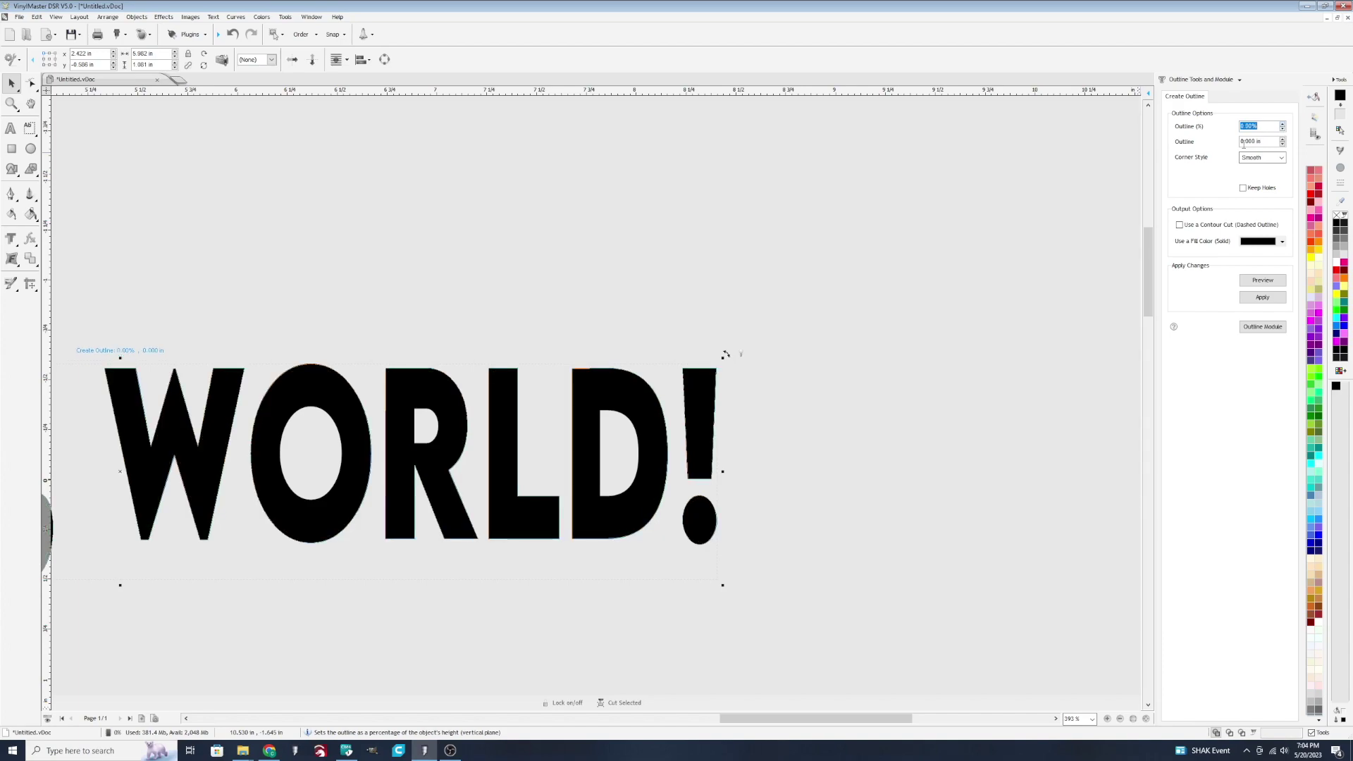
click(1282, 125)
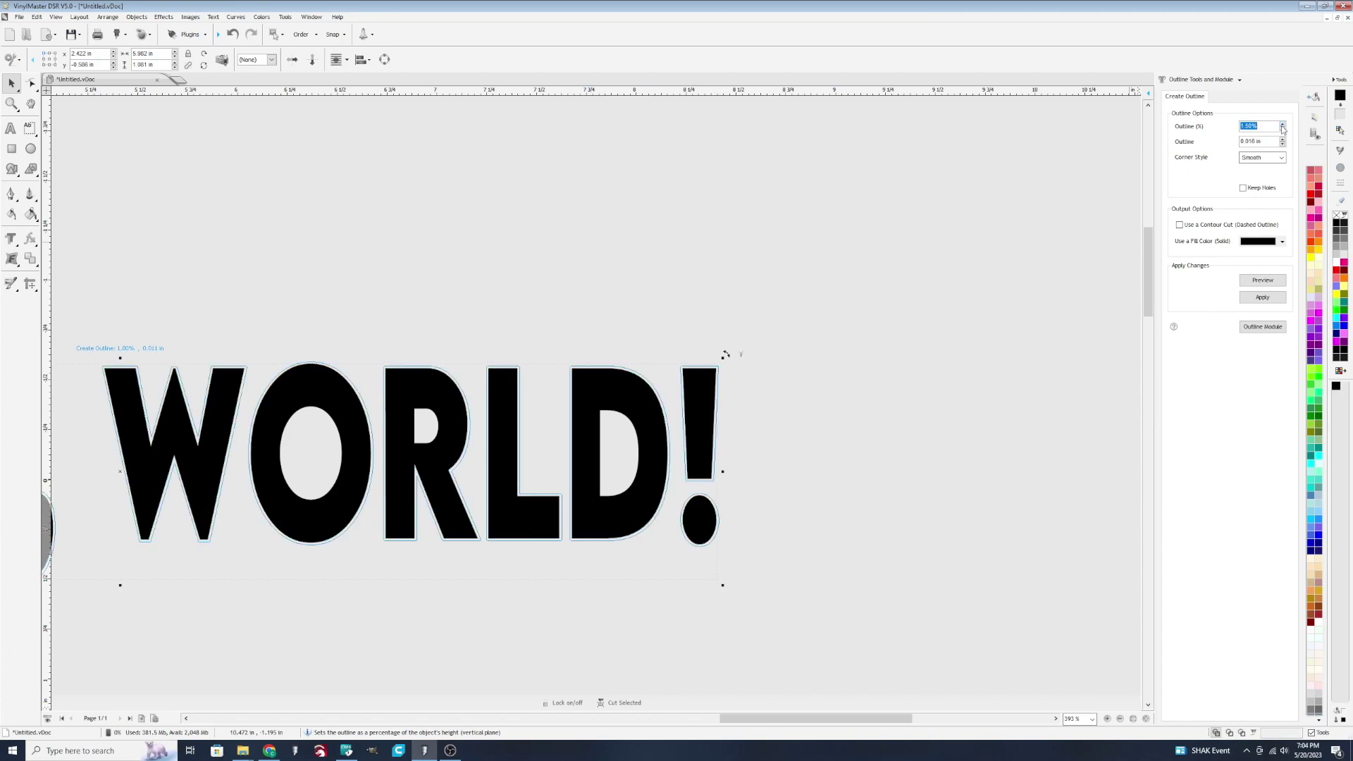
click(1283, 124)
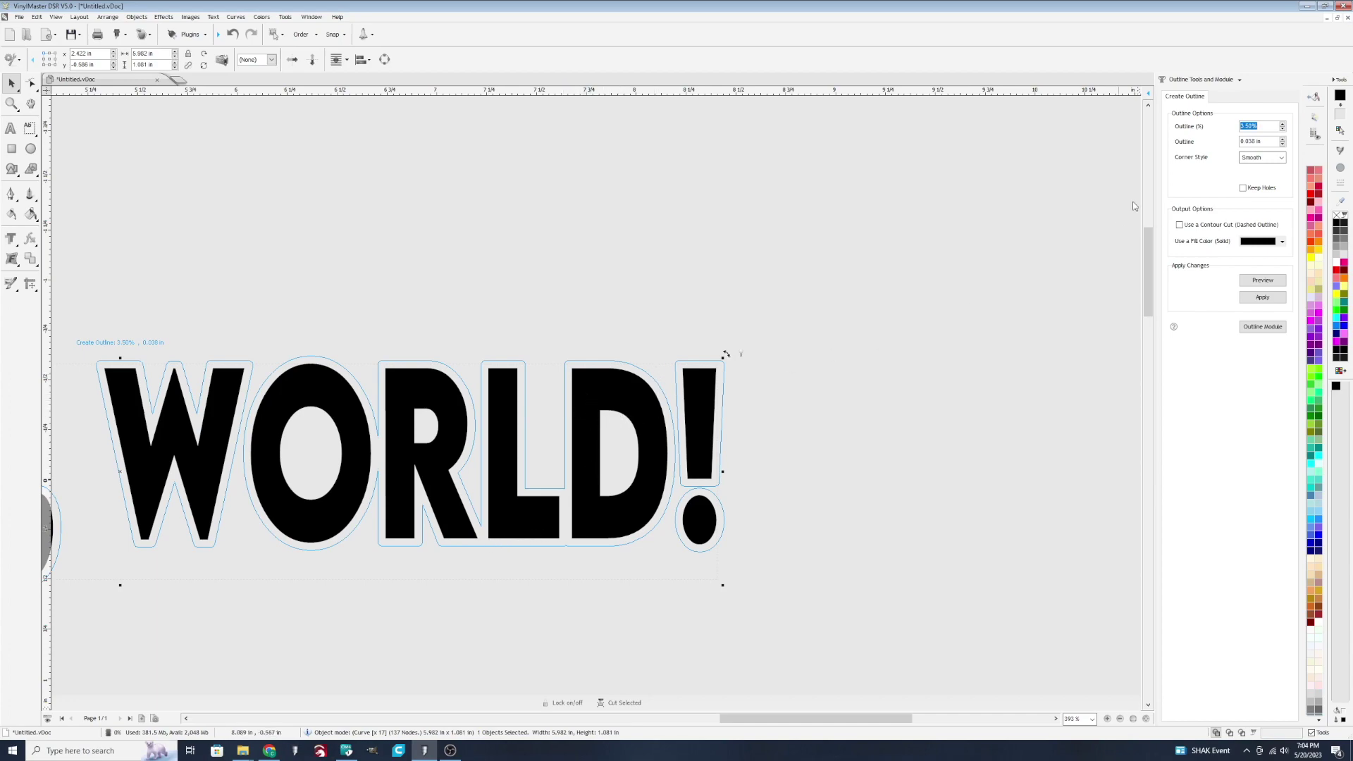
click(1283, 124)
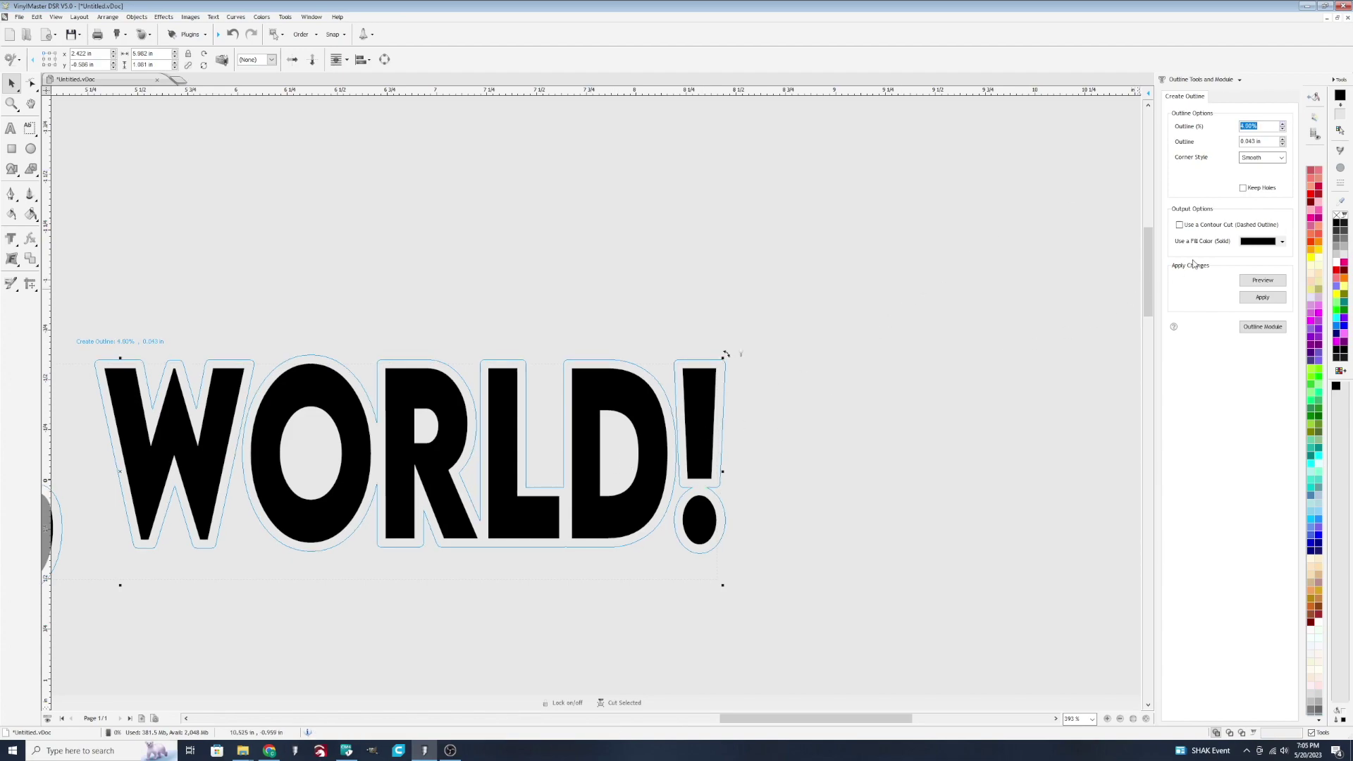
Apply the 4% outline and drag the original text up off the thick outline
click(1262, 297)
click(452, 275)
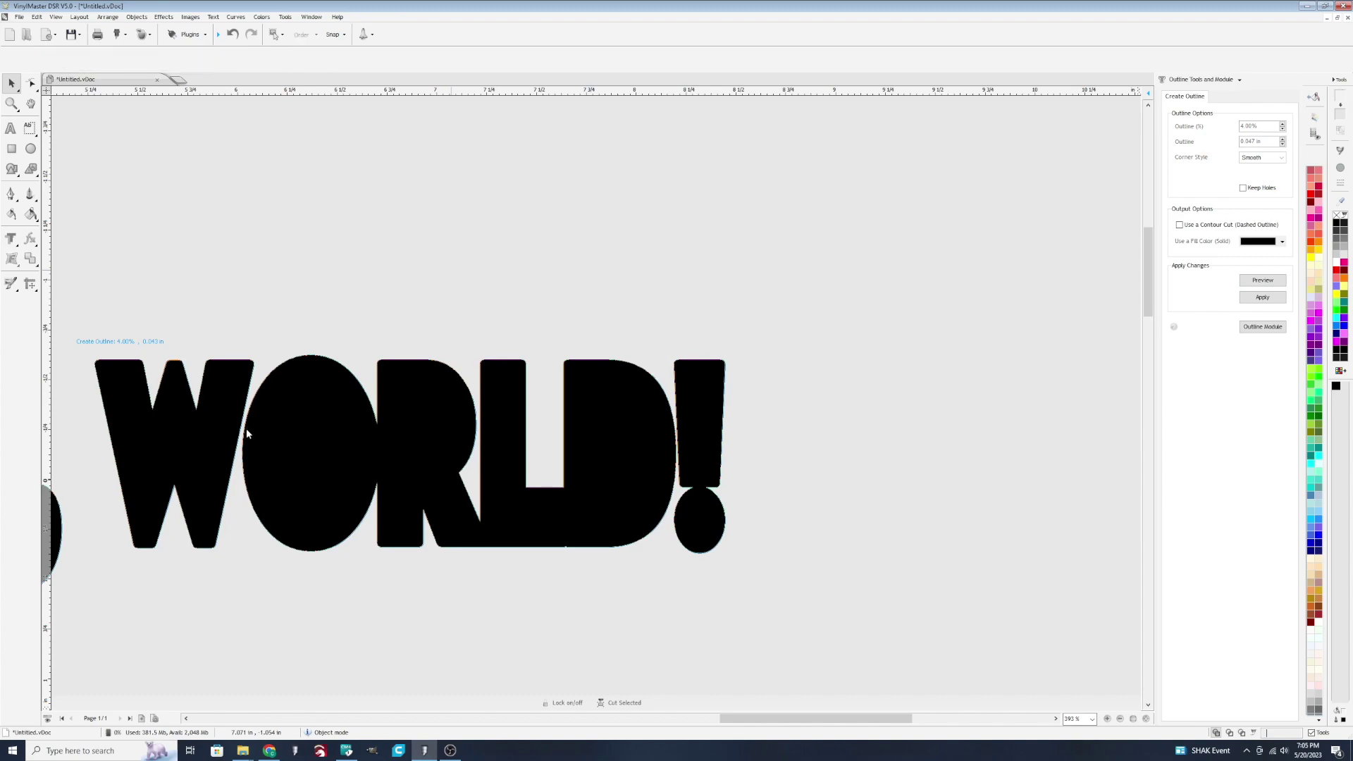
scroll(265, 437, down, 3)
scroll(227, 437, up, 2)
scroll(714, 379, up, 2)
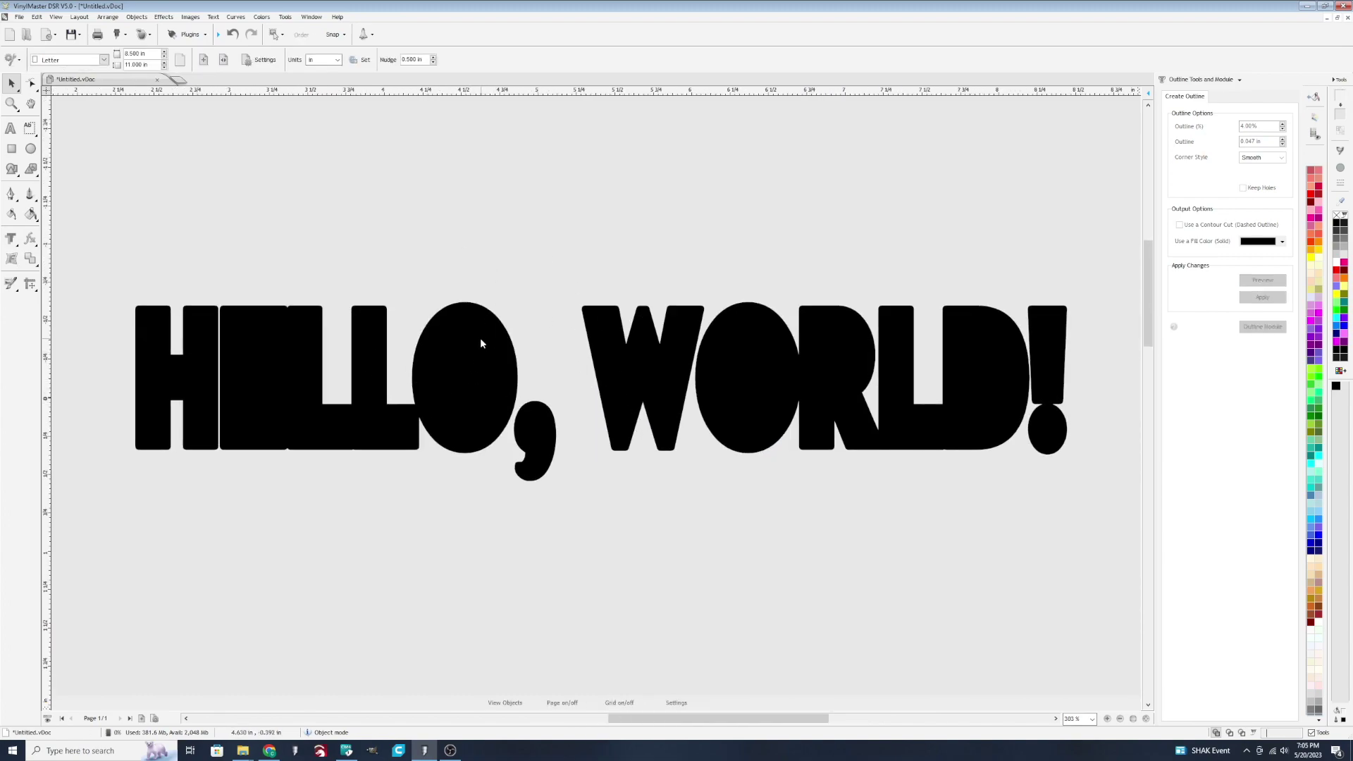
drag(479, 337, 476, 183)
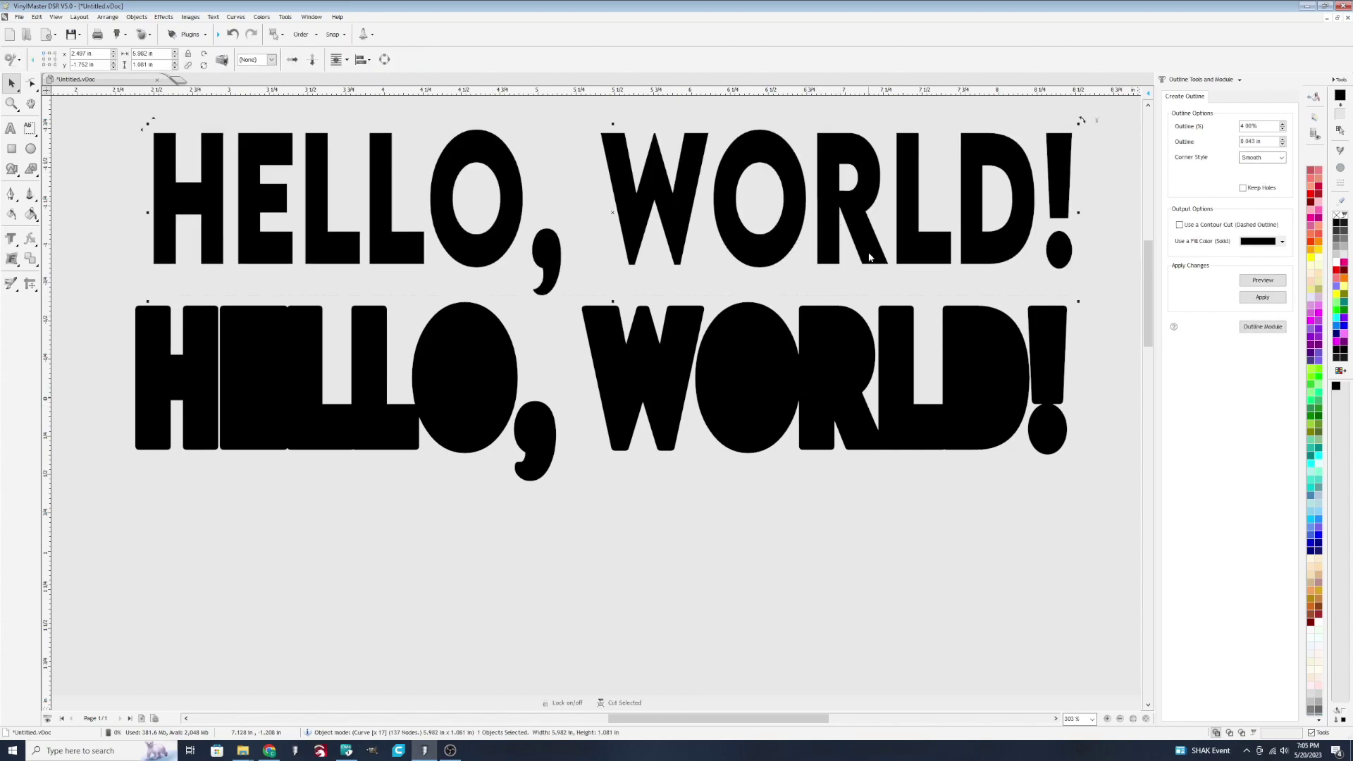
scroll(871, 326, down, 3)
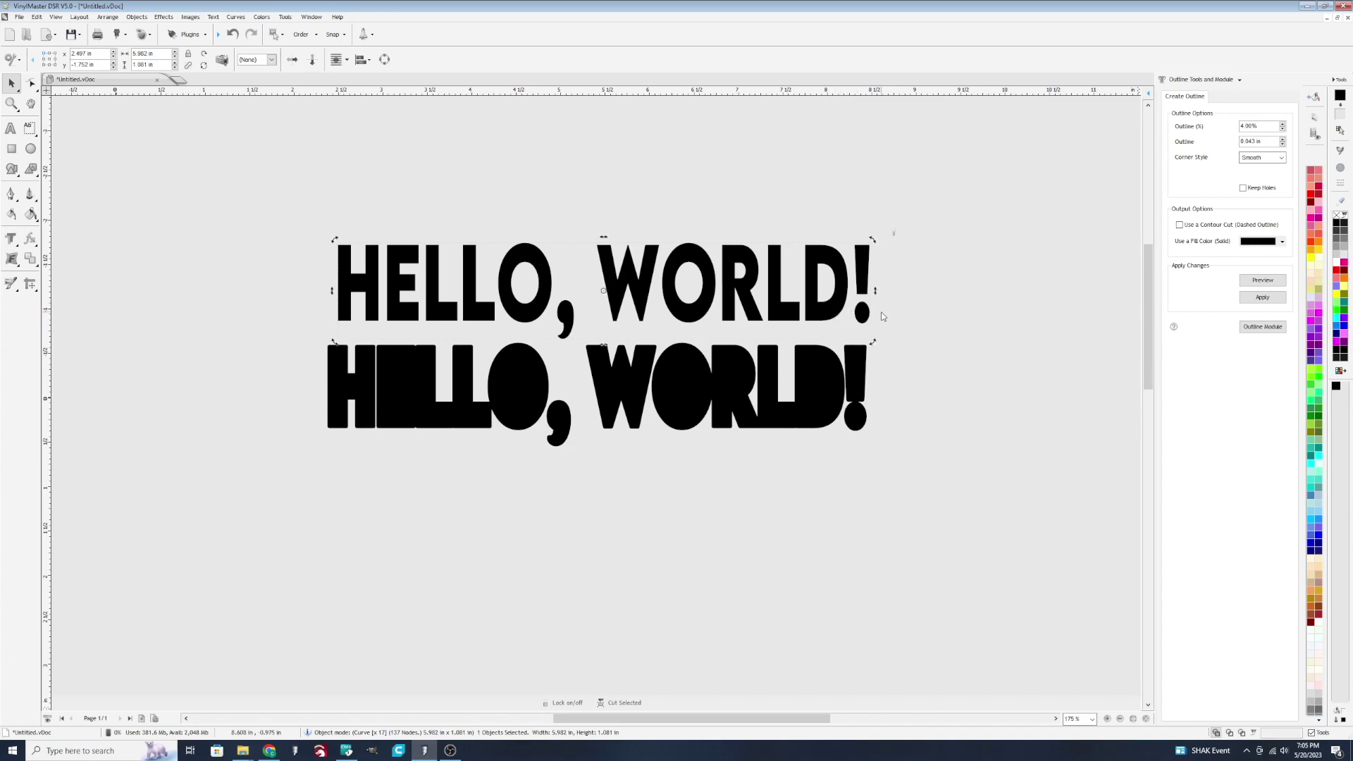
Fill the text red, centre it on the outline, Punch Out, then undo
click(1335, 272)
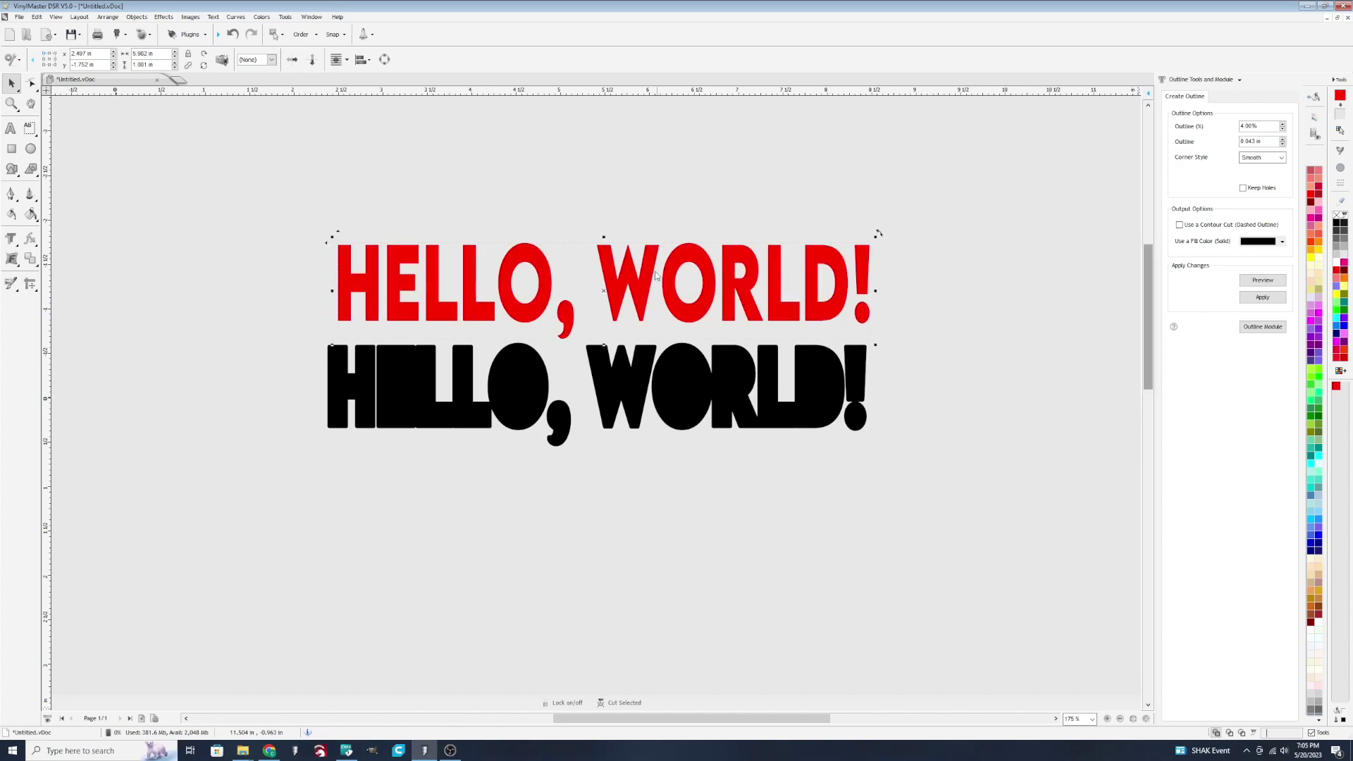
drag(231, 163, 946, 484)
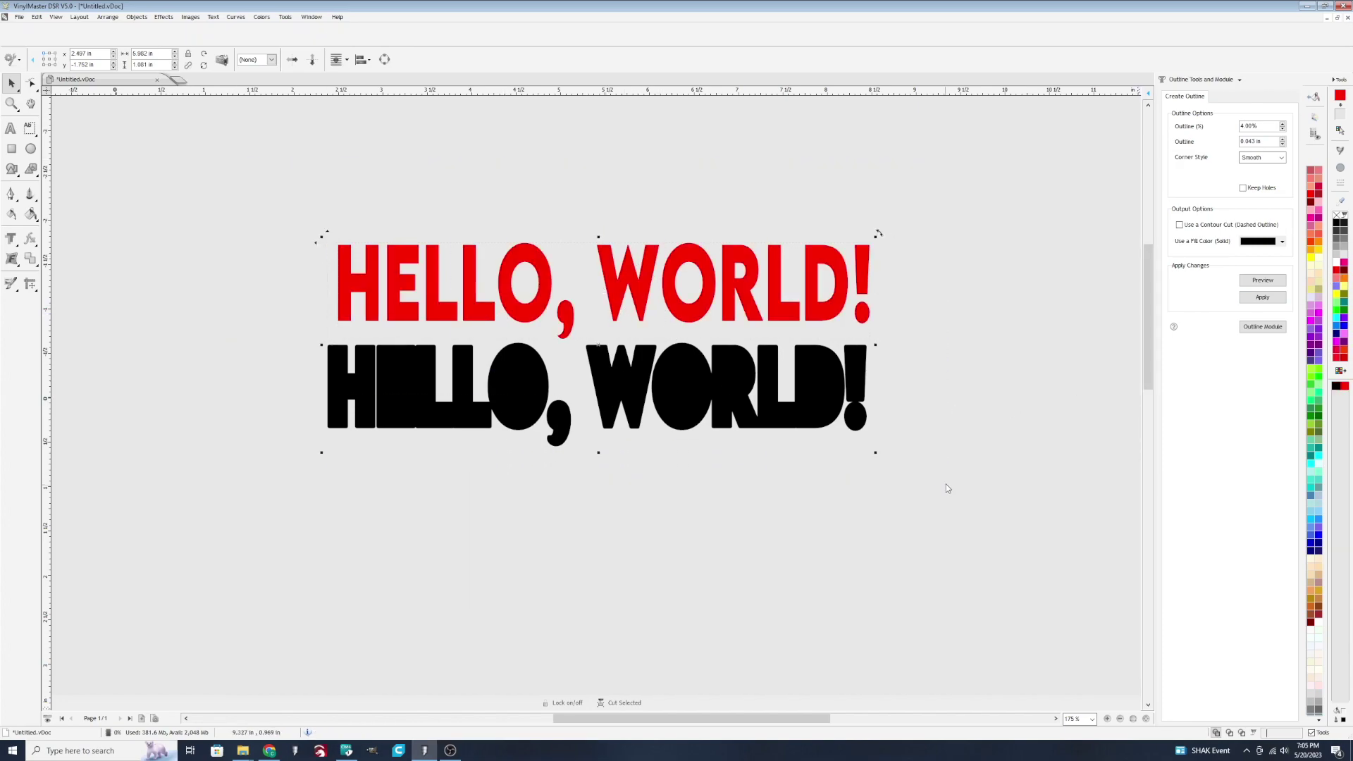
key(c)
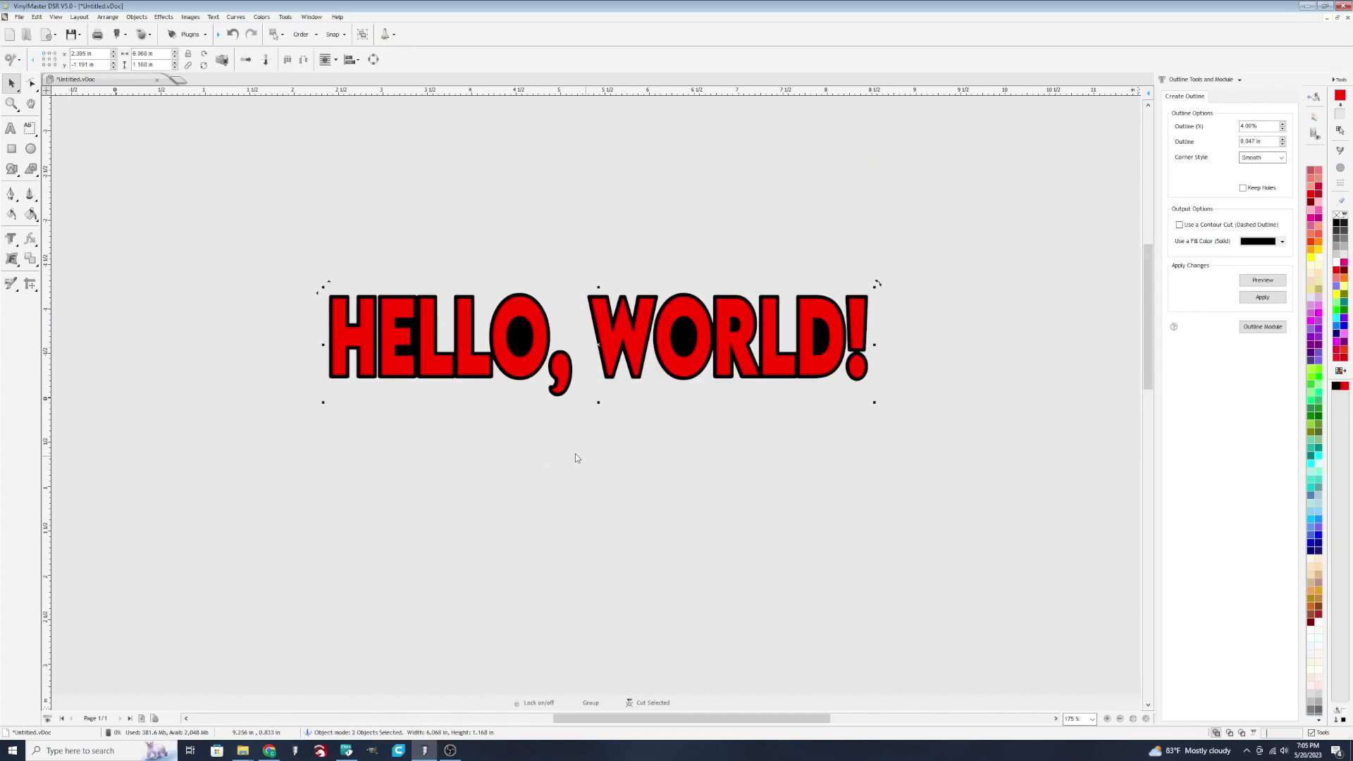
click(565, 454)
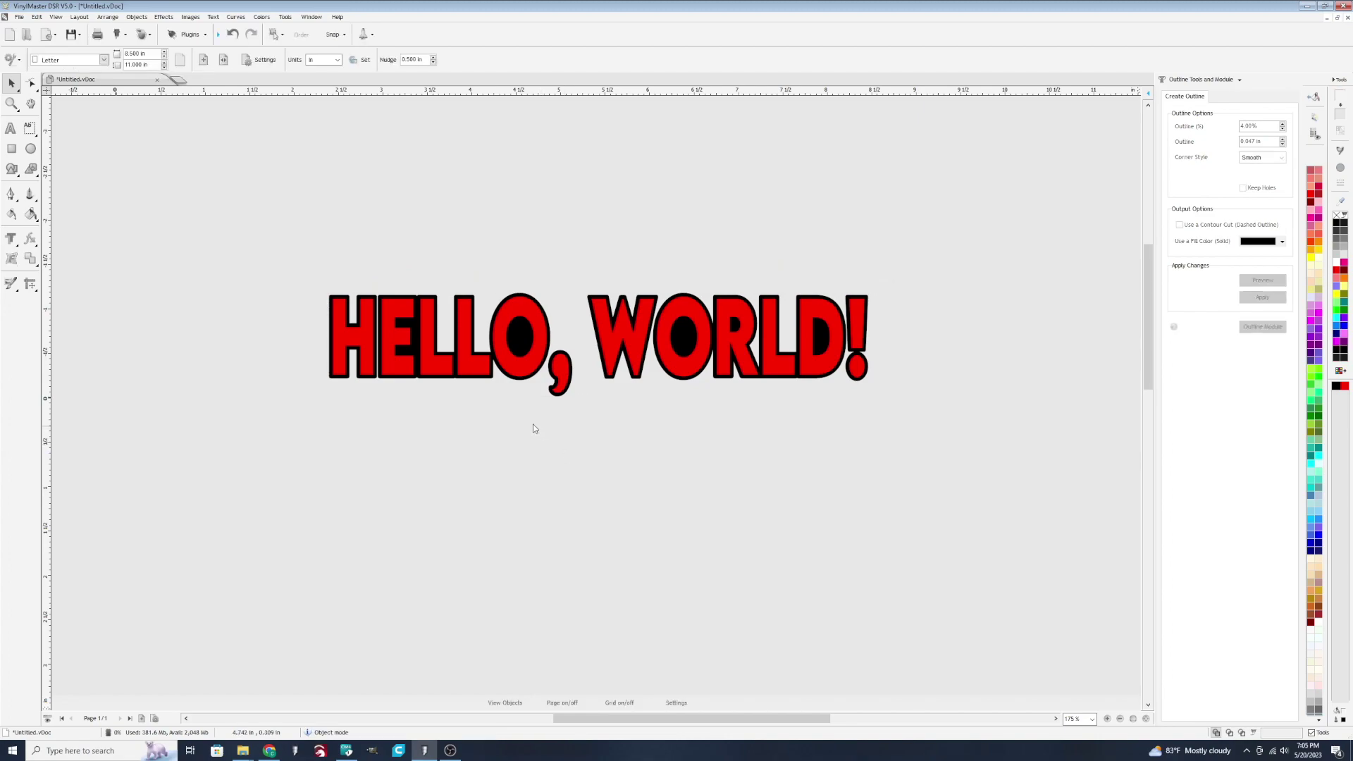
key(ctrl+a)
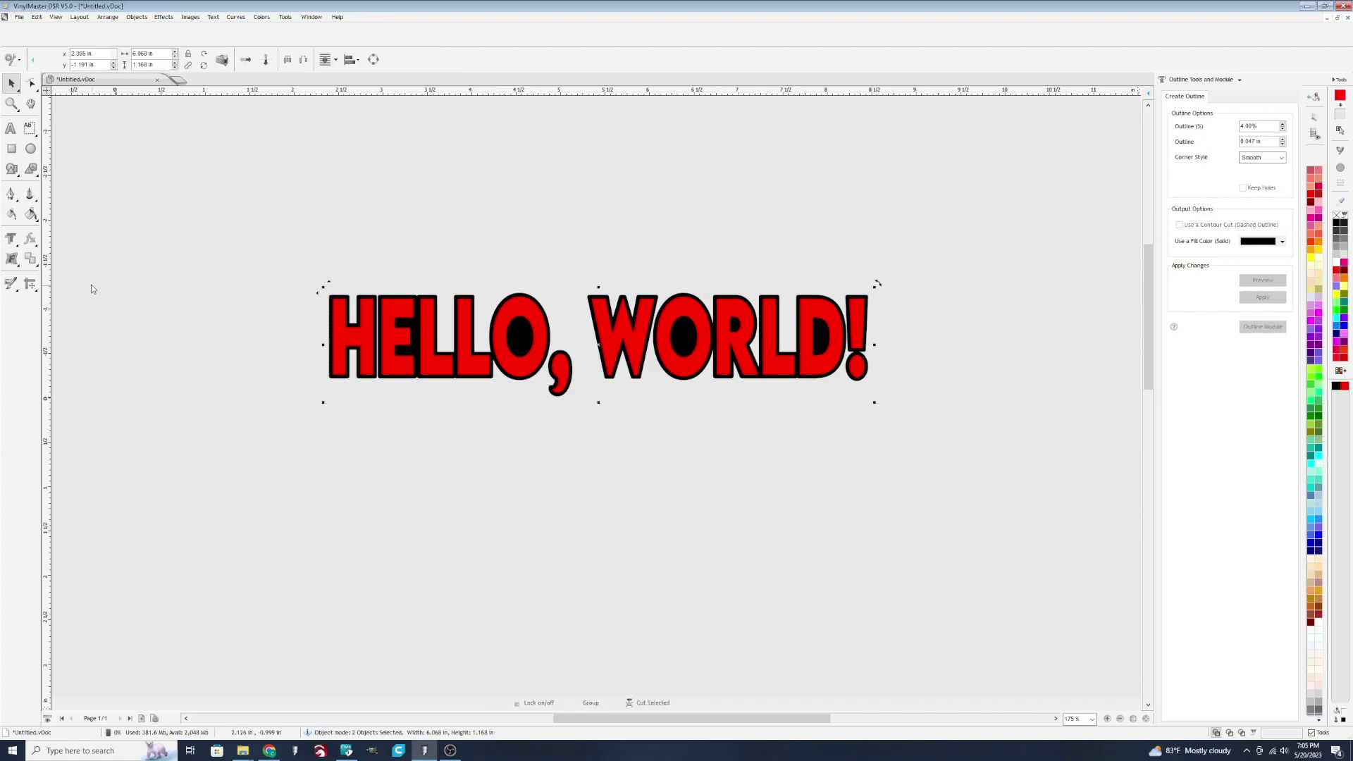
click(29, 259)
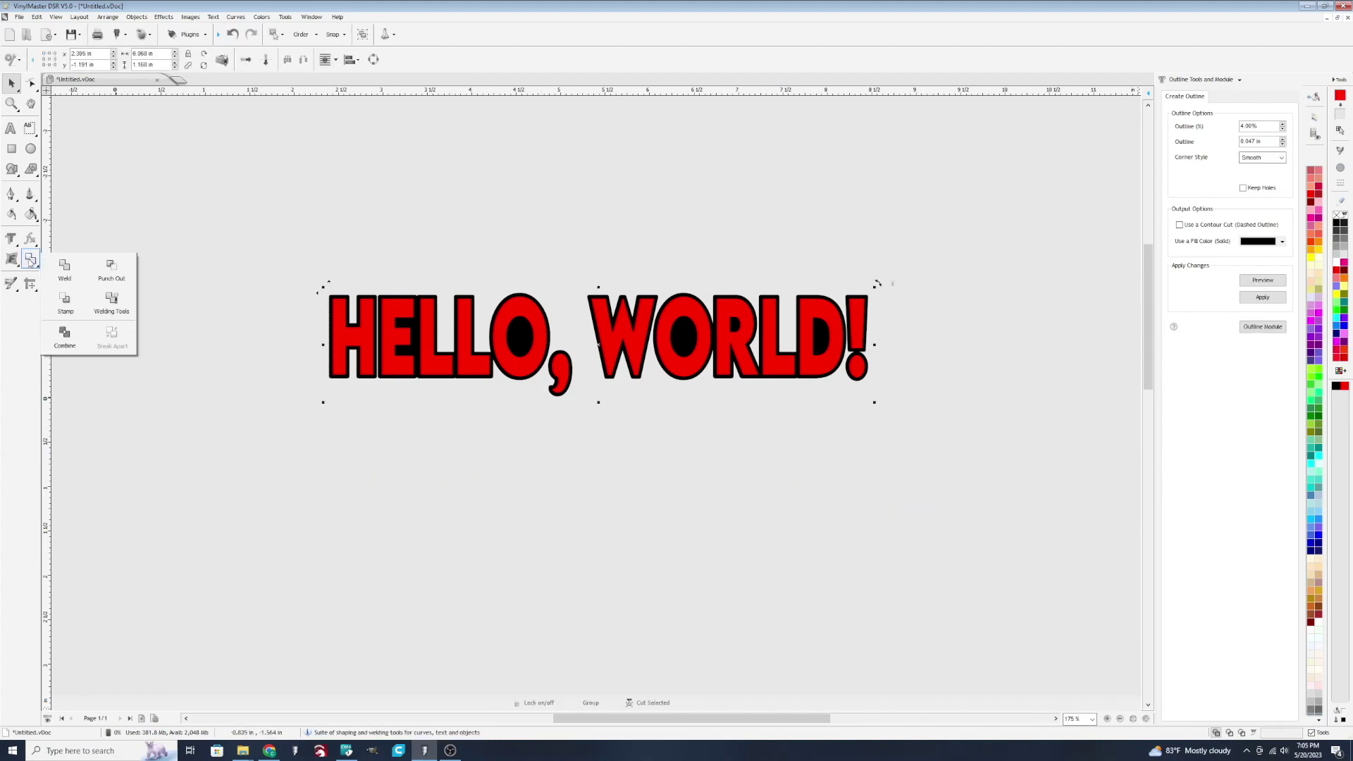
click(104, 274)
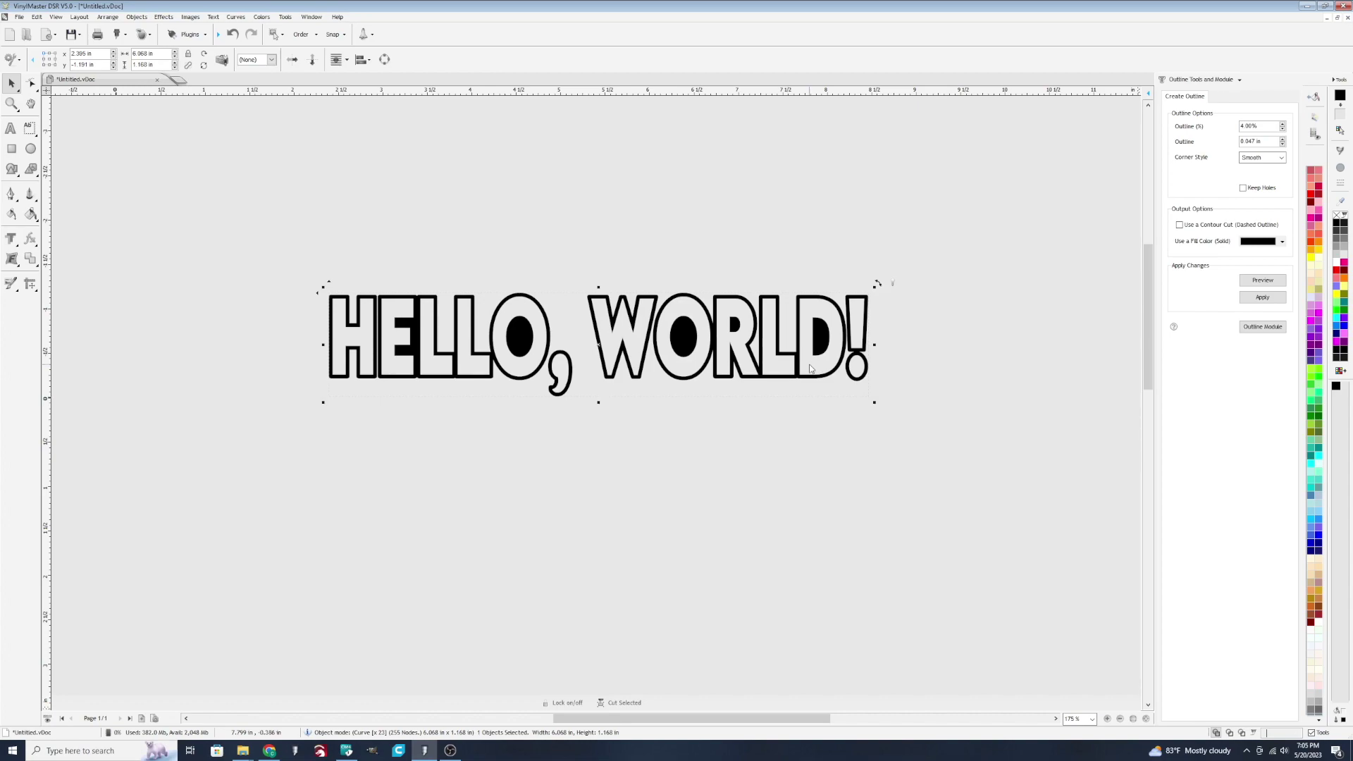
key(ctrl+z)
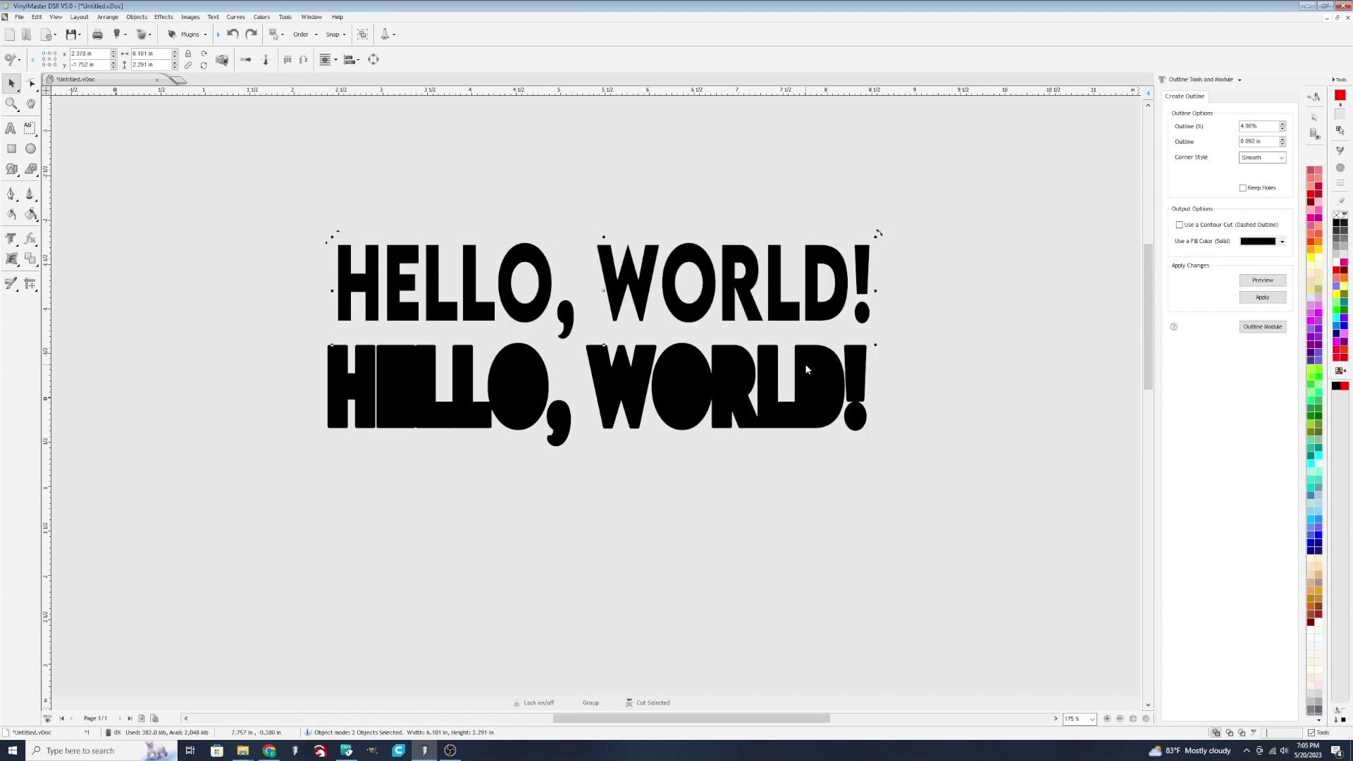
Undo to the original text, reapply the 4% outline with Keep Holes, and move the text above
key(ctrl+z)
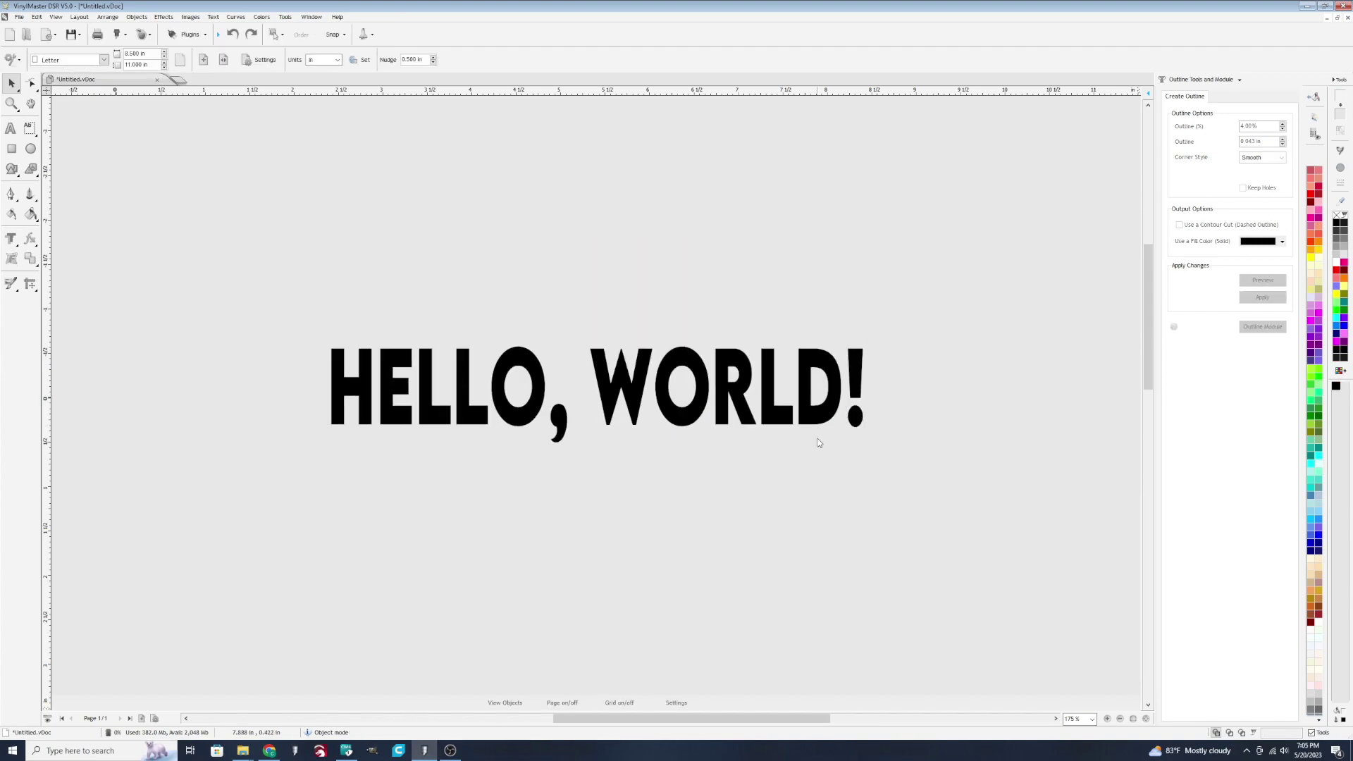
click(811, 407)
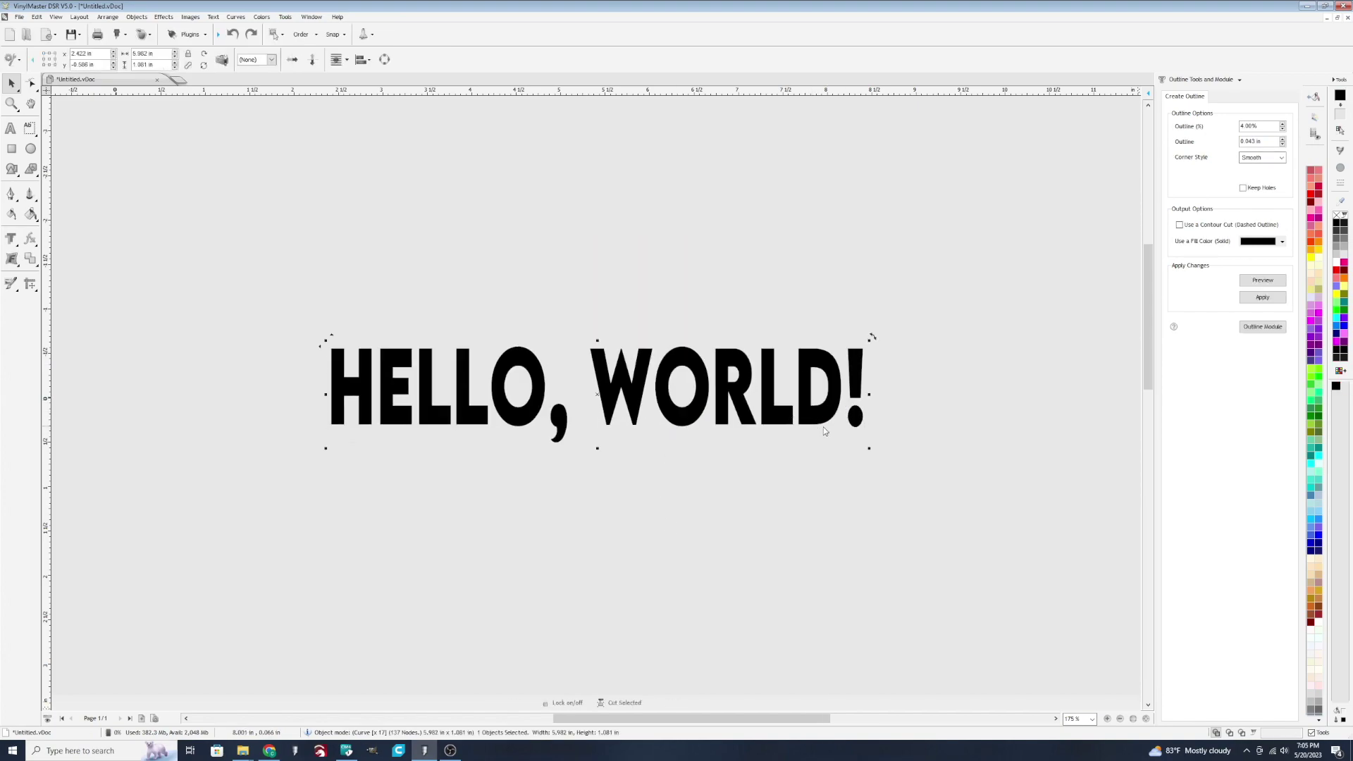
click(1243, 188)
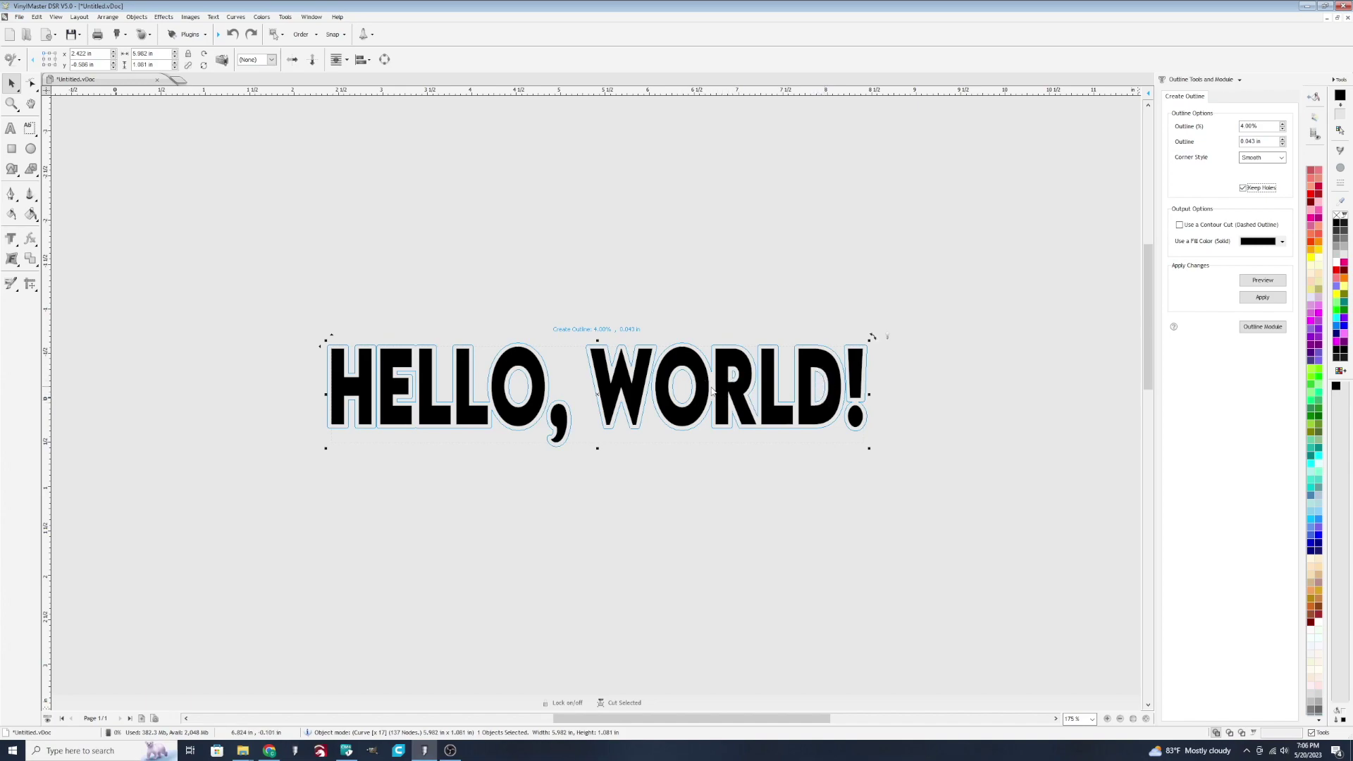
click(1262, 297)
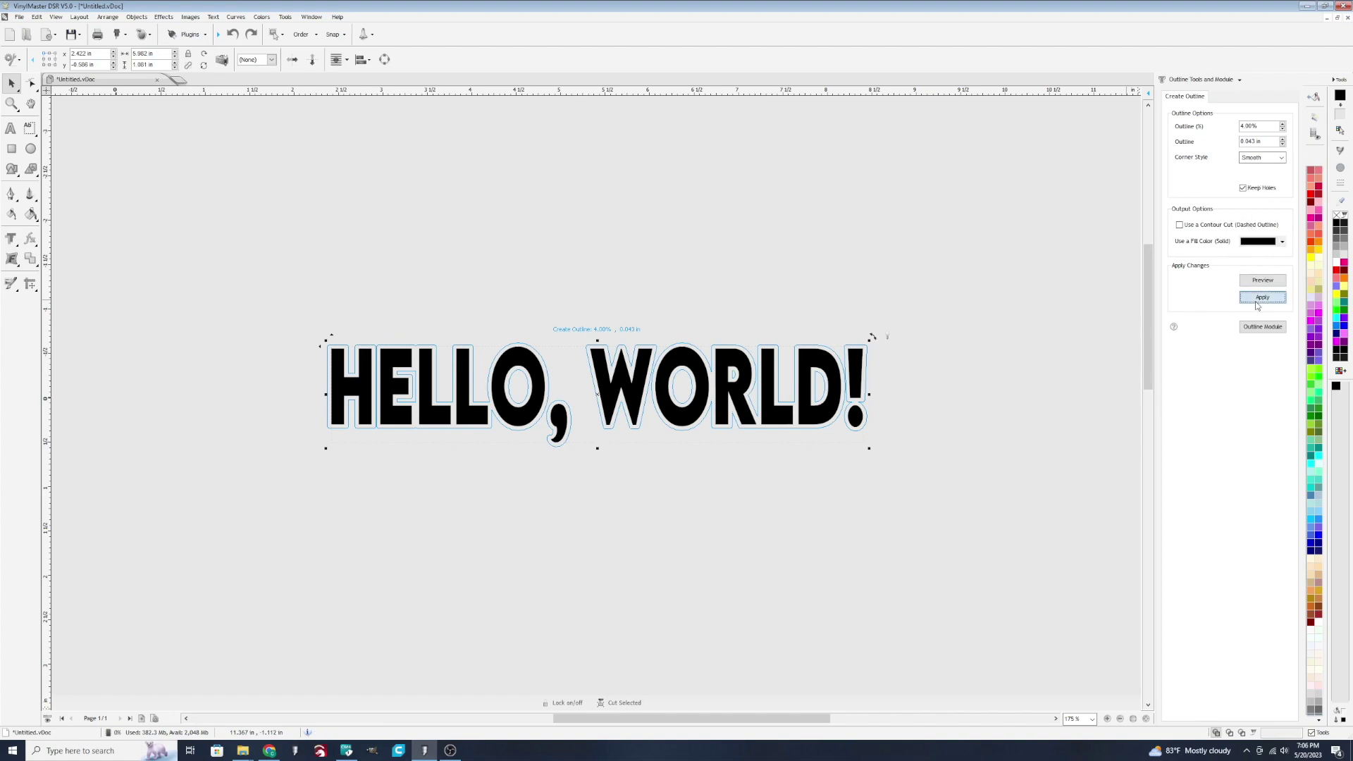
drag(864, 426, 876, 298)
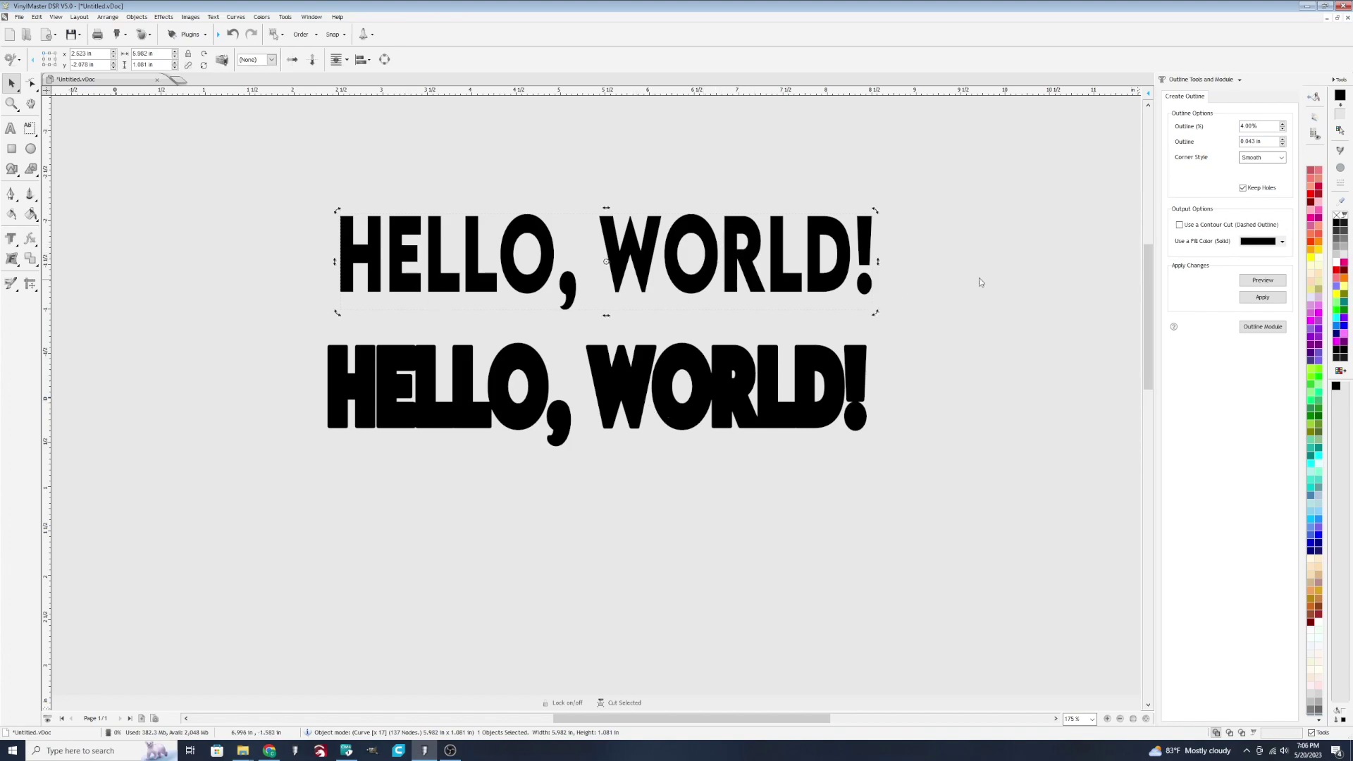
Fill the top text red, centre it over the black outline, then pull it back out
click(1339, 277)
drag(252, 185, 973, 505)
key(c)
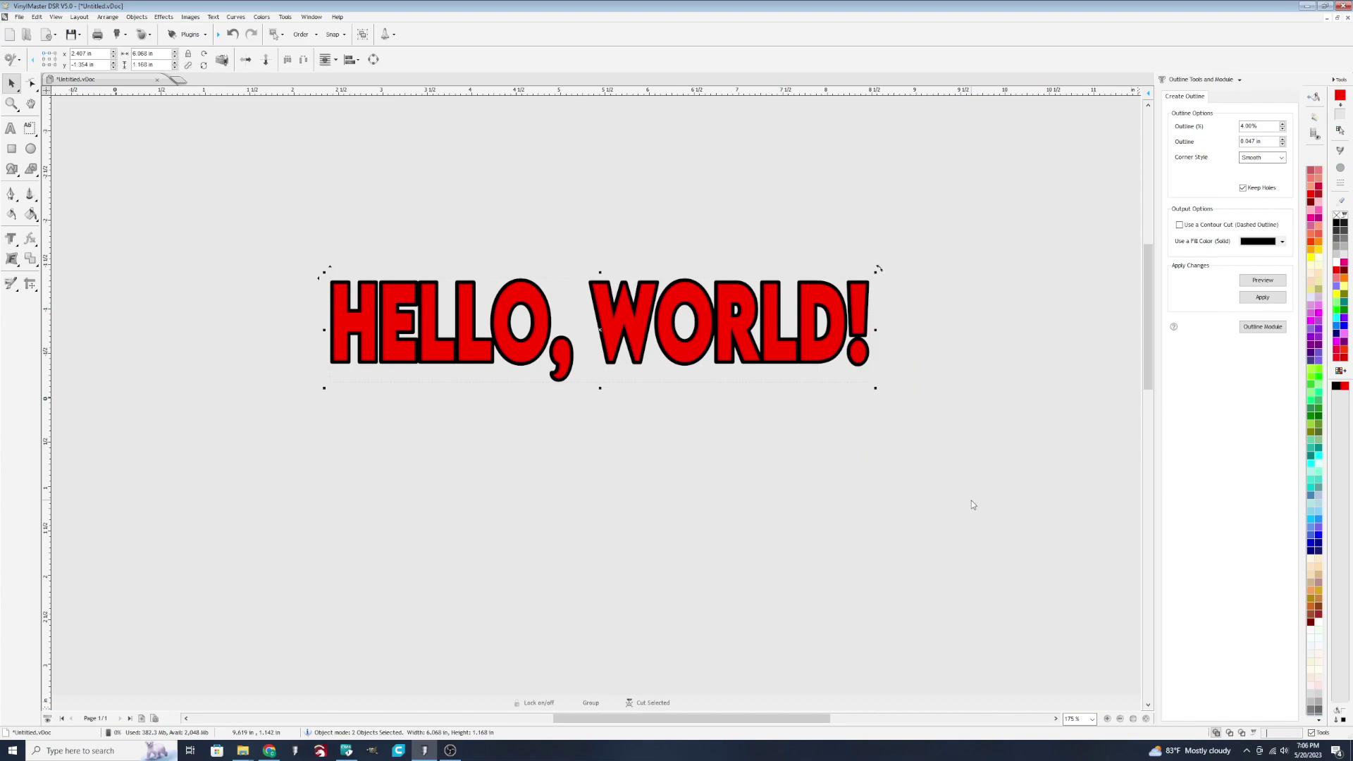
click(581, 429)
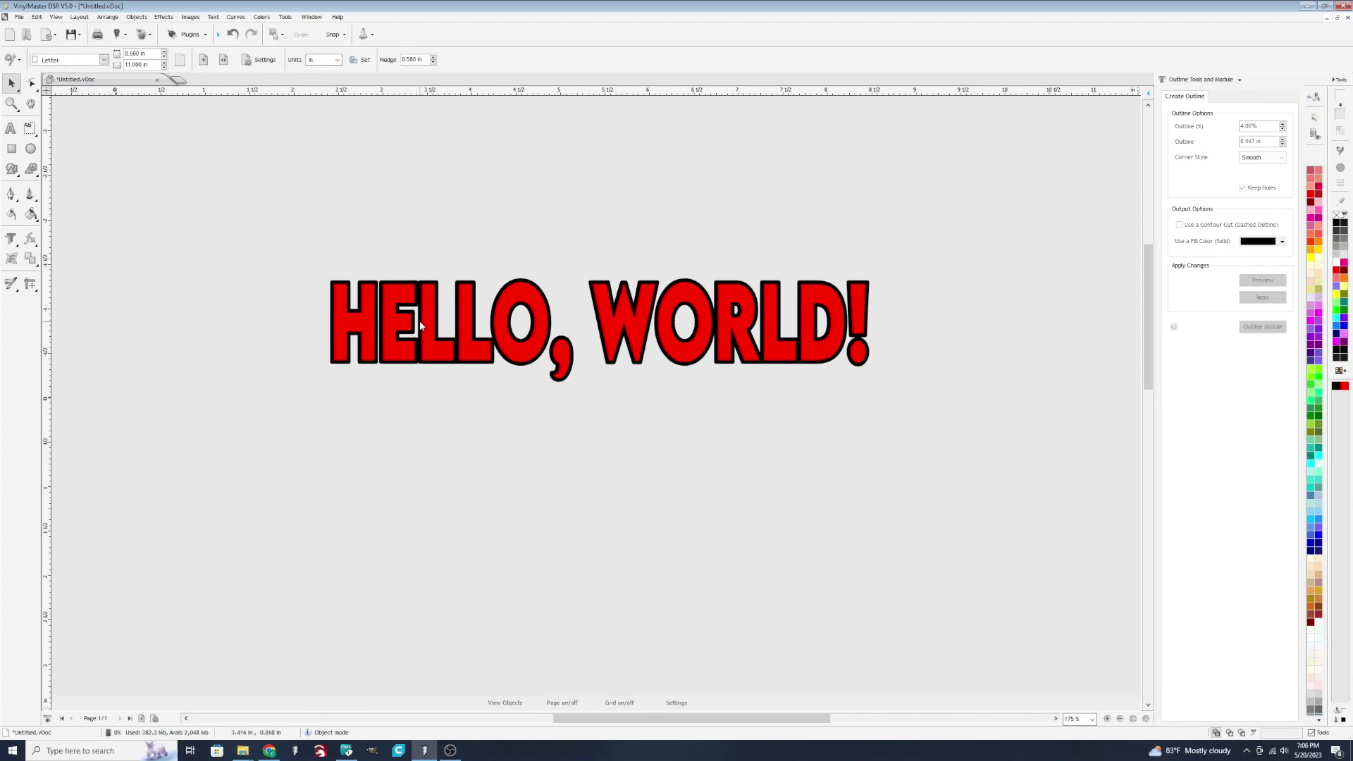
scroll(587, 363, up, 2)
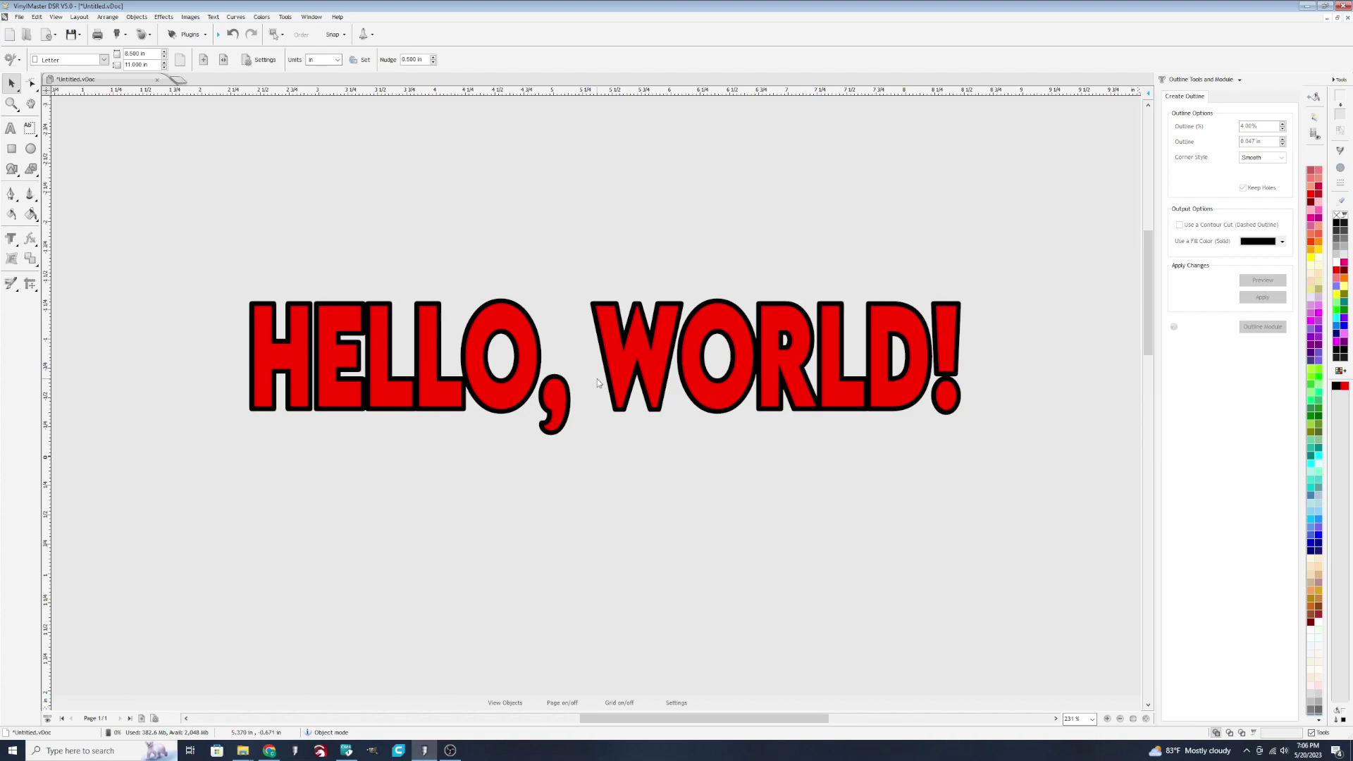
drag(615, 368, 648, 333)
Select the red text and black outline, centre them, and Punch Out the red text
click(636, 476)
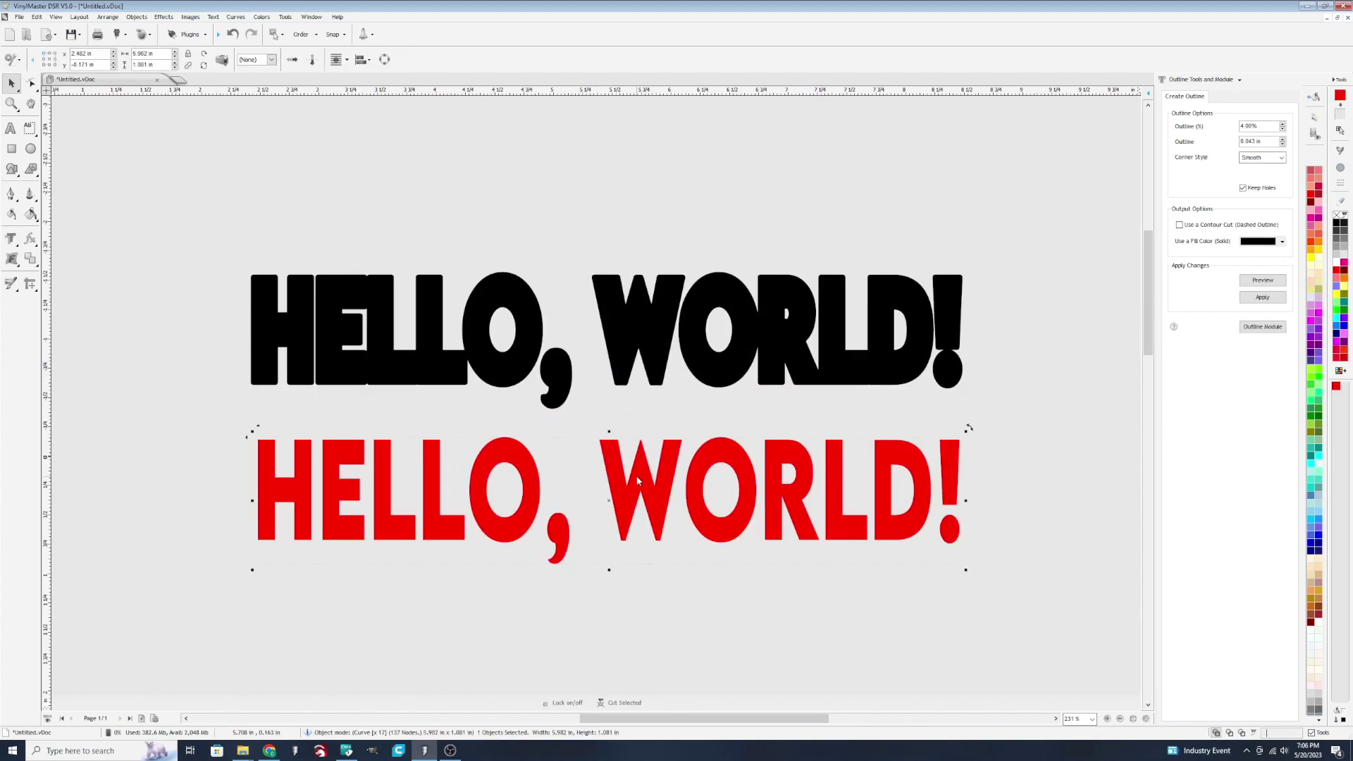
drag(202, 248, 1035, 613)
key(c)
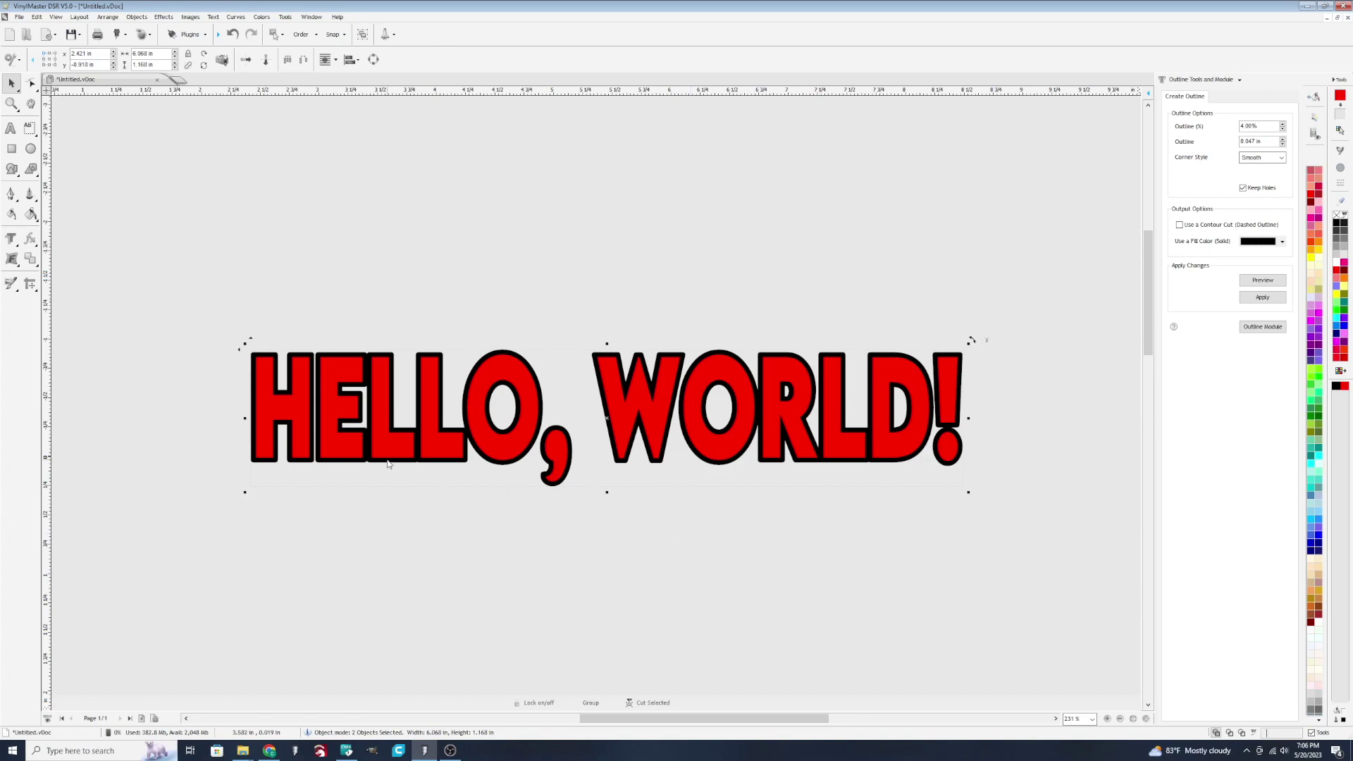
click(31, 260)
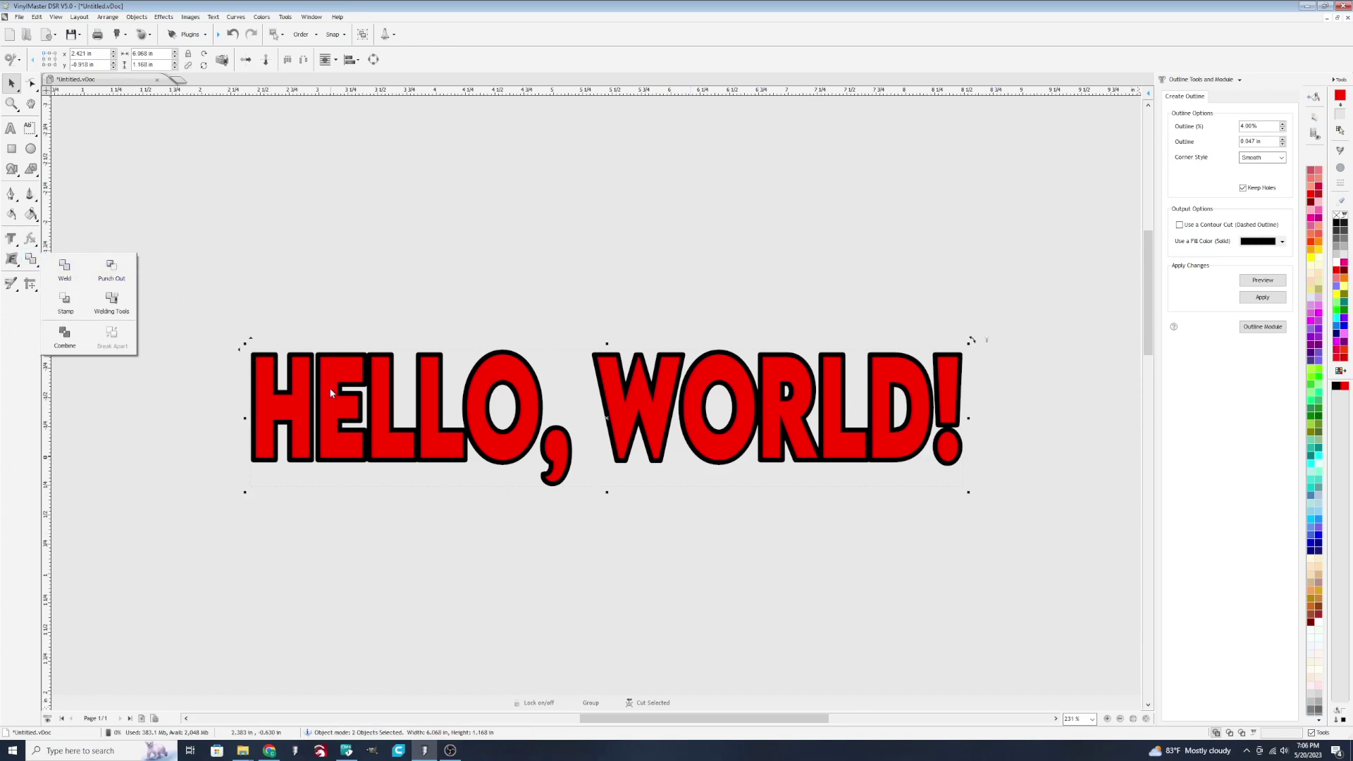
click(112, 272)
click(585, 405)
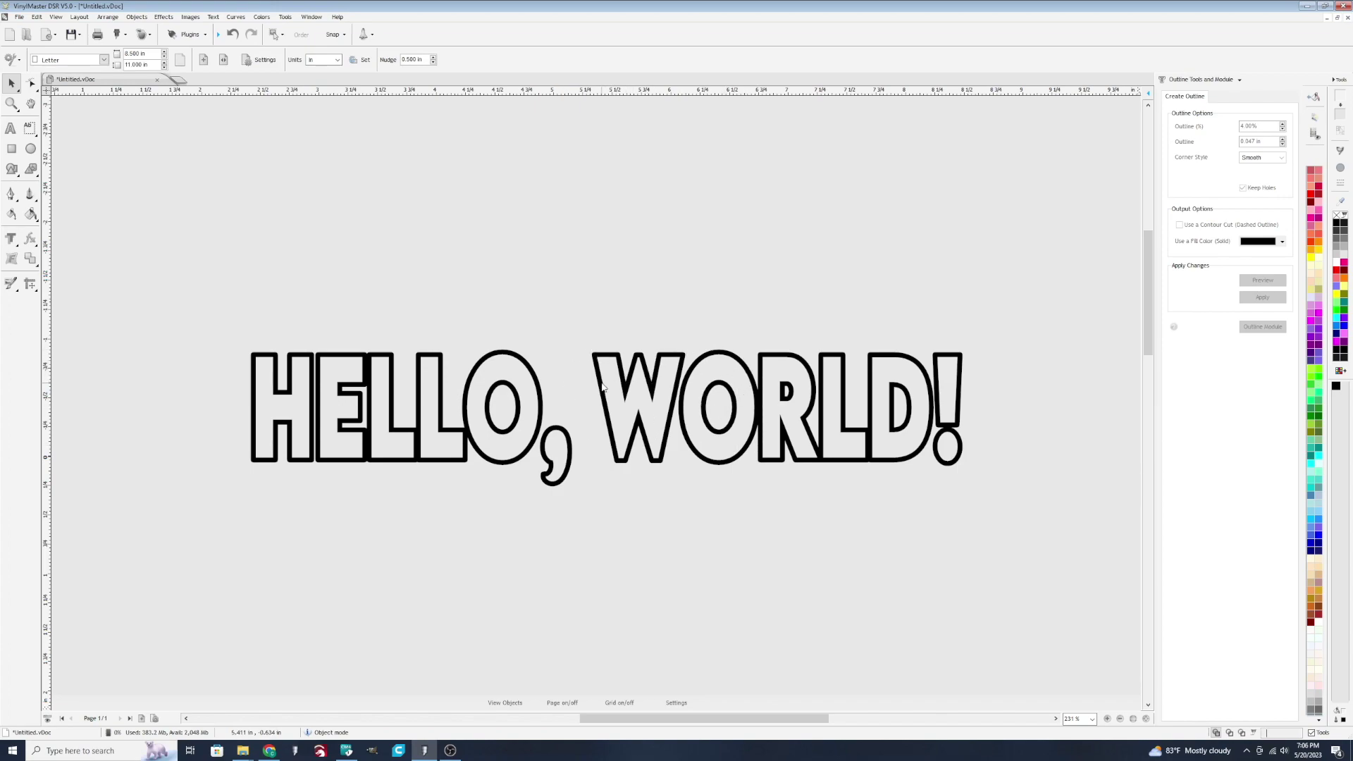
Zoom in and out over the hollow outline letters, then reselect the HELLO, WORLD! text
scroll(602, 386, down, 2)
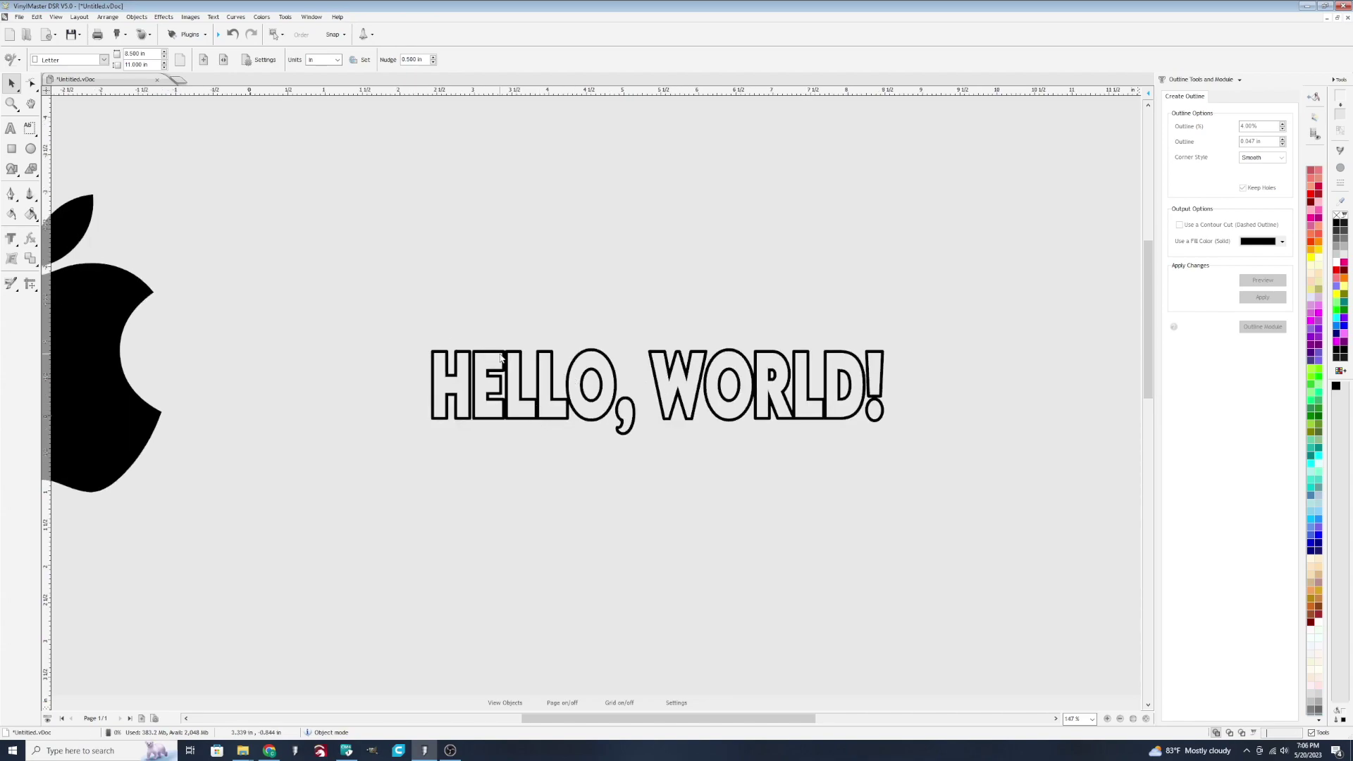
scroll(845, 412, up, 10)
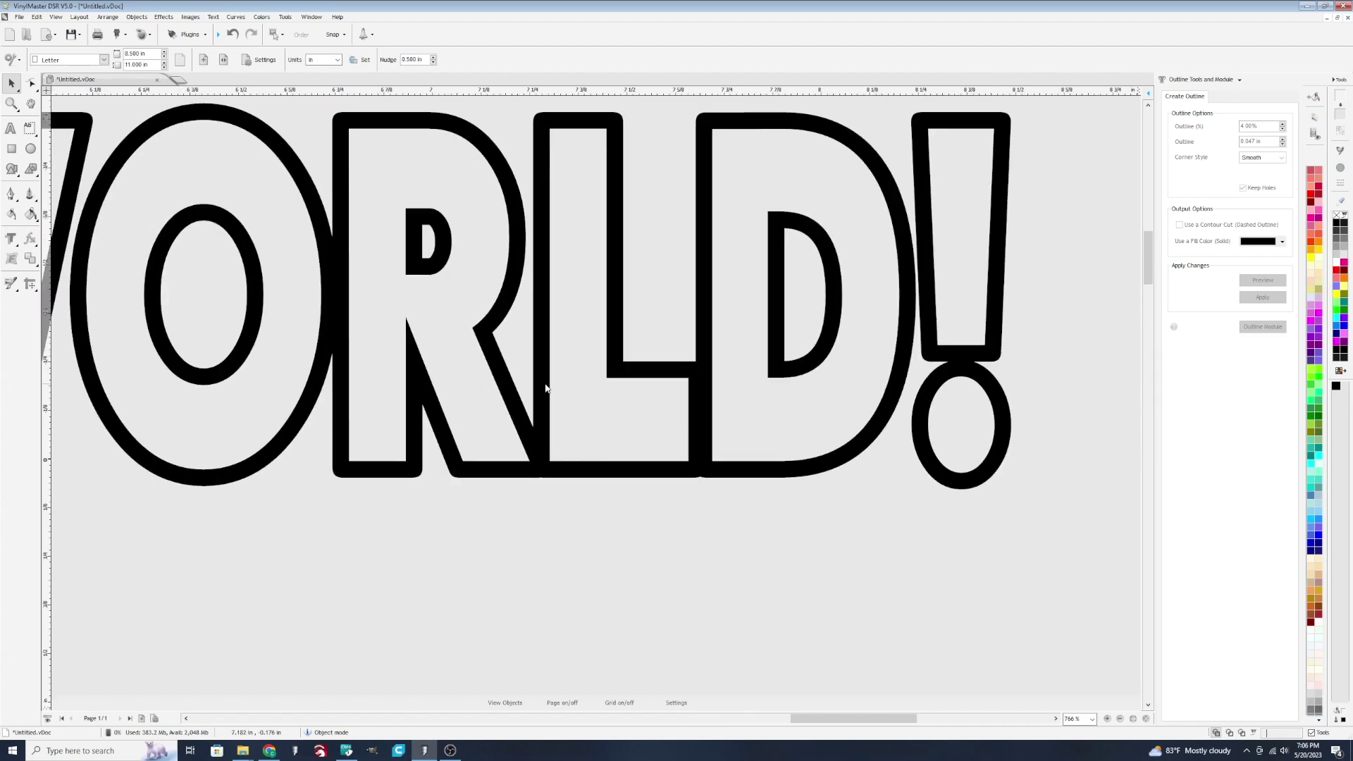
scroll(647, 378, down, 5)
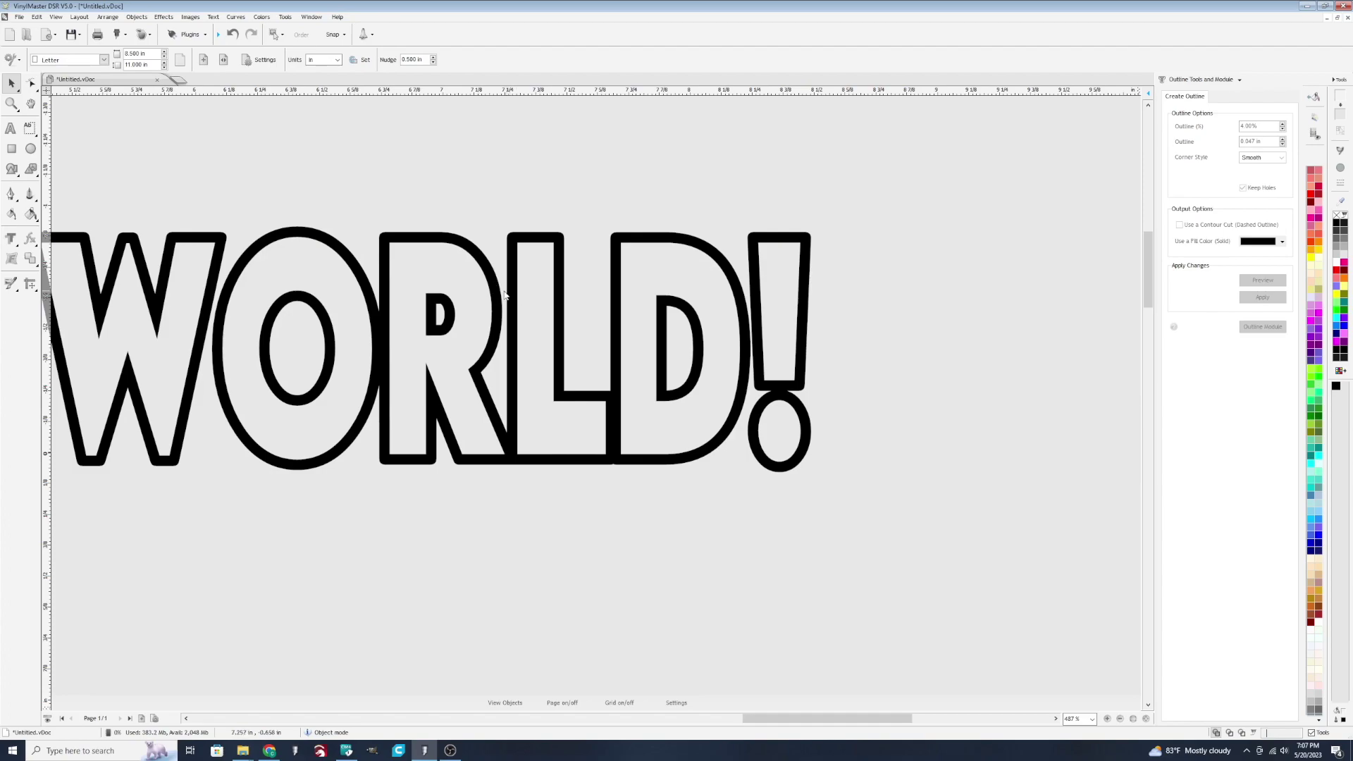
scroll(500, 300, down, 1)
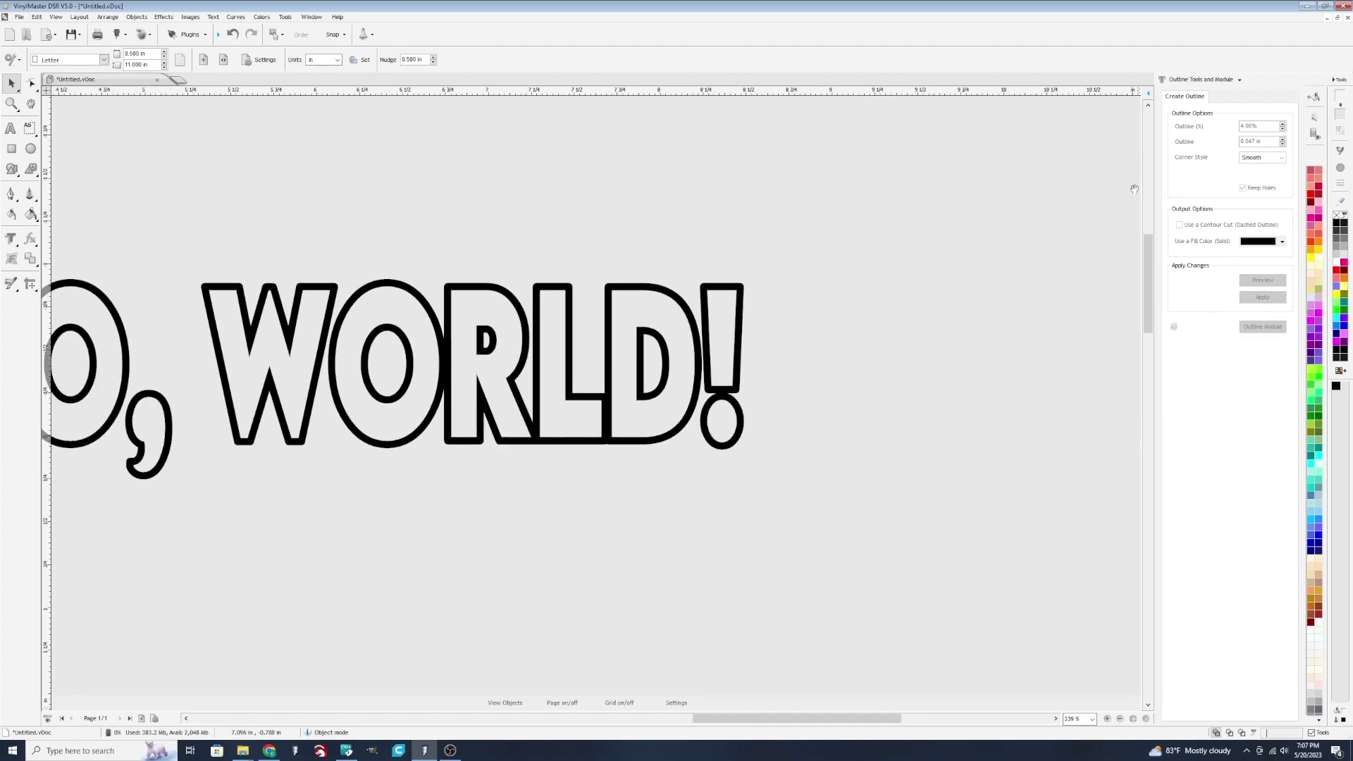
scroll(590, 343, down, 2)
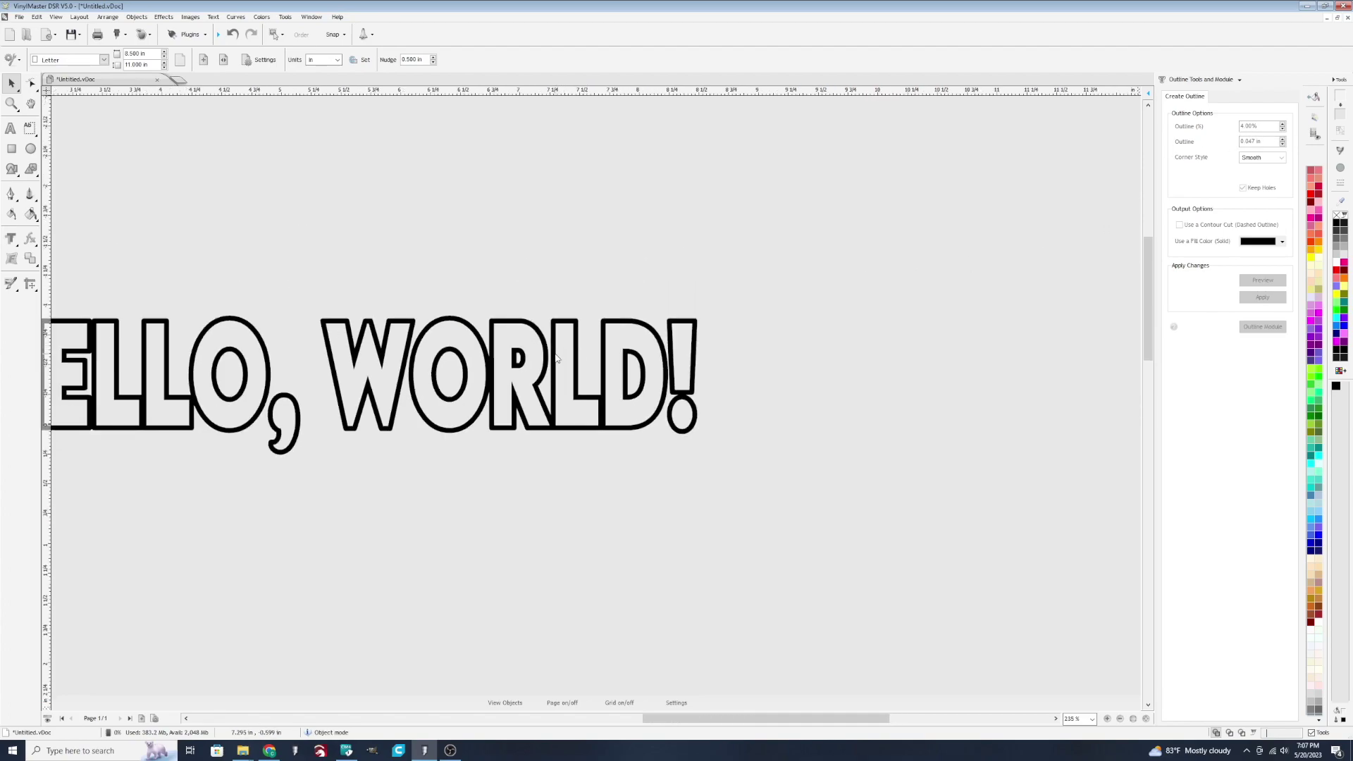
click(555, 357)
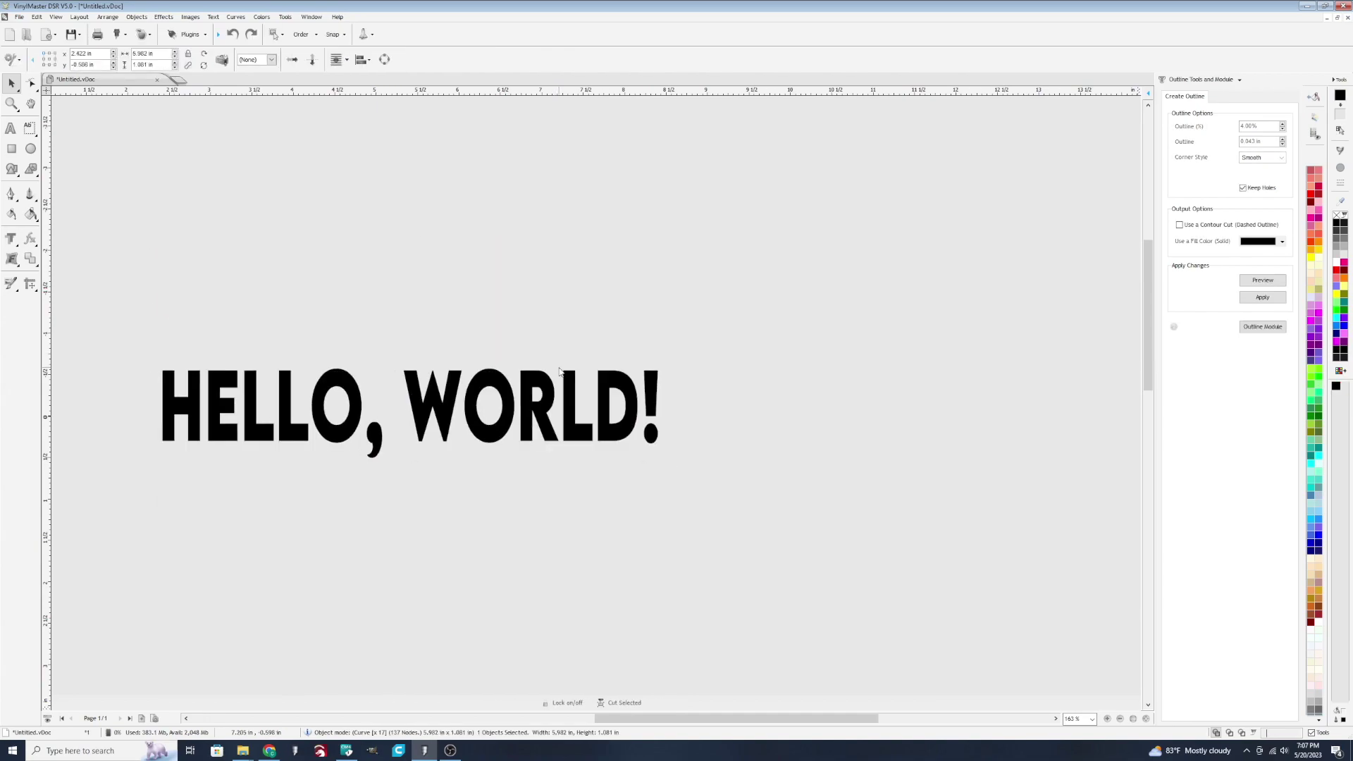
Move the black text aside and apply a -4% inward outline to it
drag(560, 371, 681, 333)
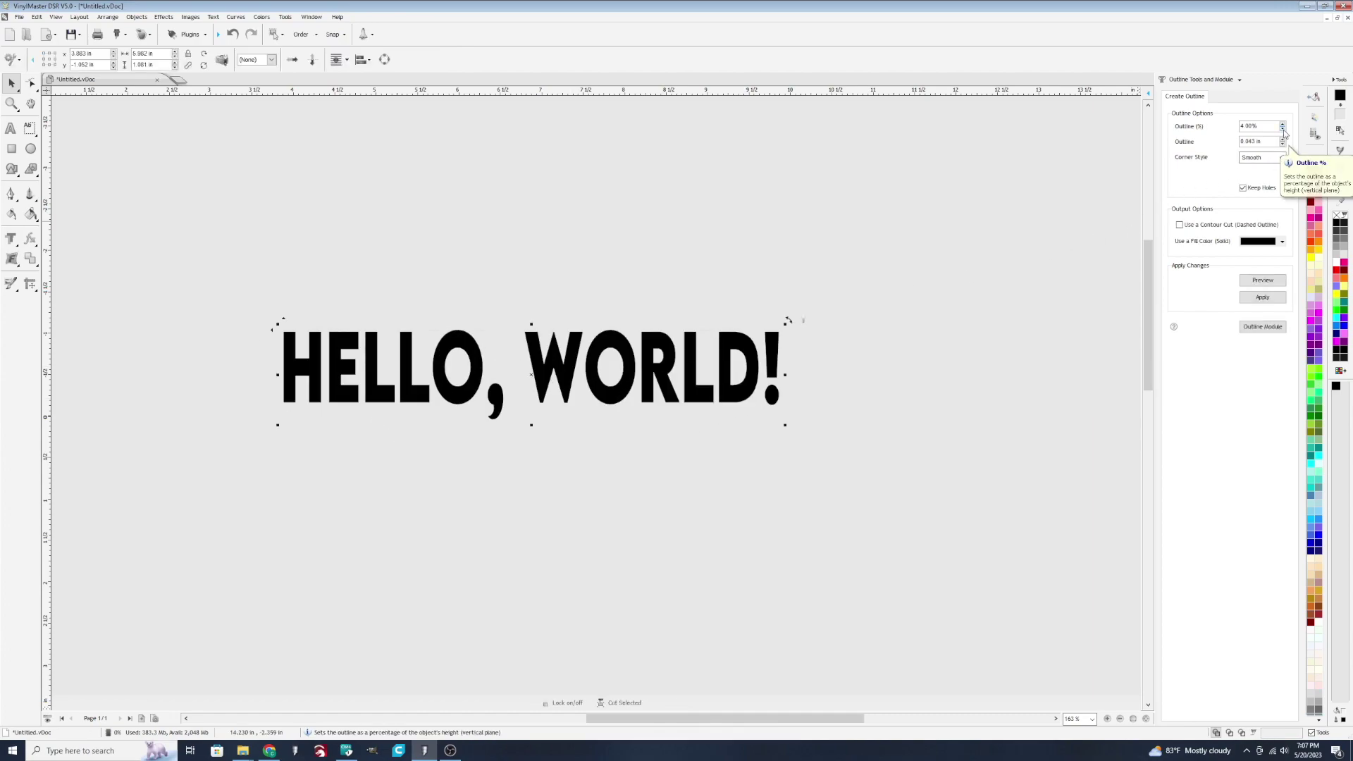
click(1284, 130)
click(1283, 129)
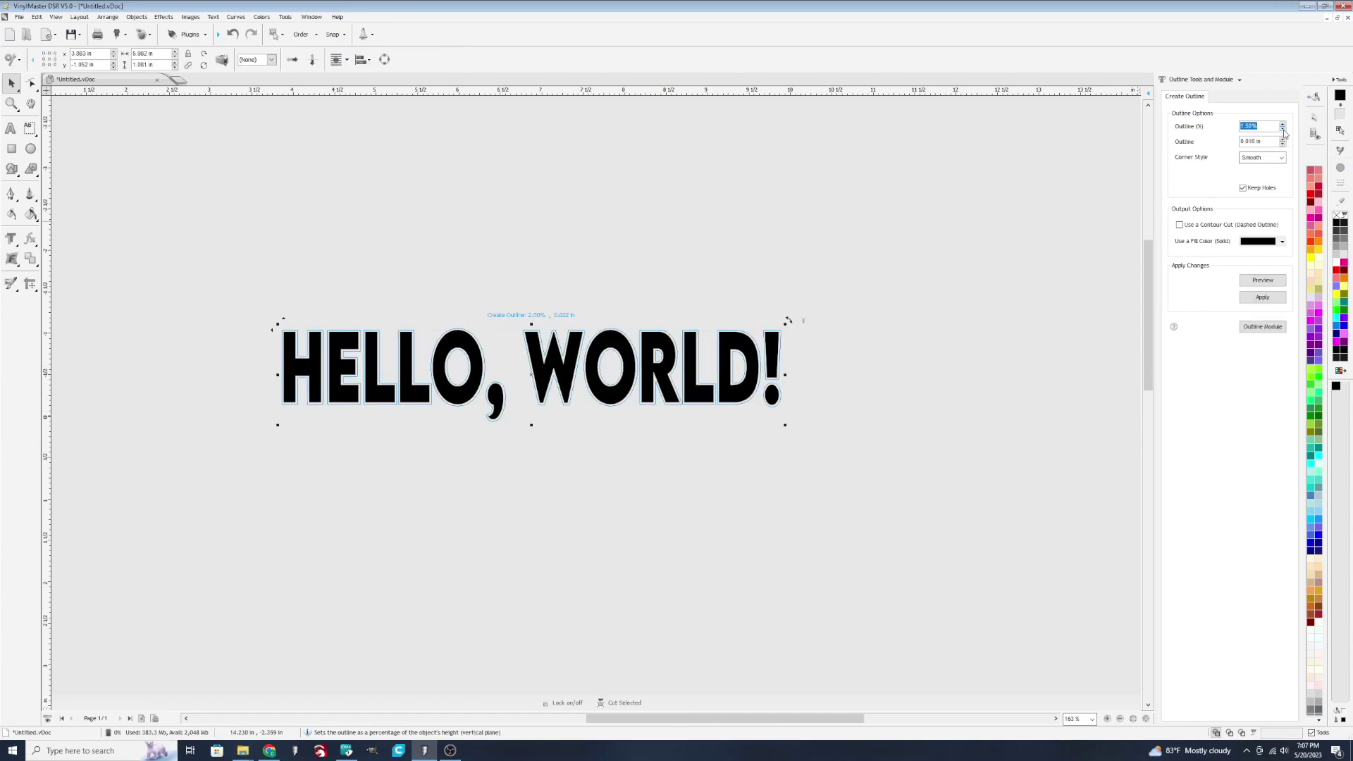
click(1283, 130)
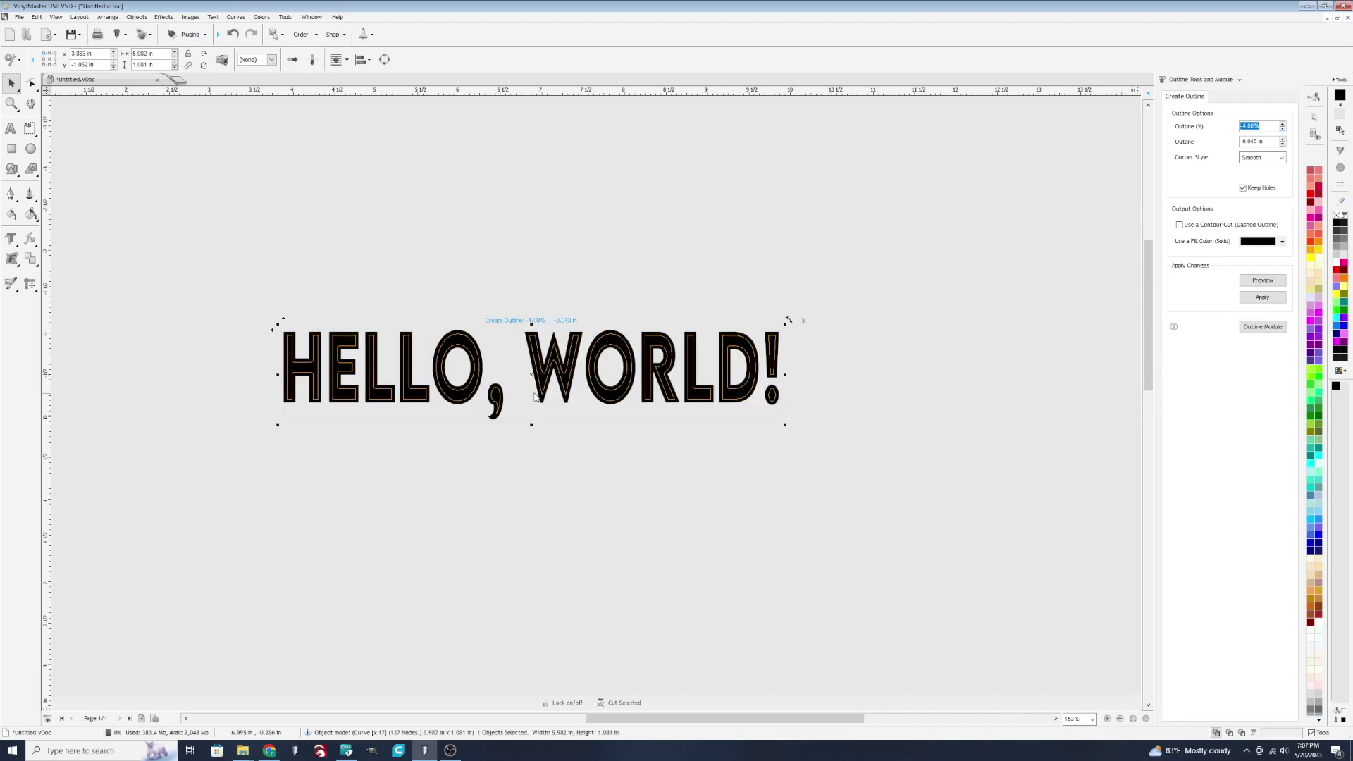
click(1262, 296)
click(661, 537)
Colour the thin inset copy red and centre it on the black HELLO, WORLD! text
drag(662, 422, 666, 310)
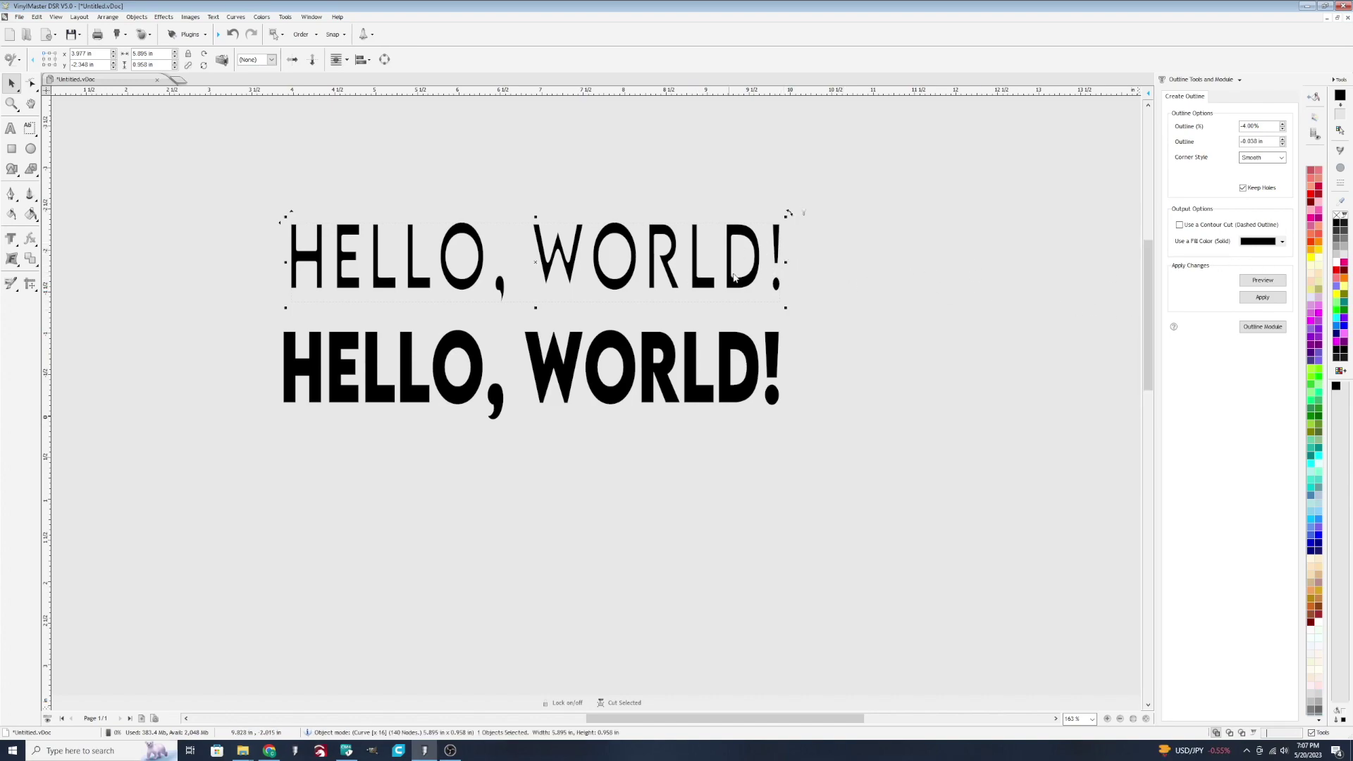
click(1336, 272)
drag(712, 284, 711, 353)
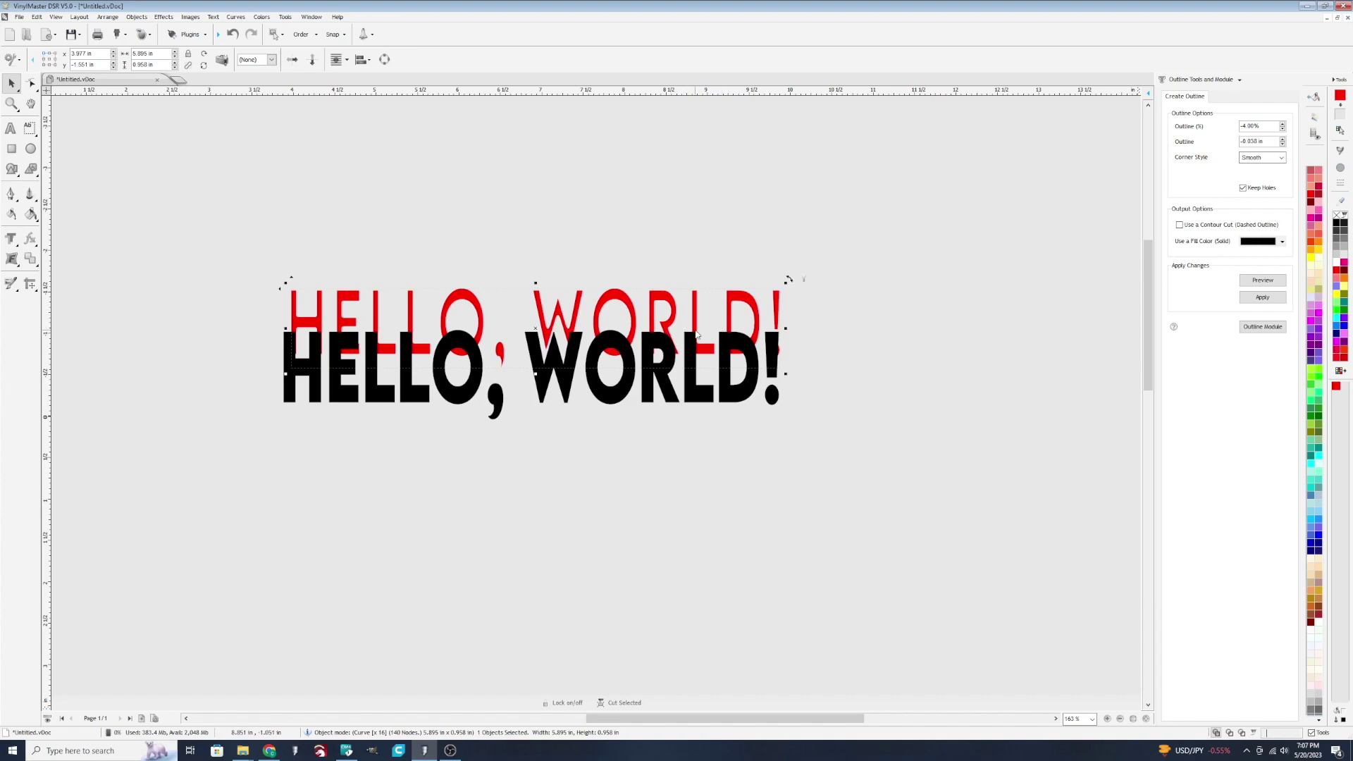
drag(271, 250, 935, 492)
key(c)
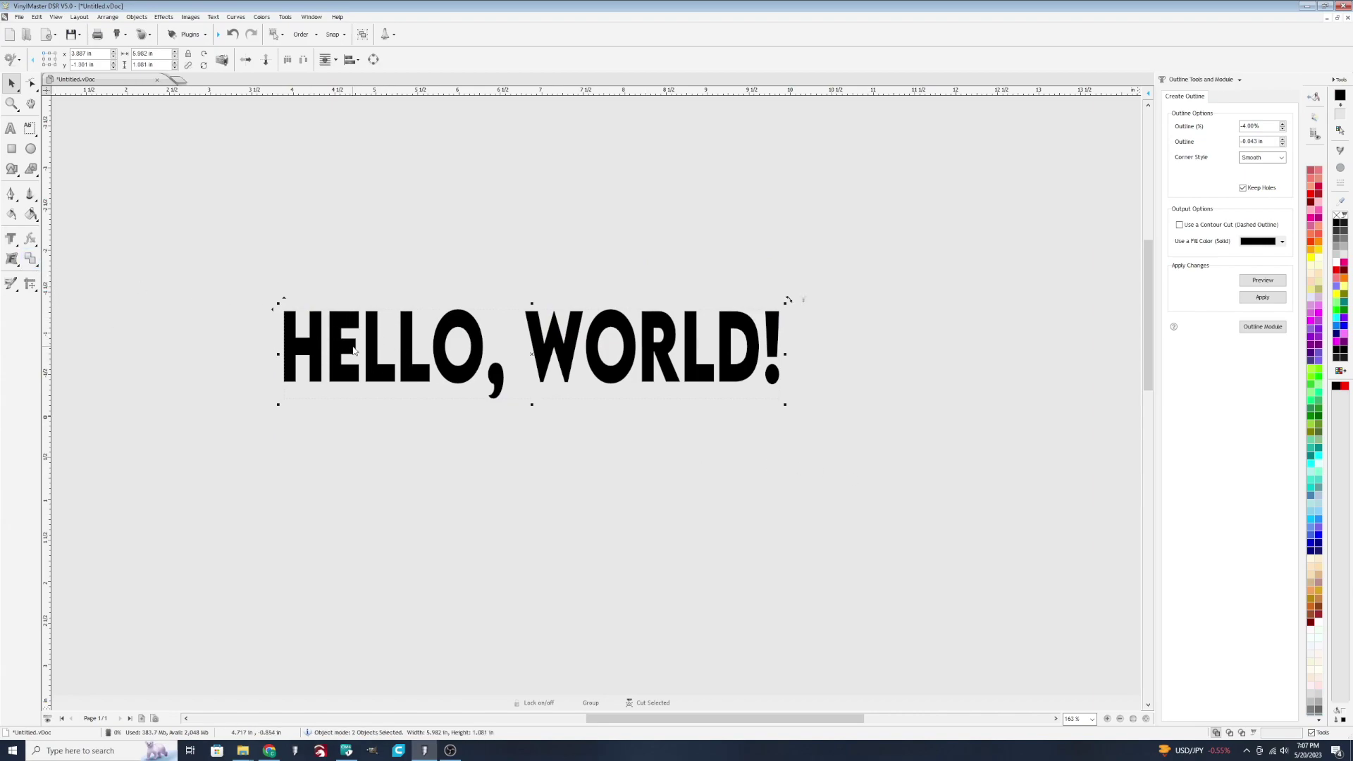
Try Punch Out on the stacked texts, undo it, and reselect the red inset
click(30, 259)
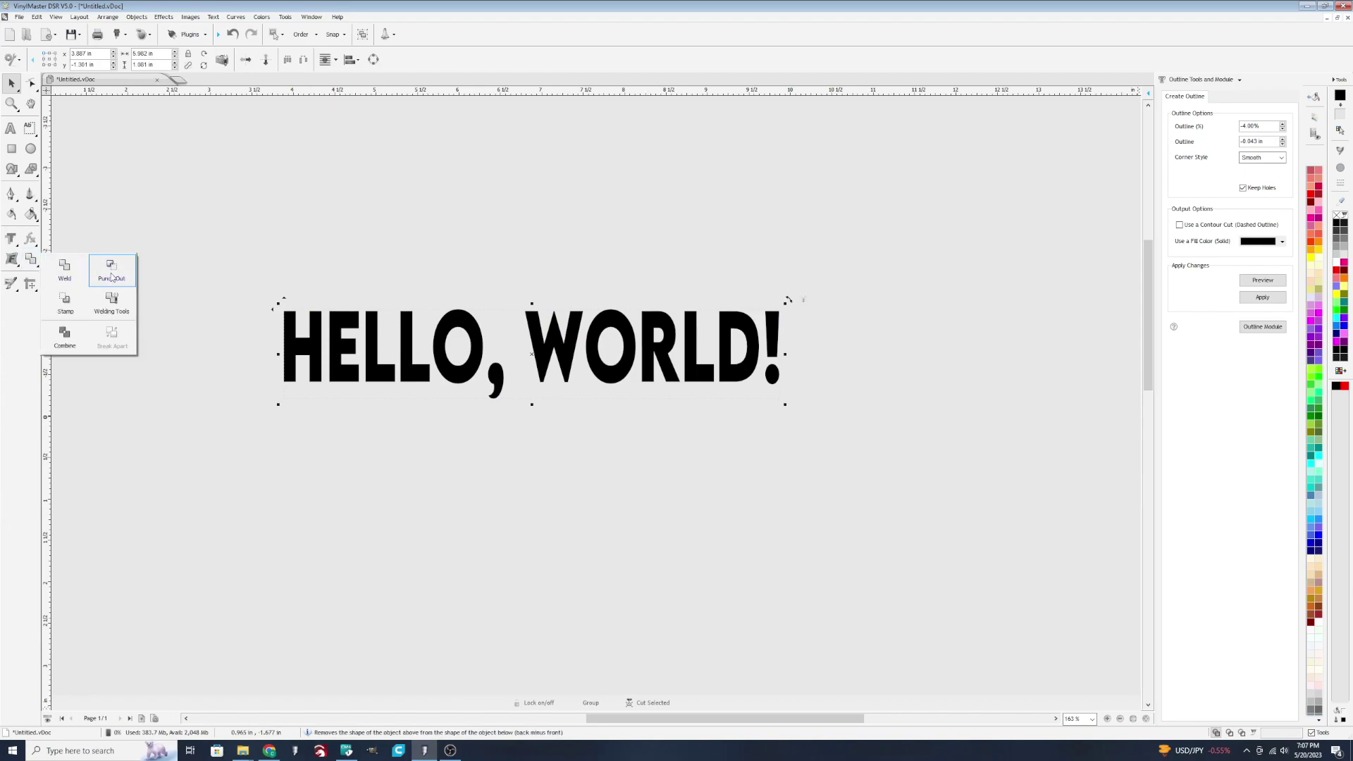
click(112, 276)
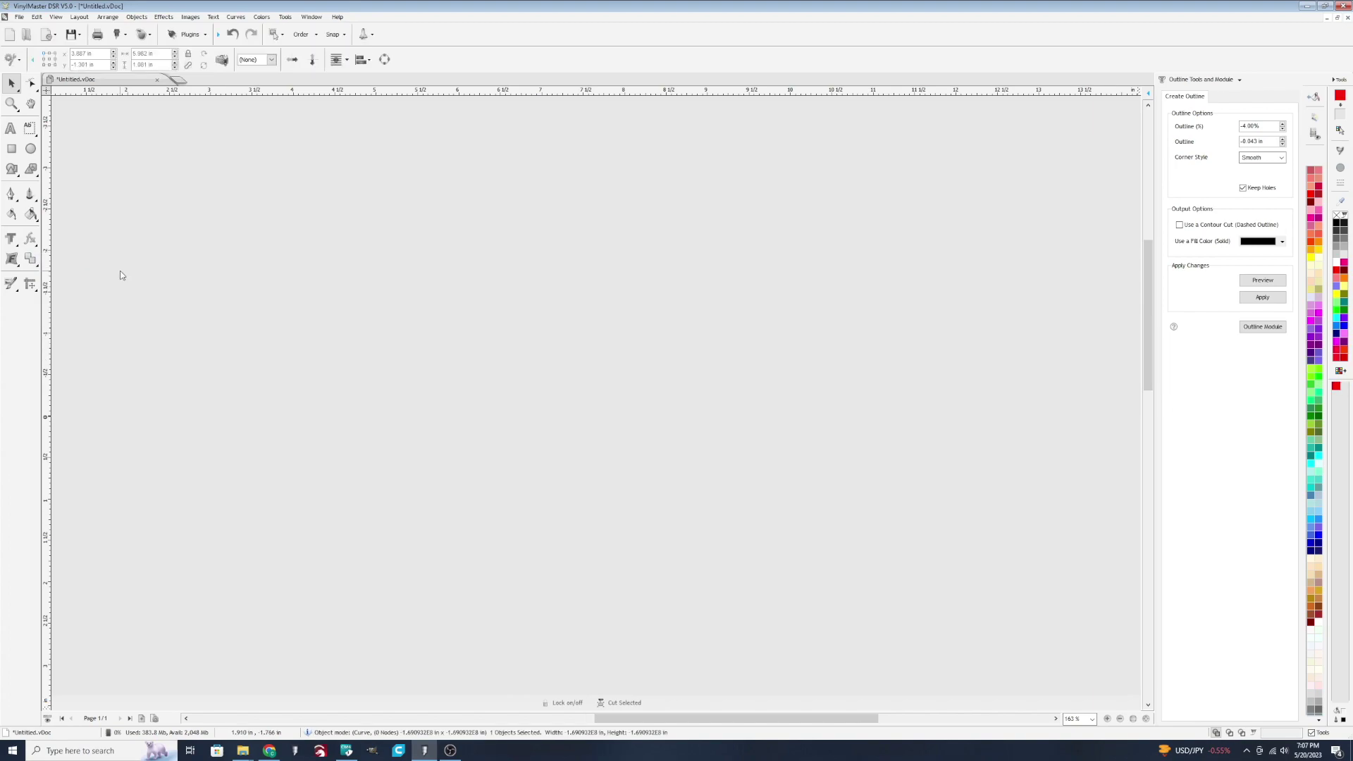
key(ctrl+z)
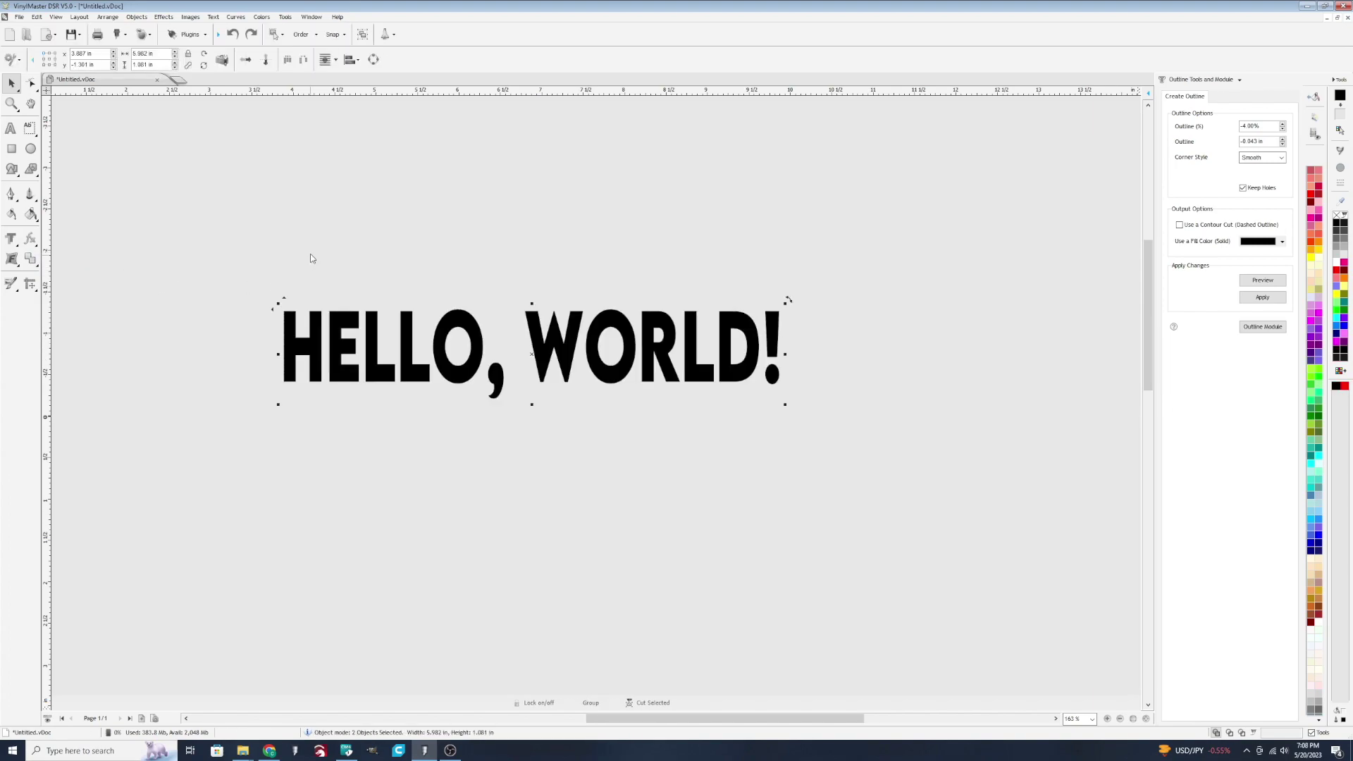
click(324, 282)
Bring the red inset text to the front with Order > Bring to Front
right_click(370, 345)
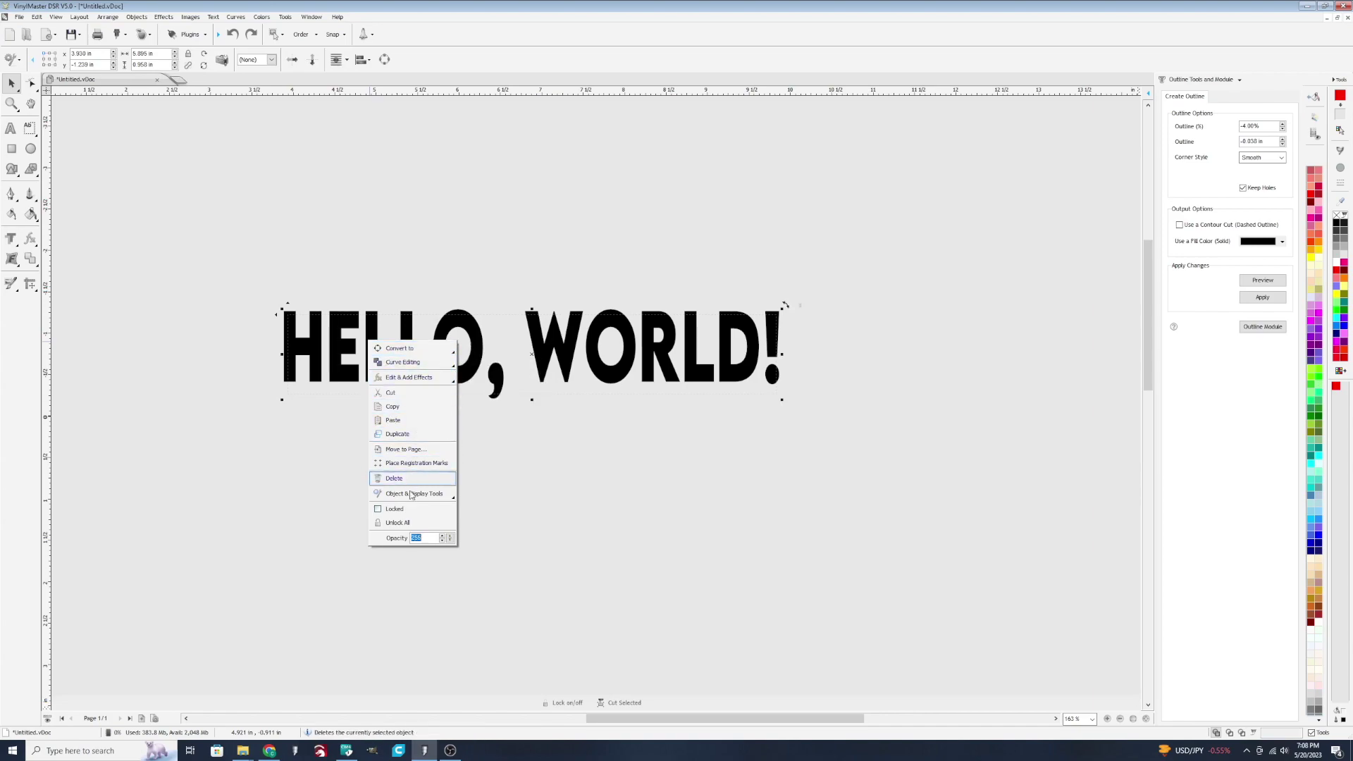
mouse_move(430, 494)
mouse_move(493, 519)
mouse_move(496, 542)
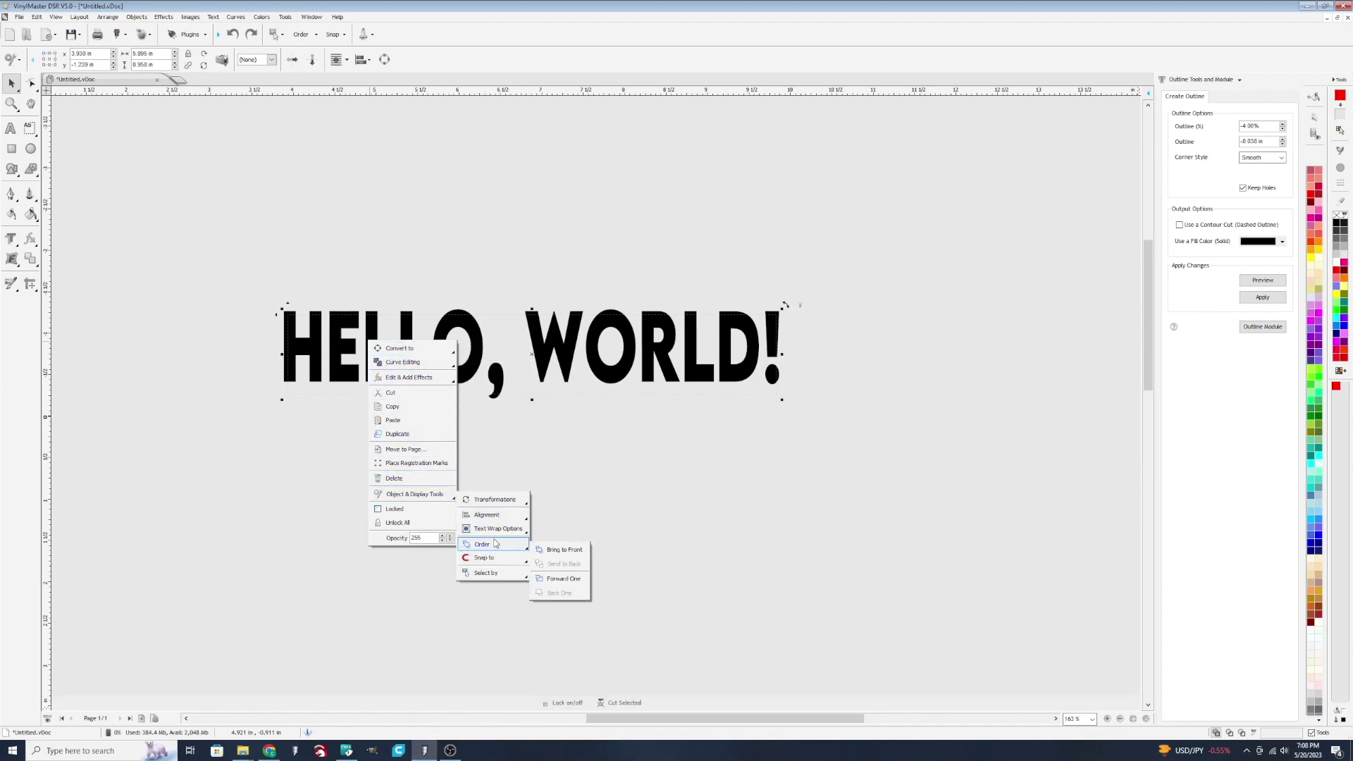
click(563, 550)
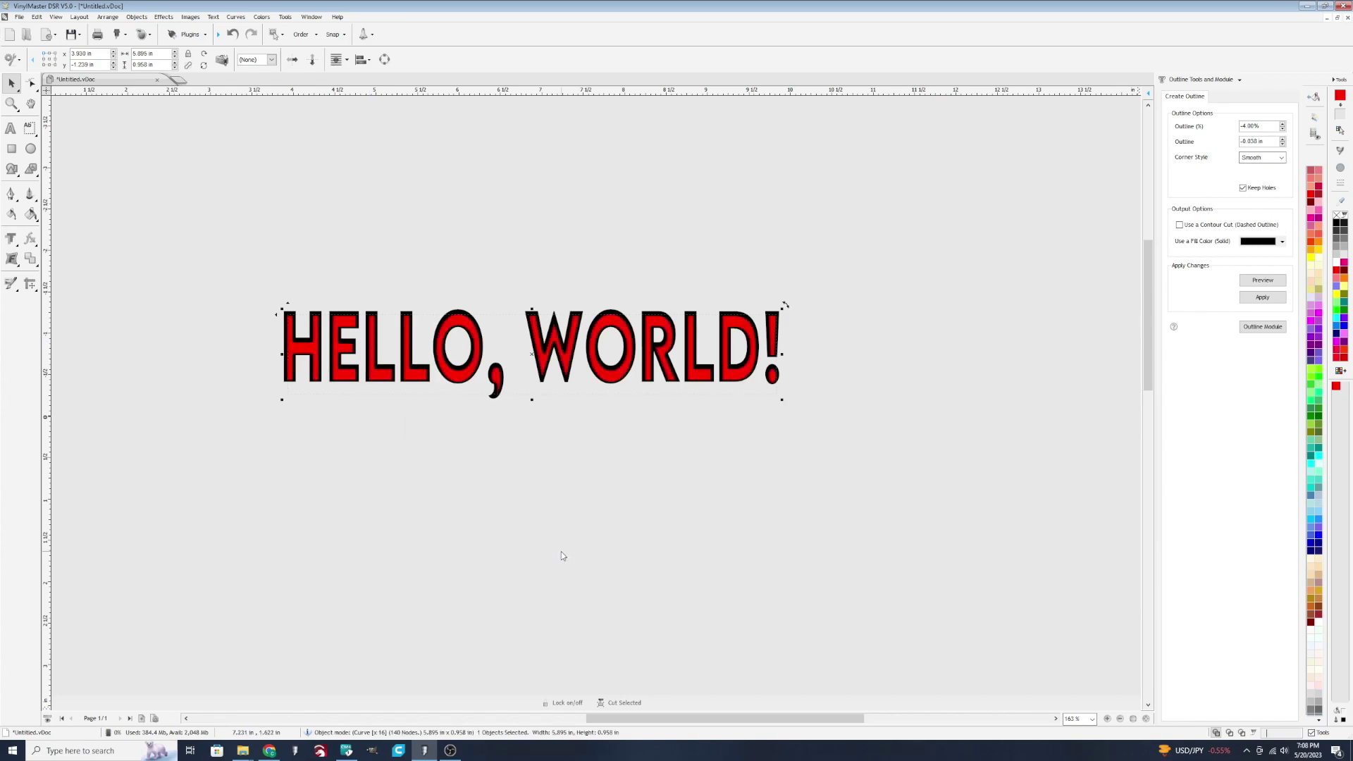
click(569, 482)
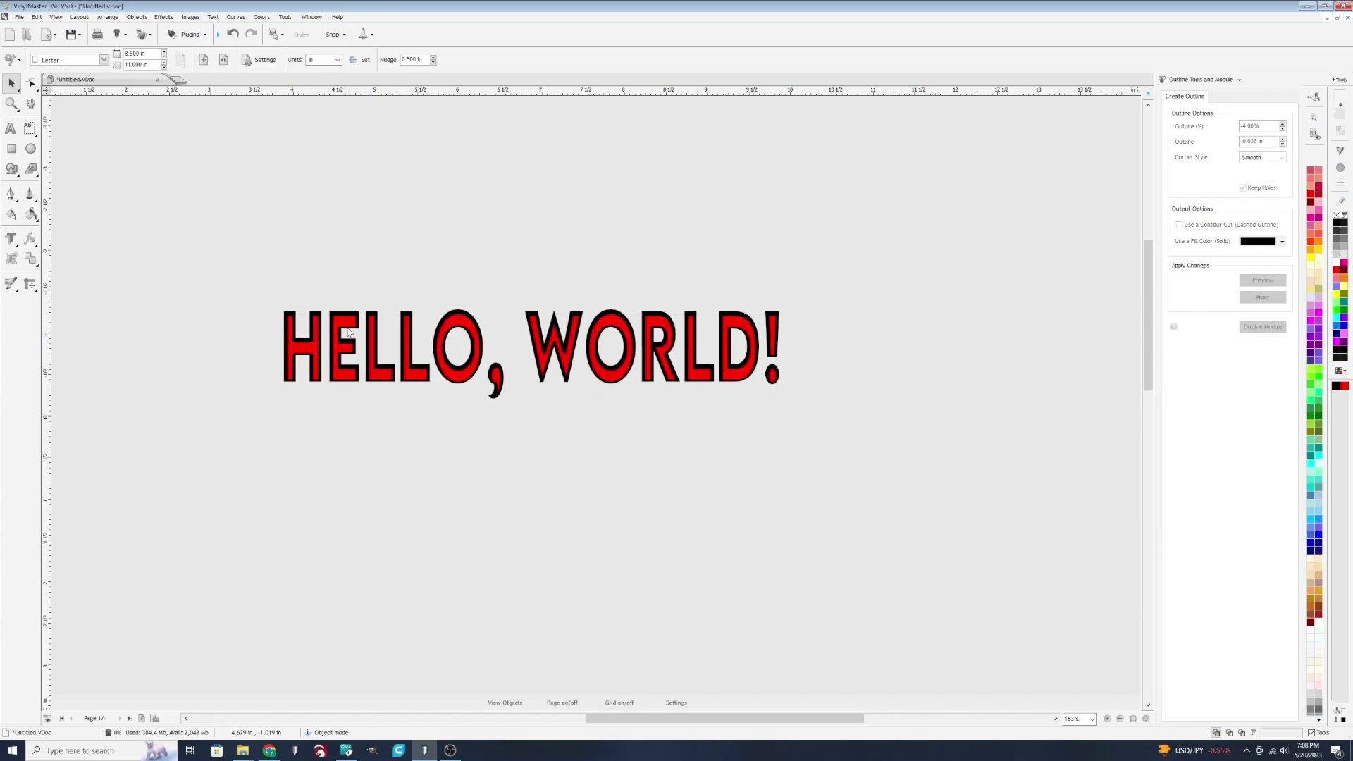
Marquee-select both texts, Punch Out the red inset, and zoom to inspect the result
drag(233, 282, 867, 454)
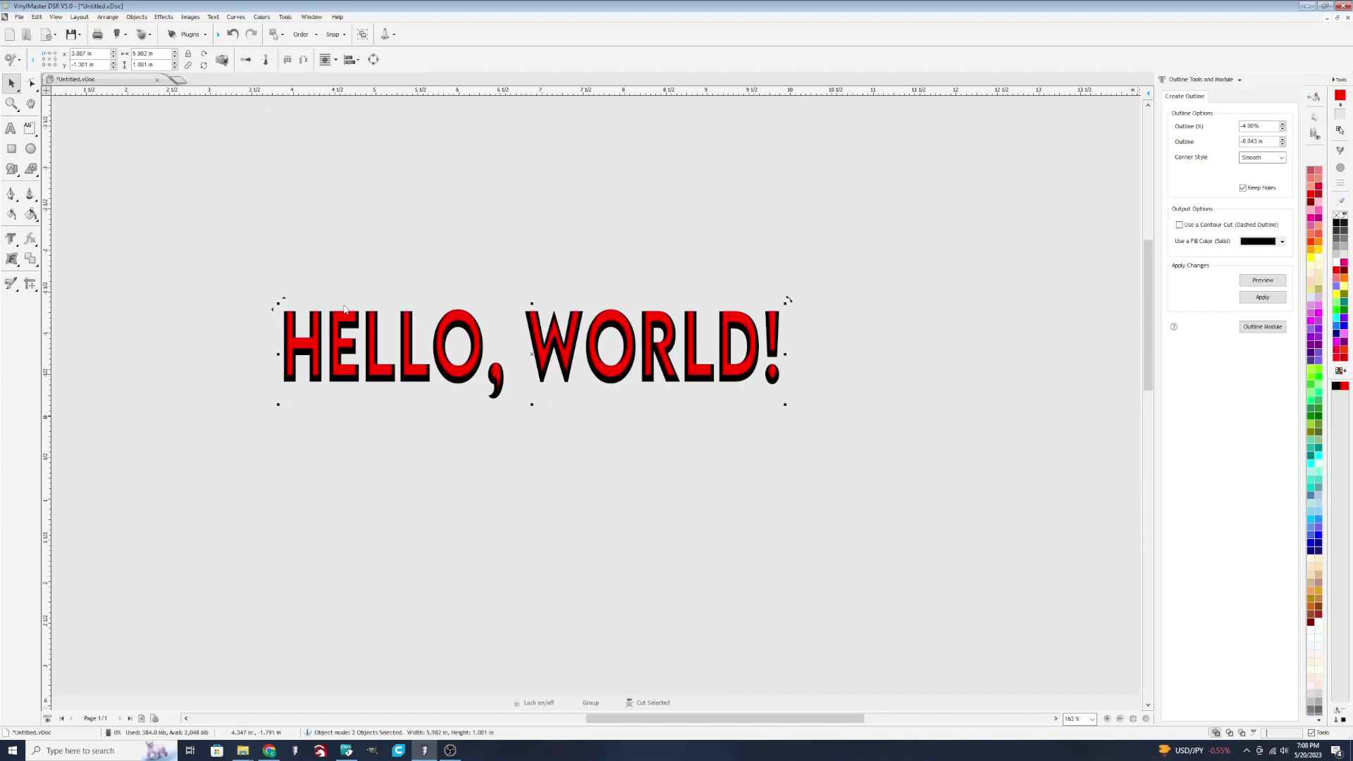
drag(235, 260, 871, 469)
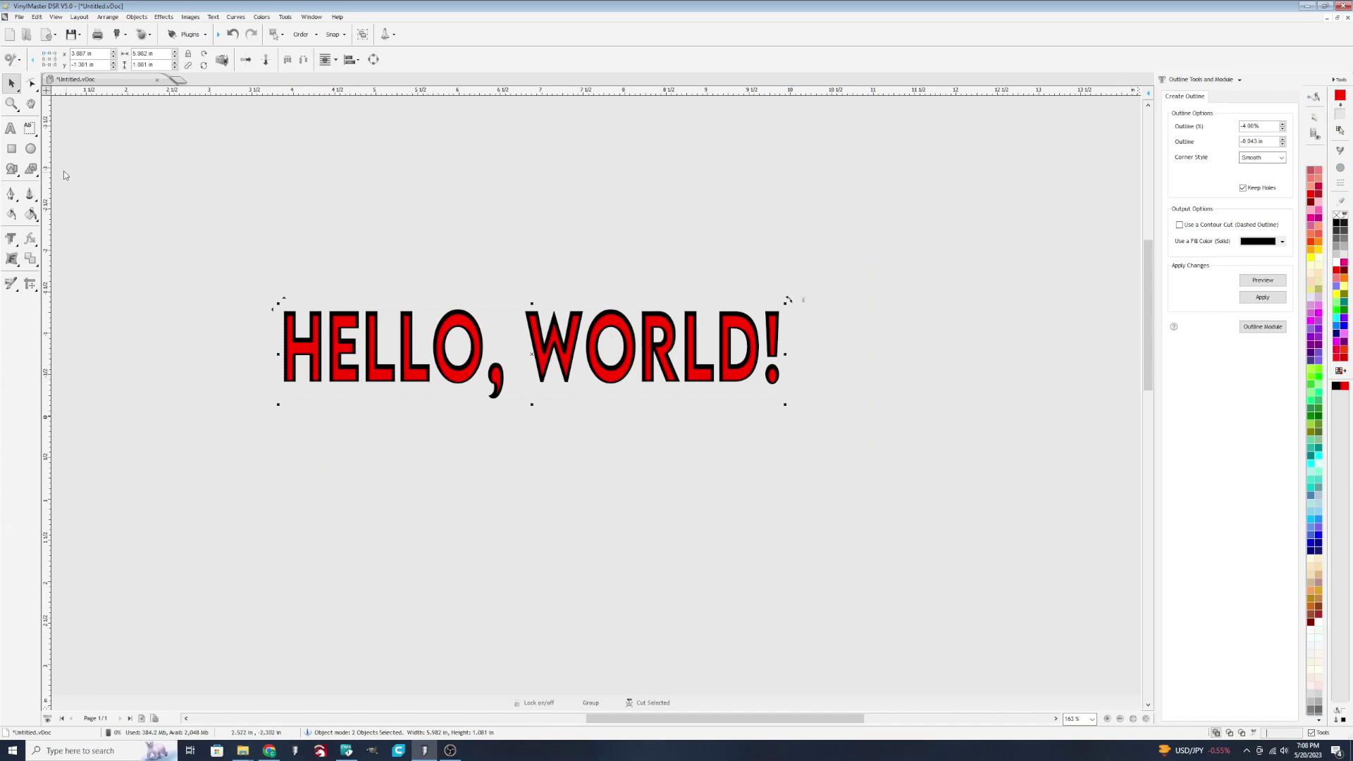
click(32, 259)
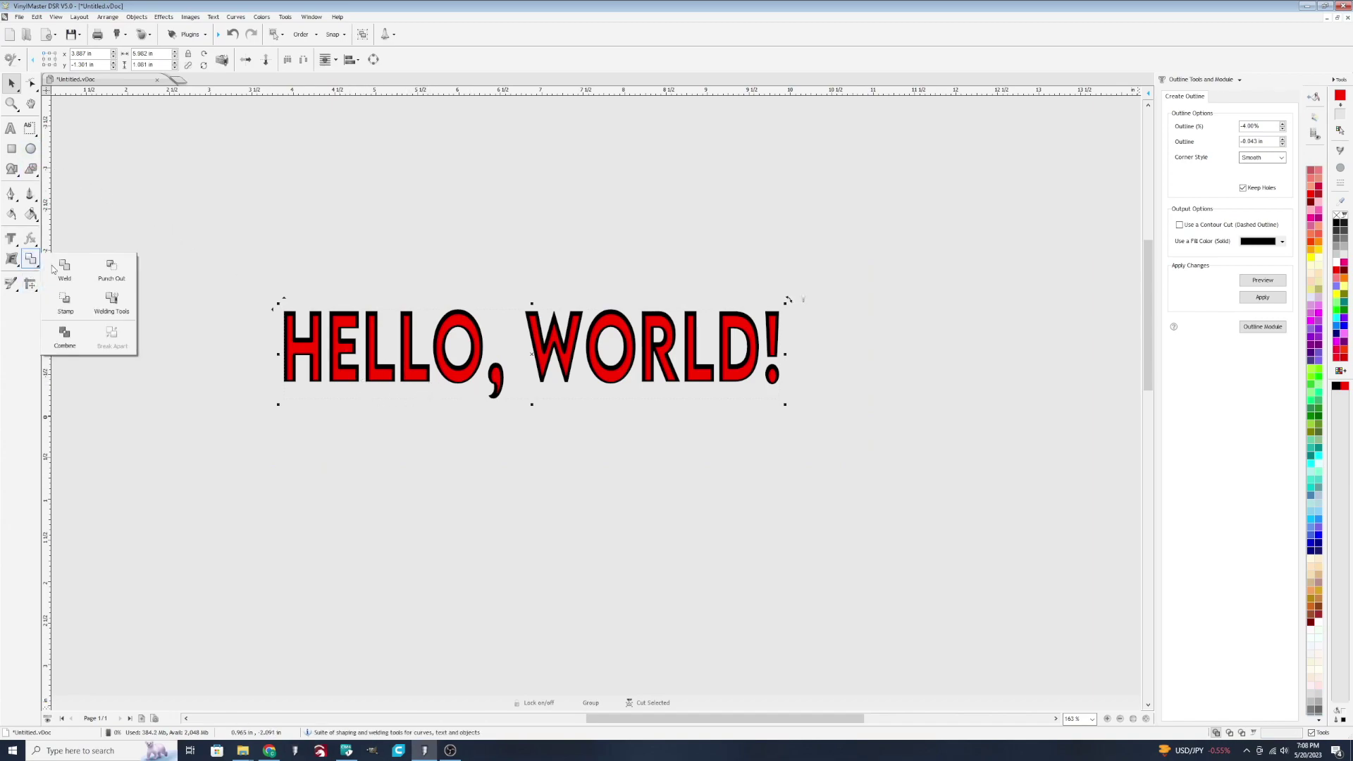
click(112, 269)
click(901, 468)
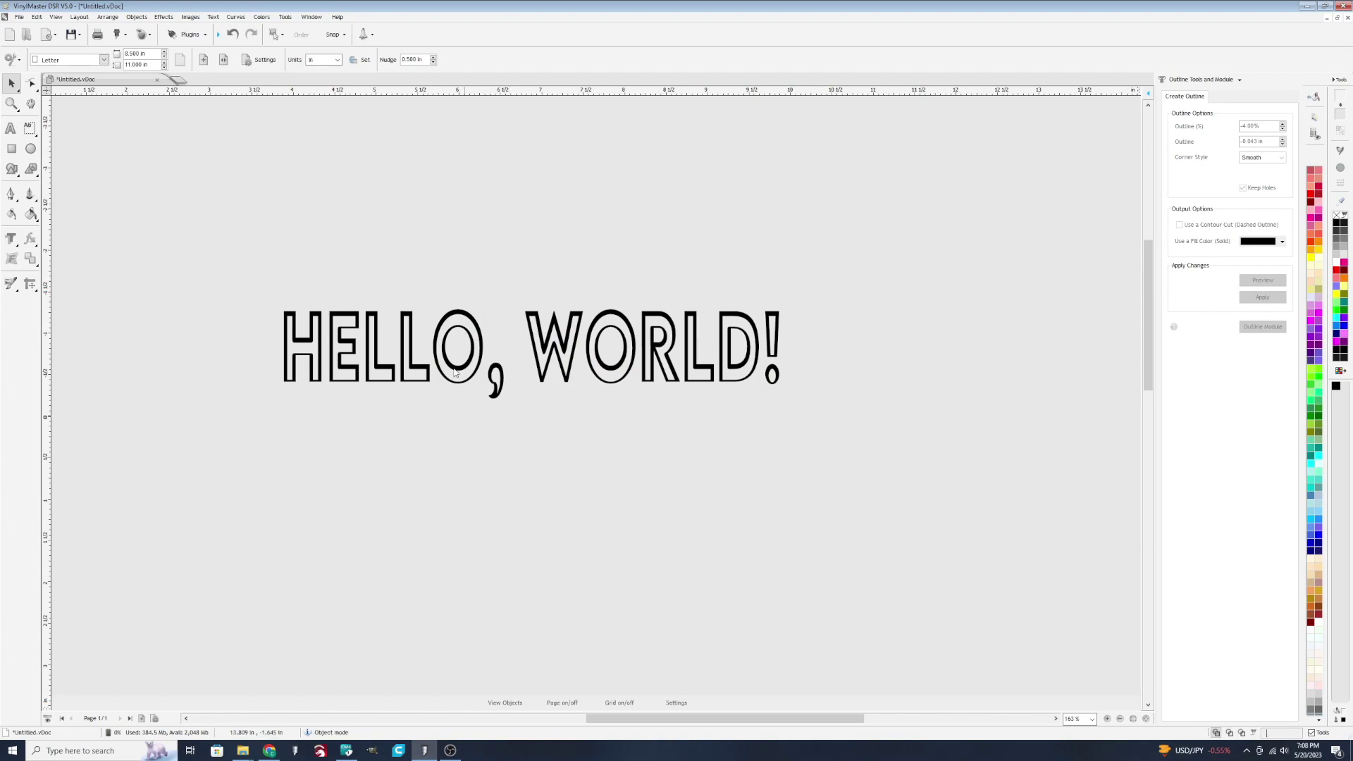
scroll(381, 348, down, 1)
scroll(402, 374, up, 1)
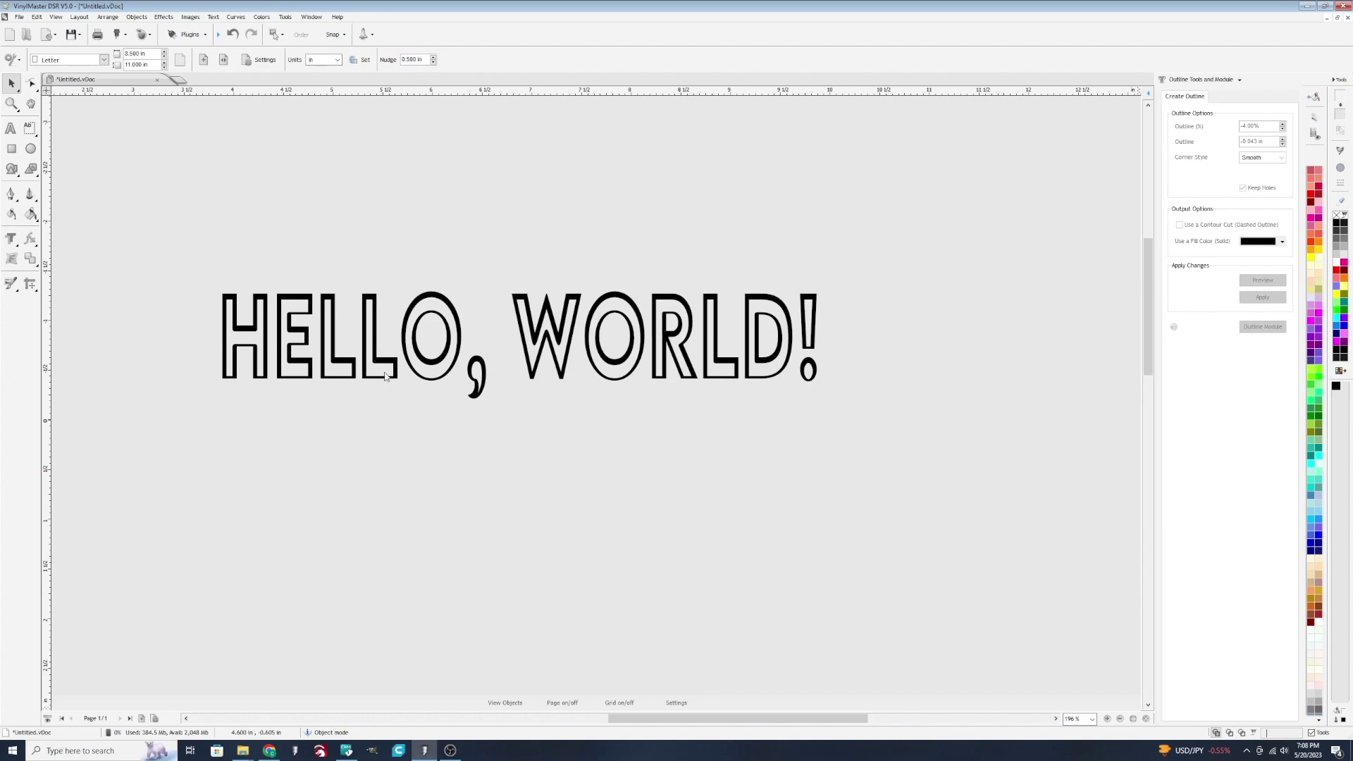
scroll(370, 369, down, 3)
scroll(362, 387, up, 2)
scroll(576, 396, up, 3)
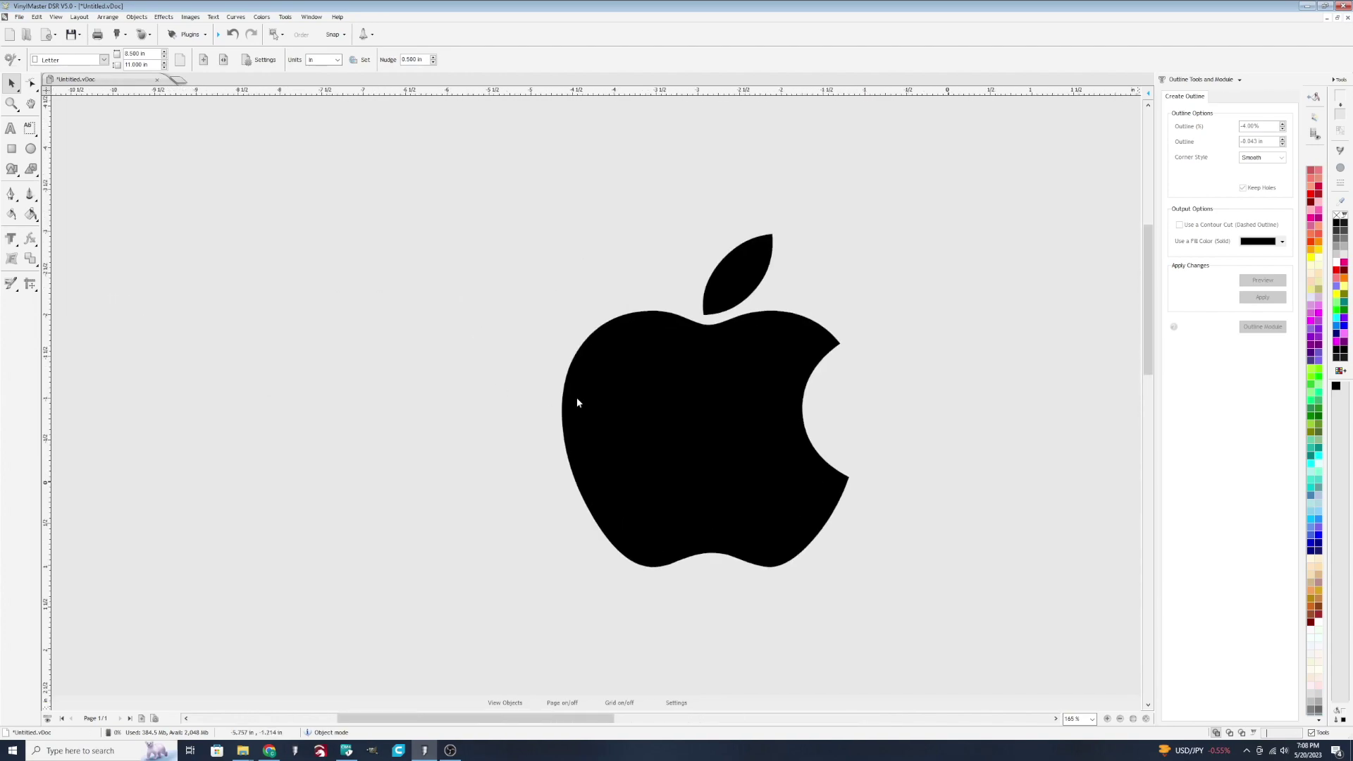
click(674, 406)
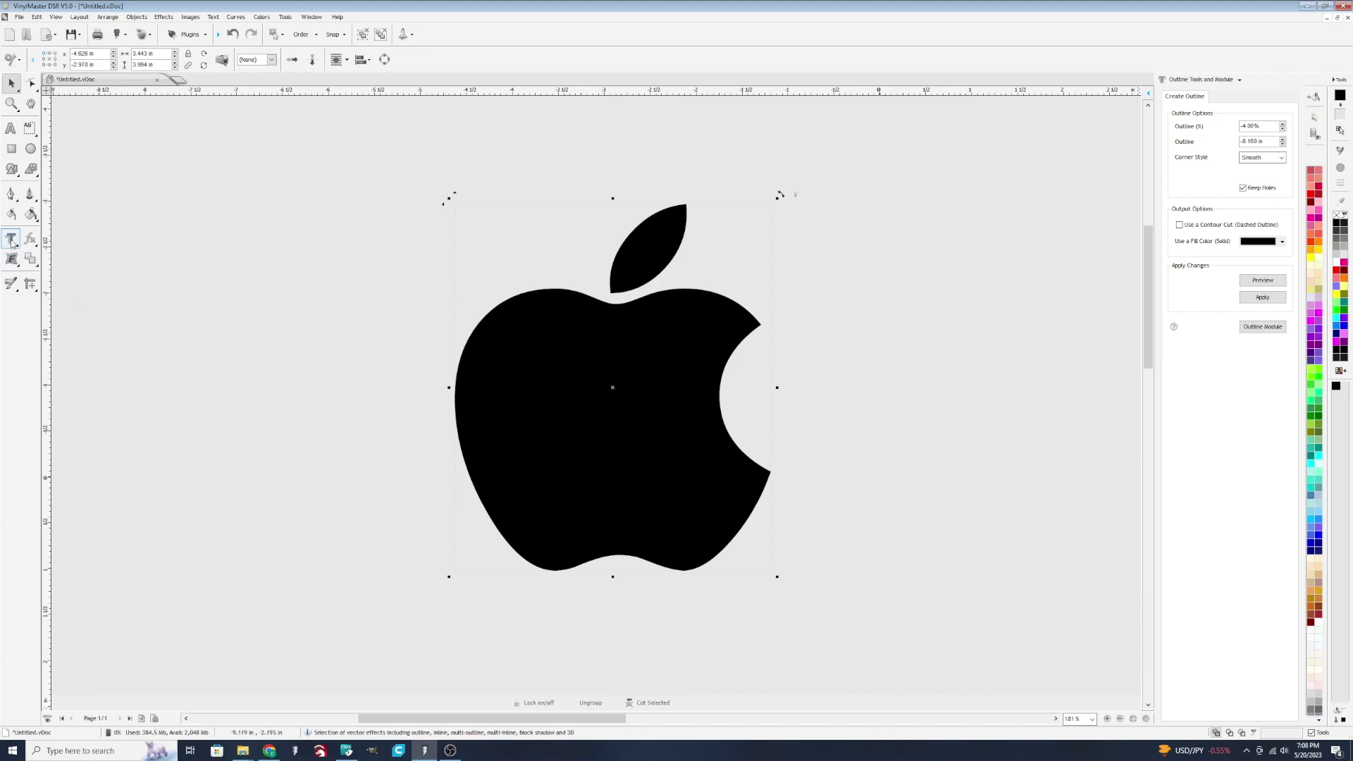
click(10, 241)
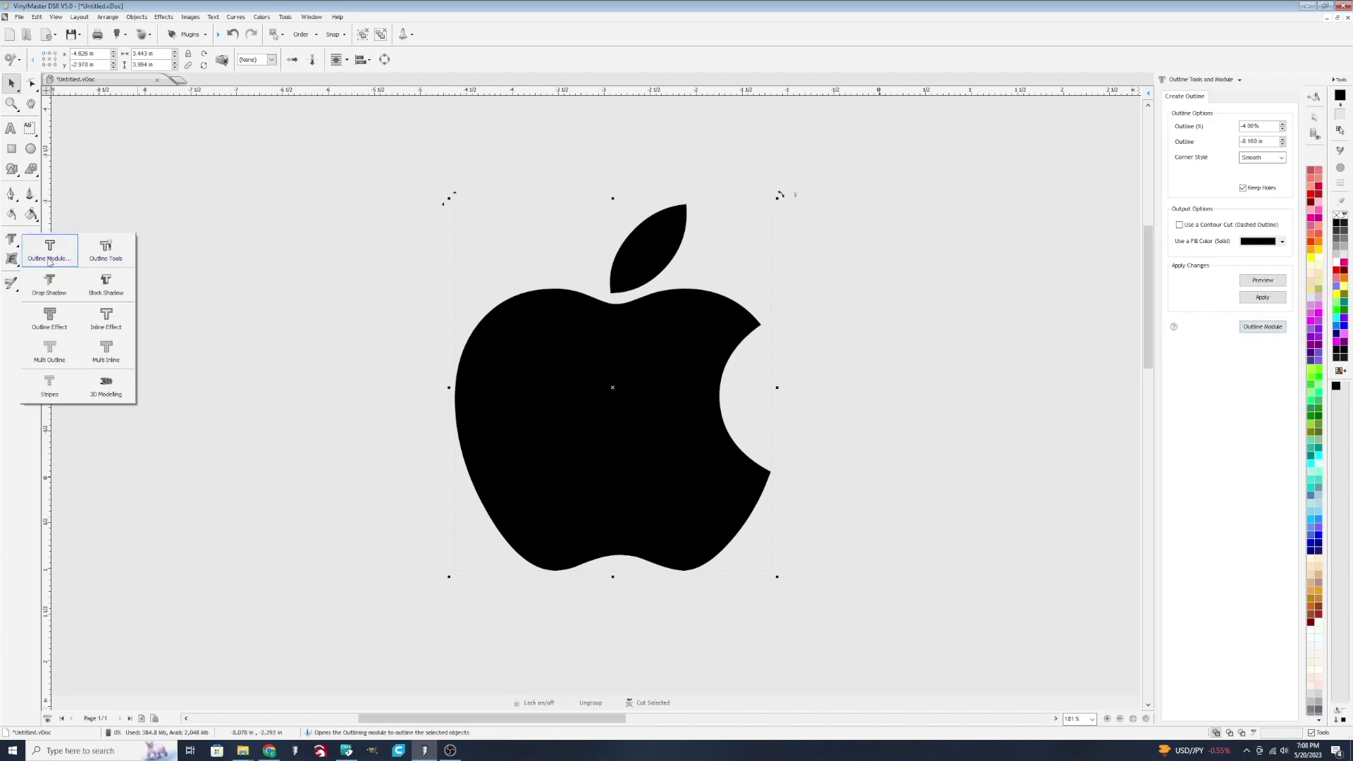
click(50, 261)
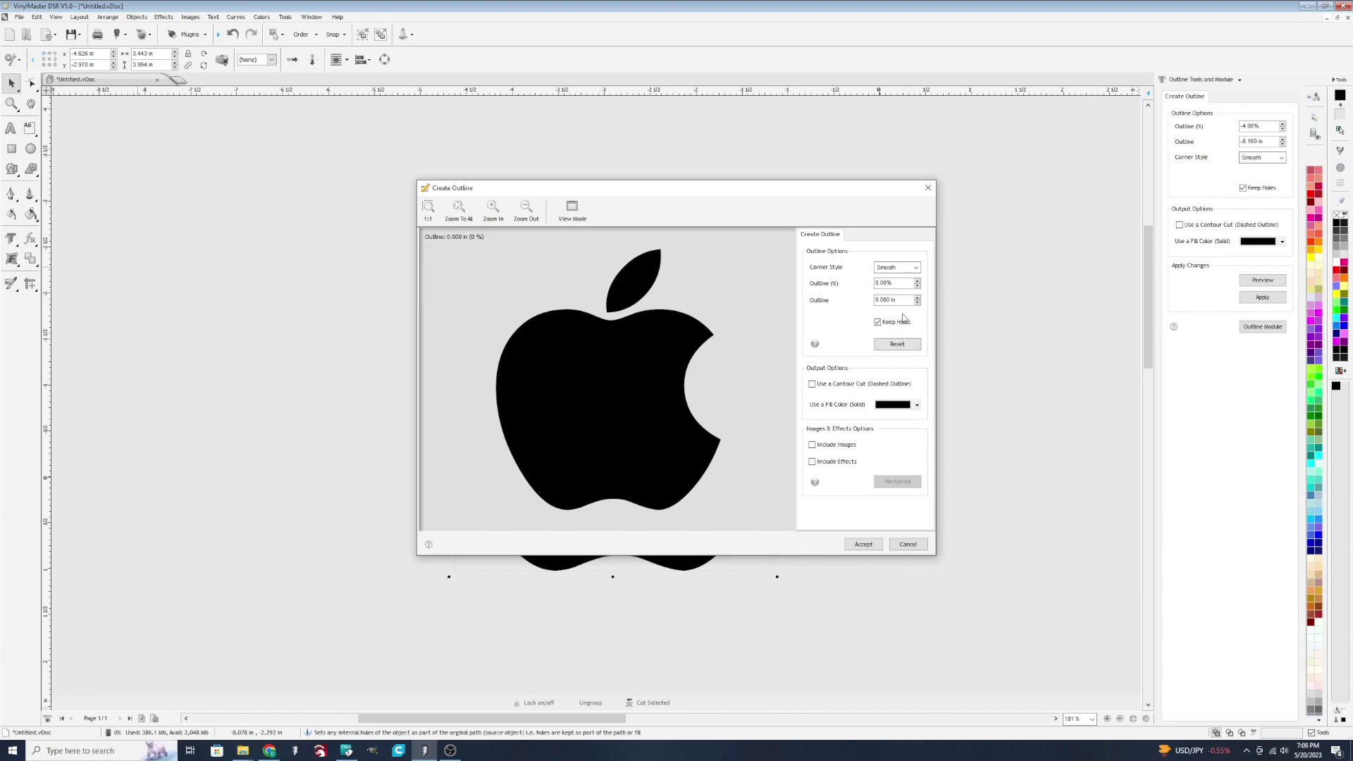
click(917, 281)
click(917, 286)
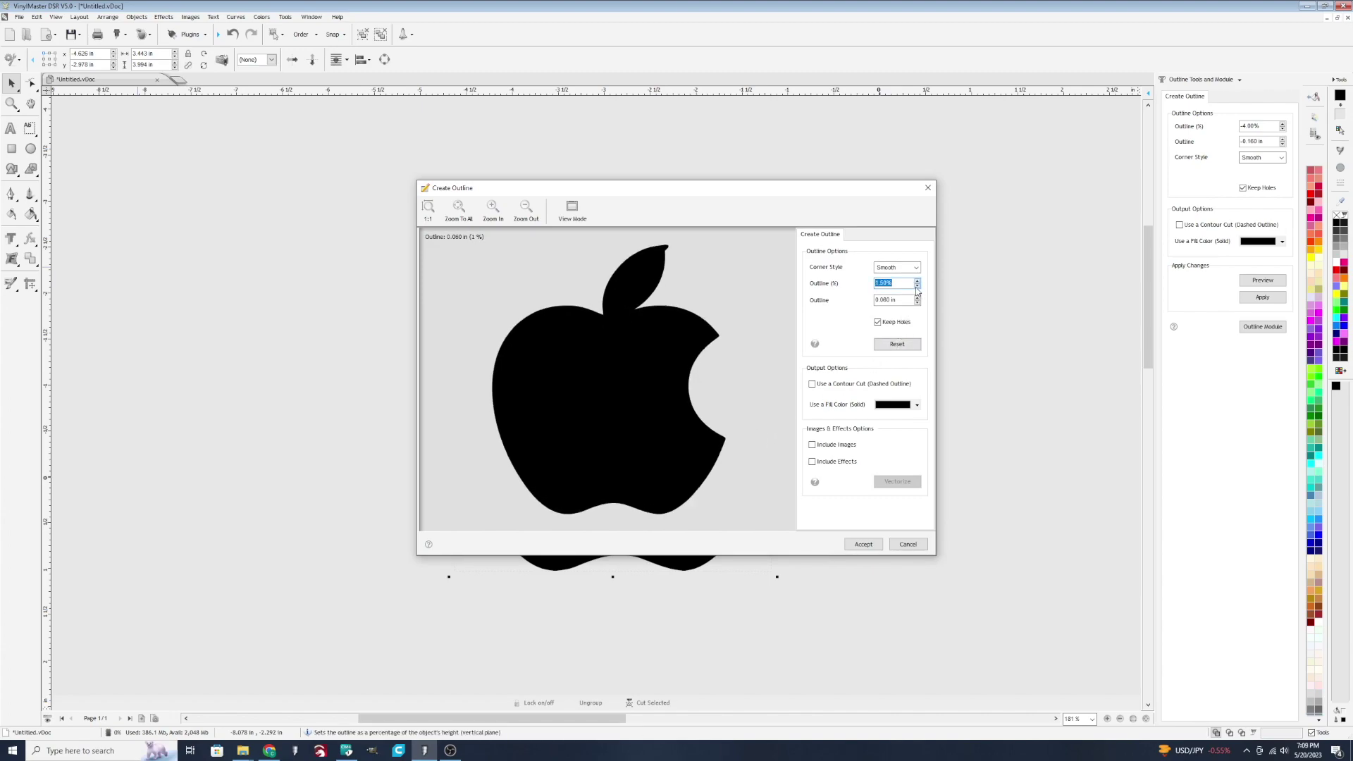
click(894, 544)
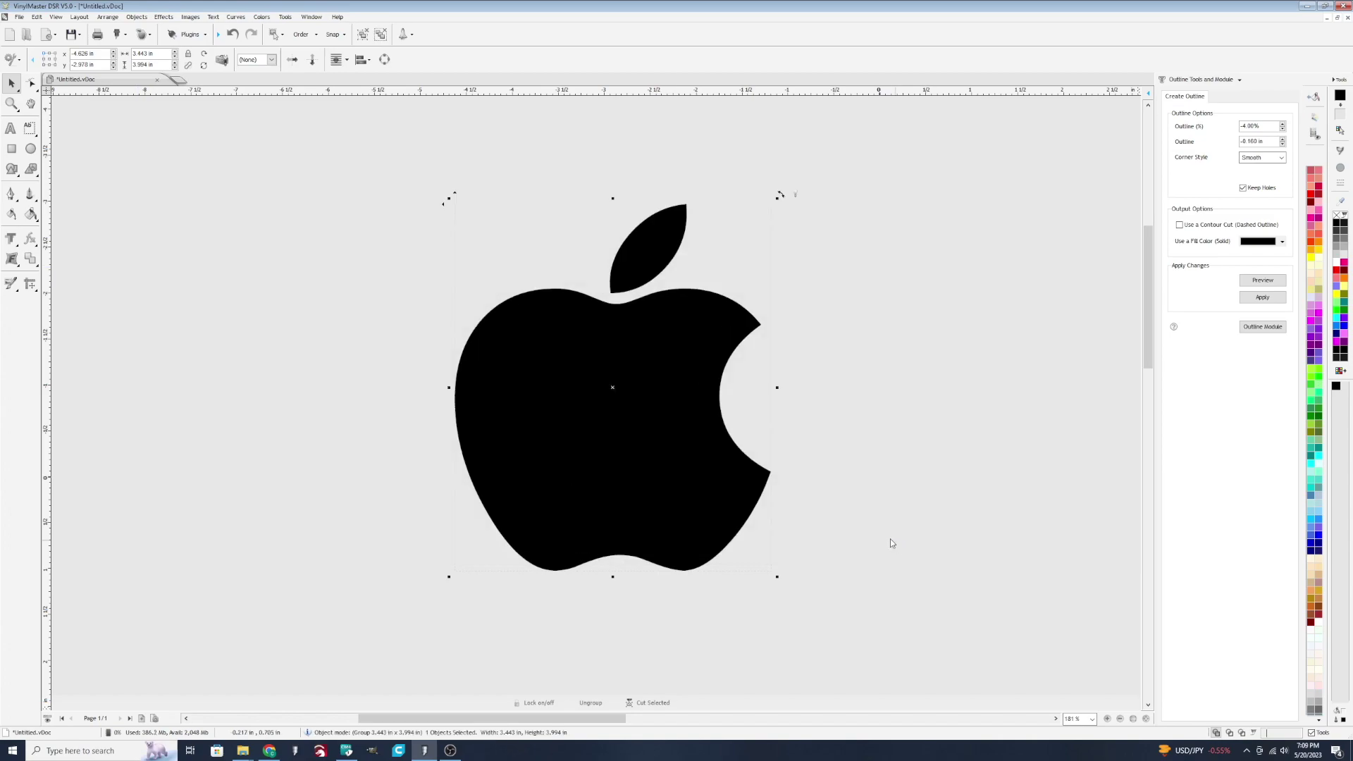
click(16, 244)
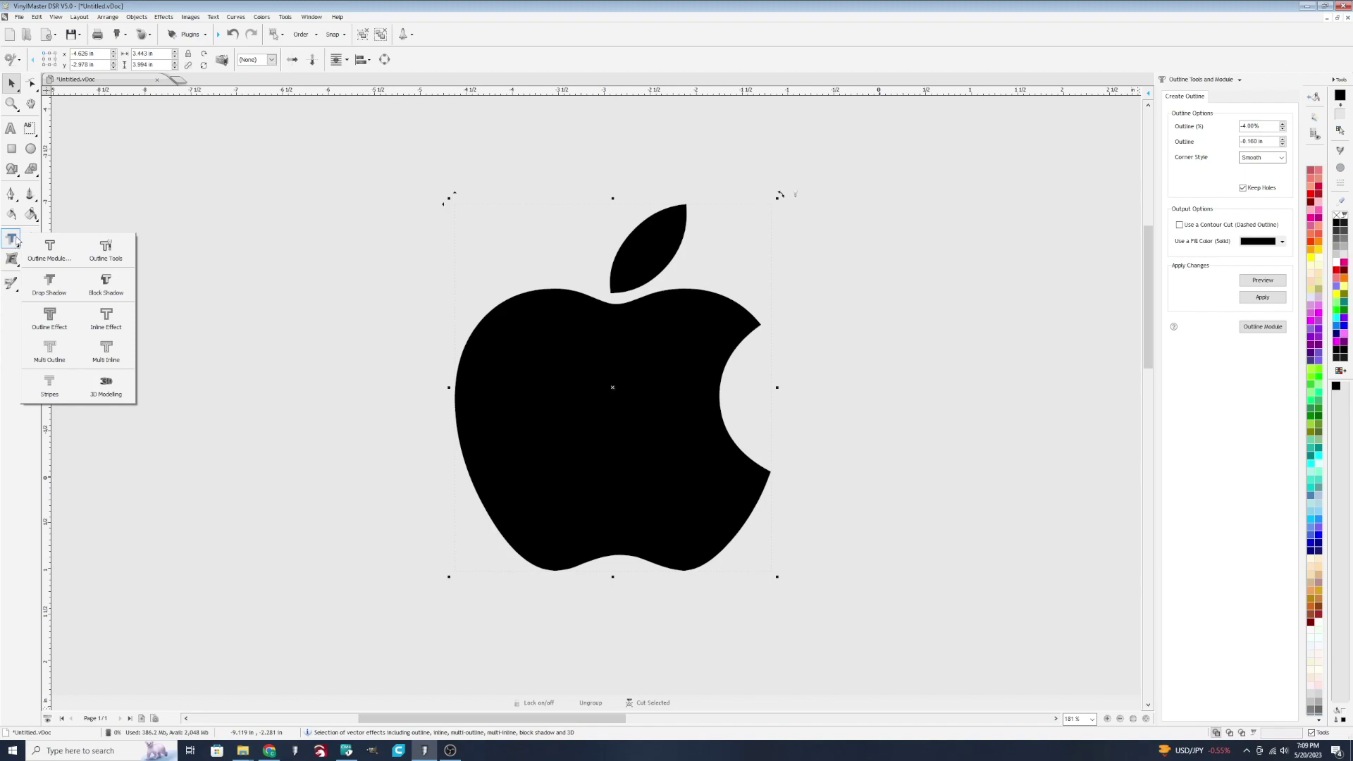
Add a drop shadow to the apple and inspect its cut lines in wireframe view
click(49, 287)
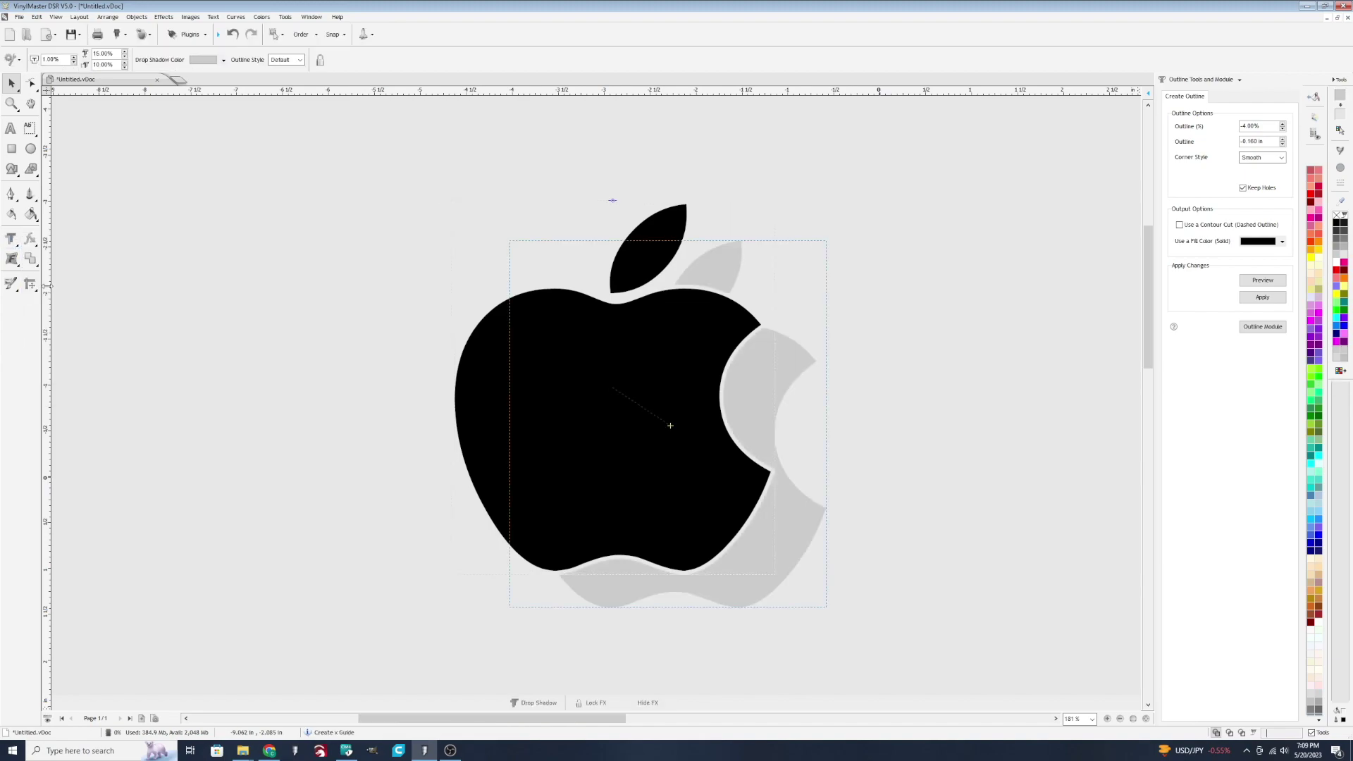
click(919, 325)
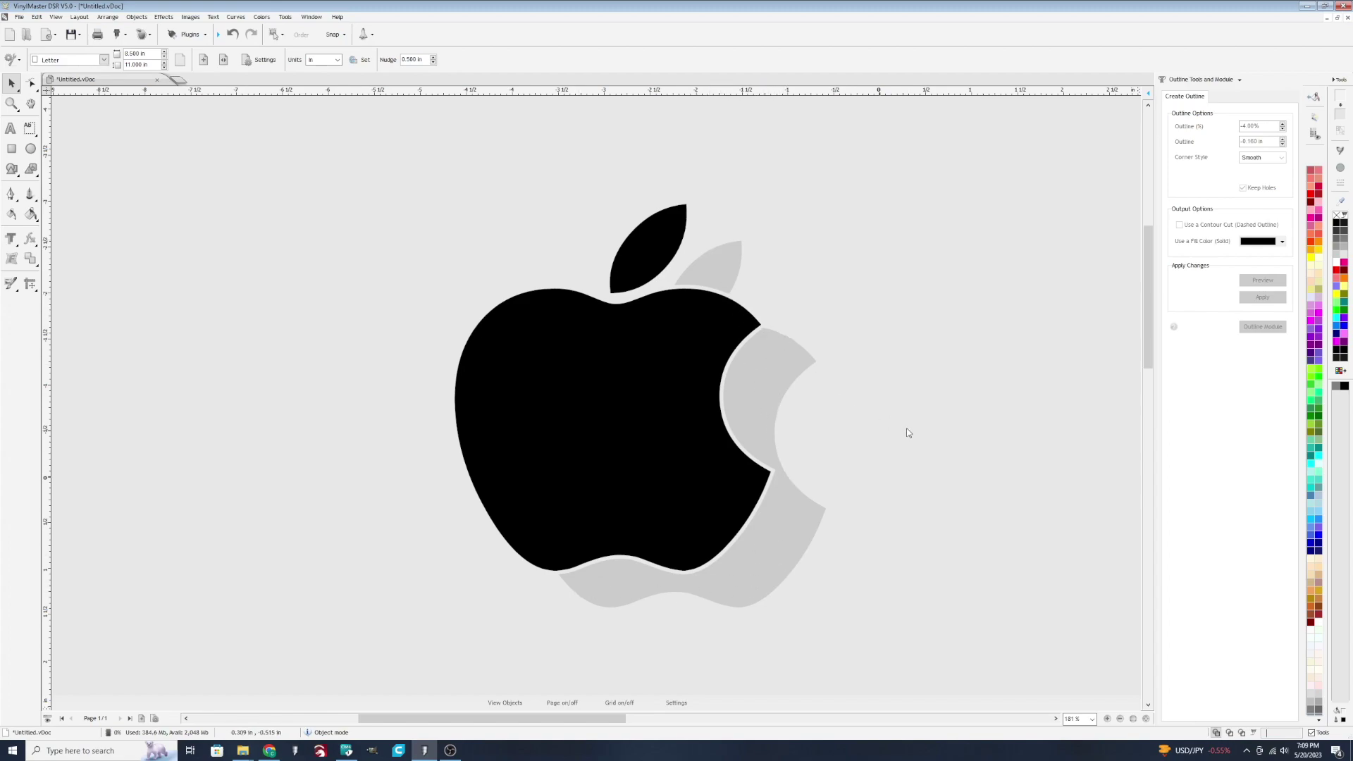
click(1229, 733)
scroll(697, 361, up, 1)
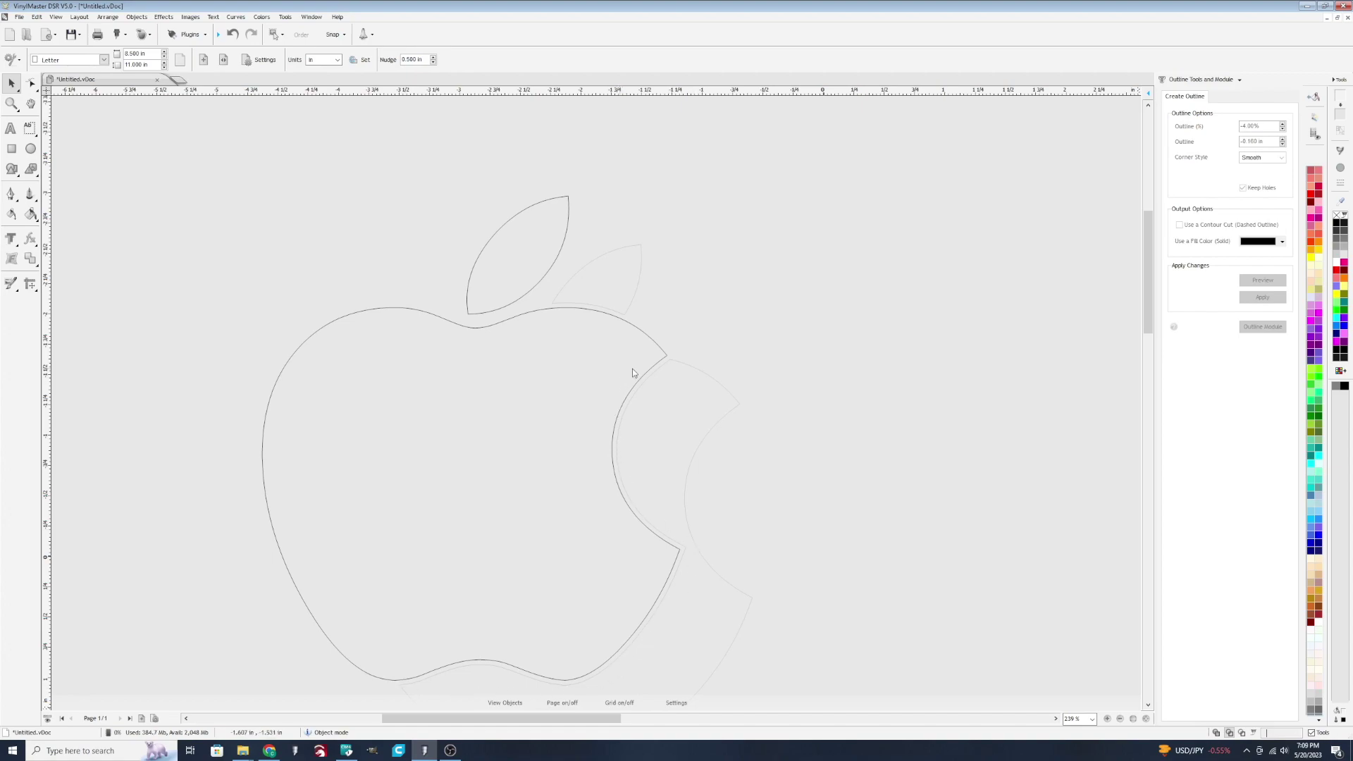
scroll(634, 368, down, 1)
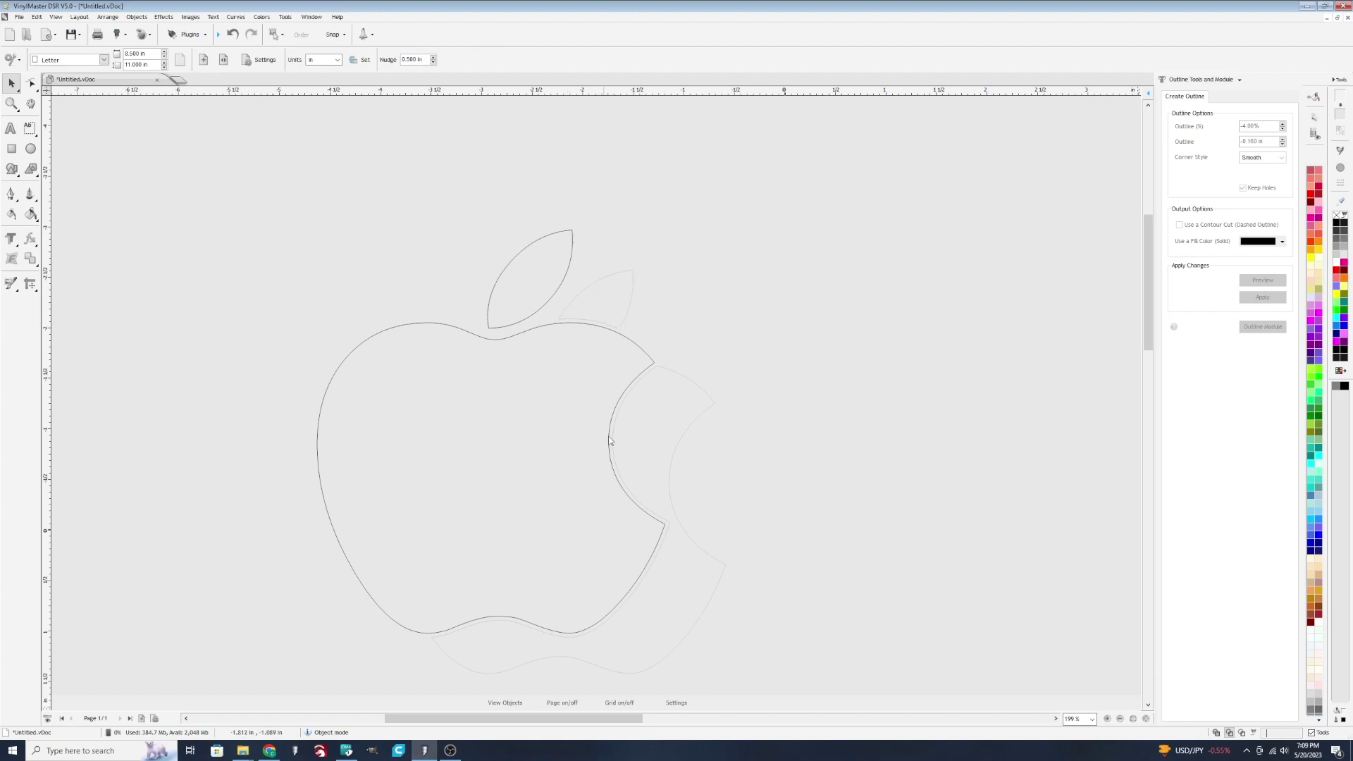
Return to the solid view and recentre the apple on the canvas
click(1215, 733)
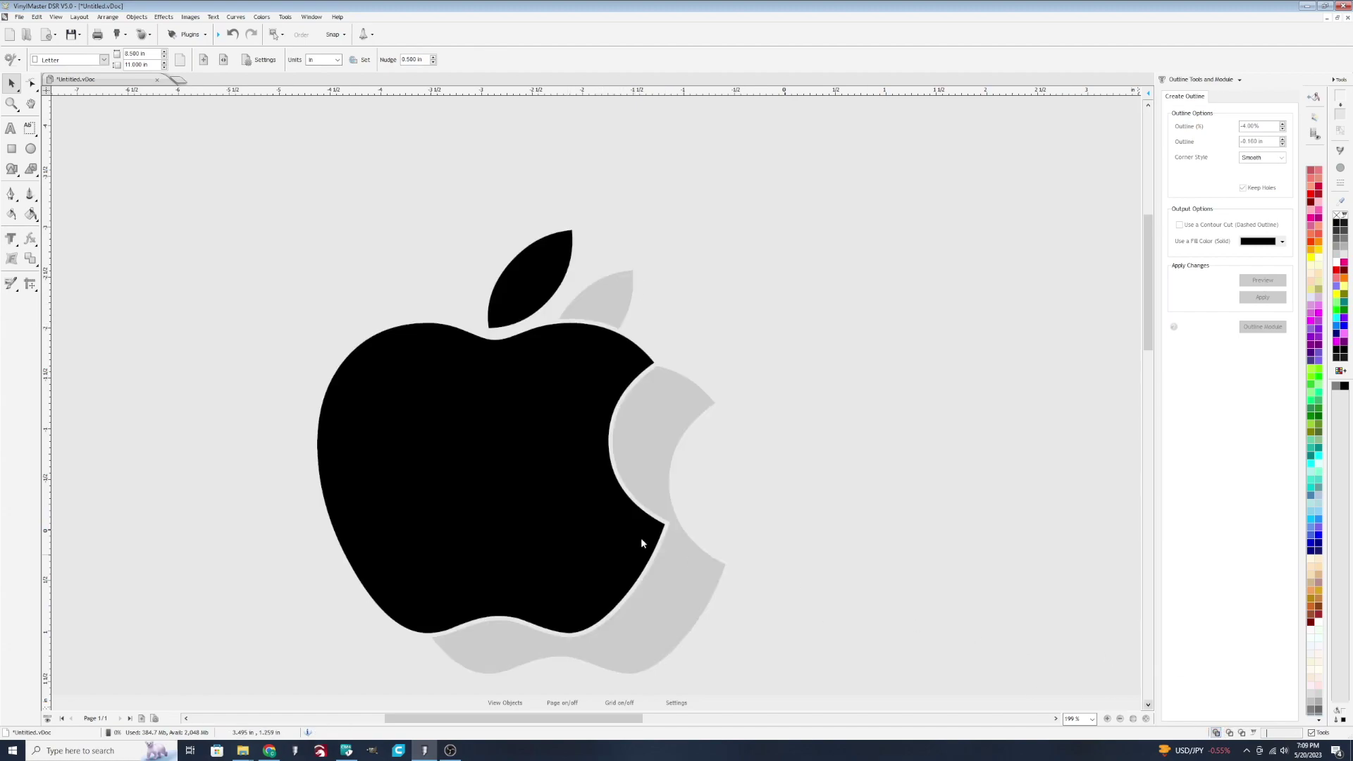
scroll(500, 412, down, 1)
drag(472, 481, 593, 406)
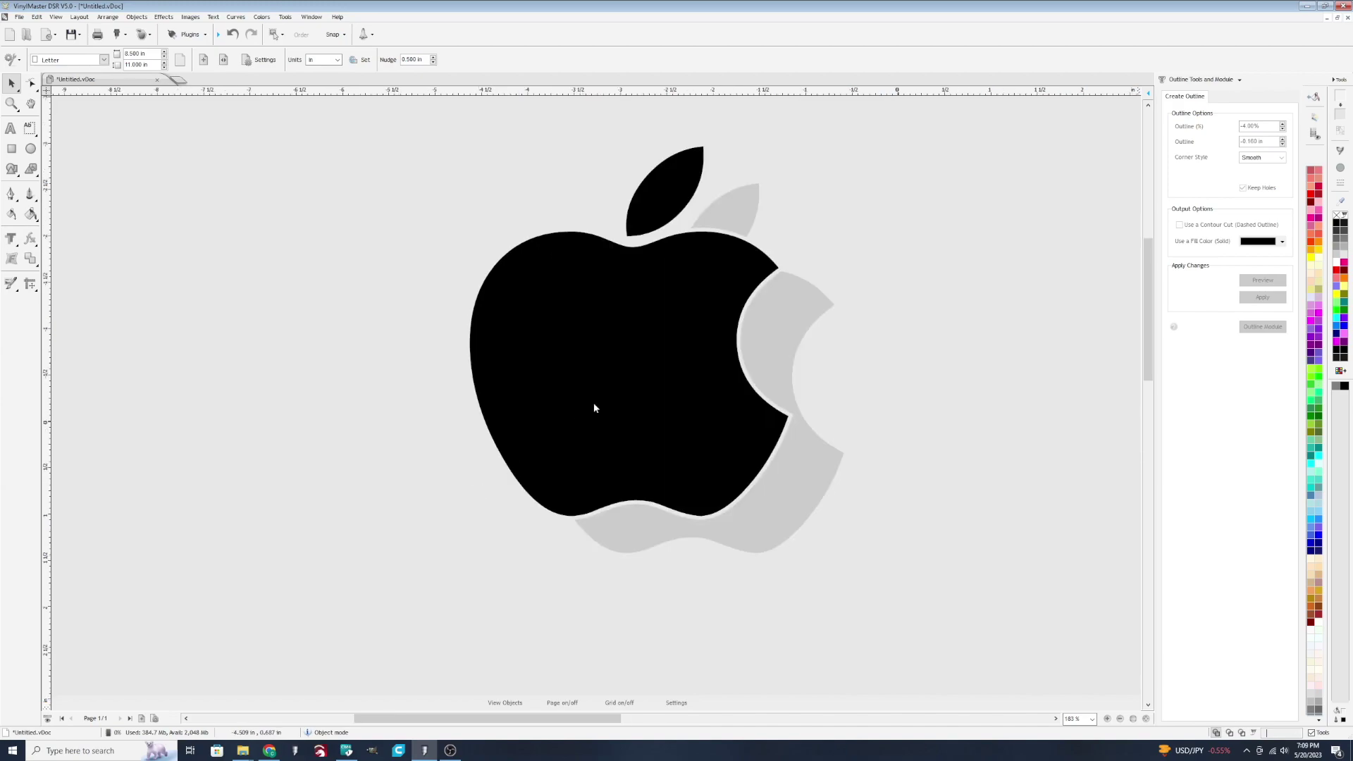
Remove the drop shadow, group the leaf and body, and try a block shadow
key(ctrl+a)
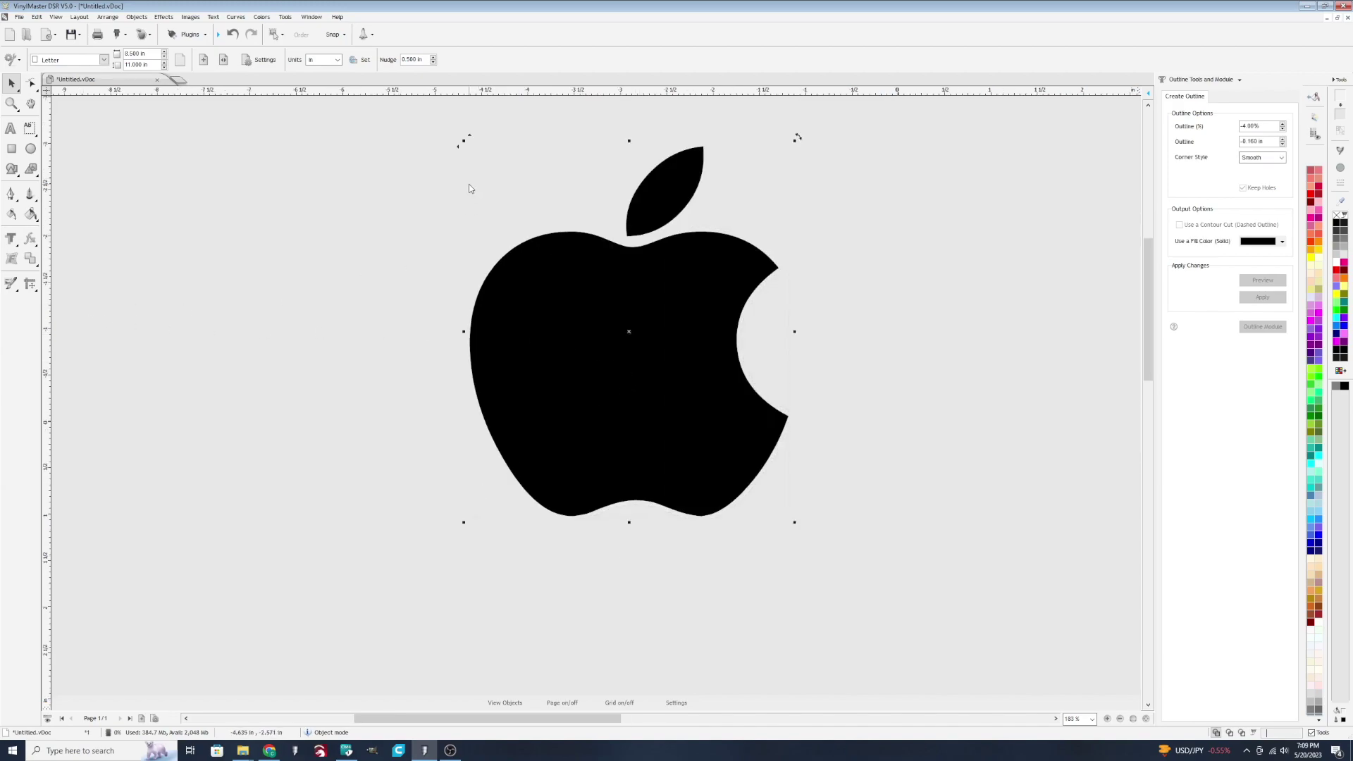
key(ctrl+g)
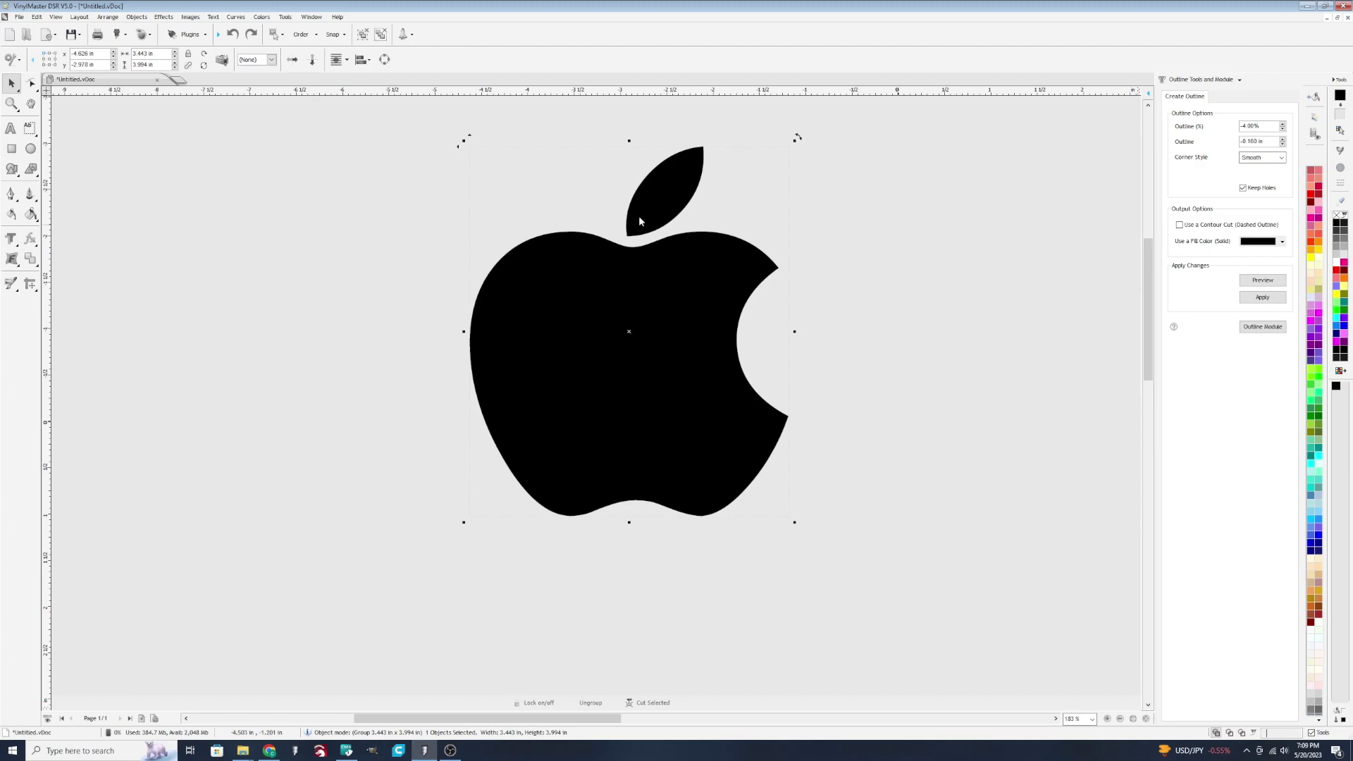
click(16, 242)
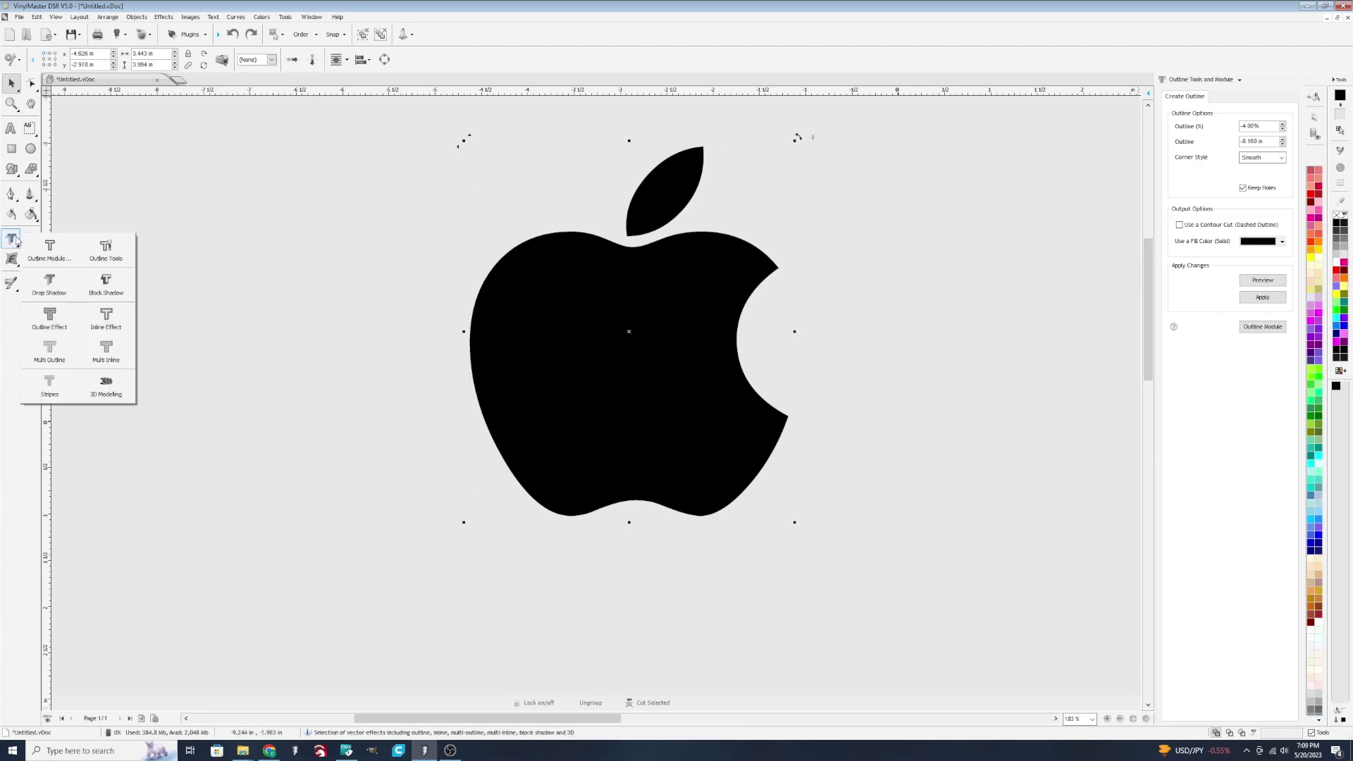
click(106, 285)
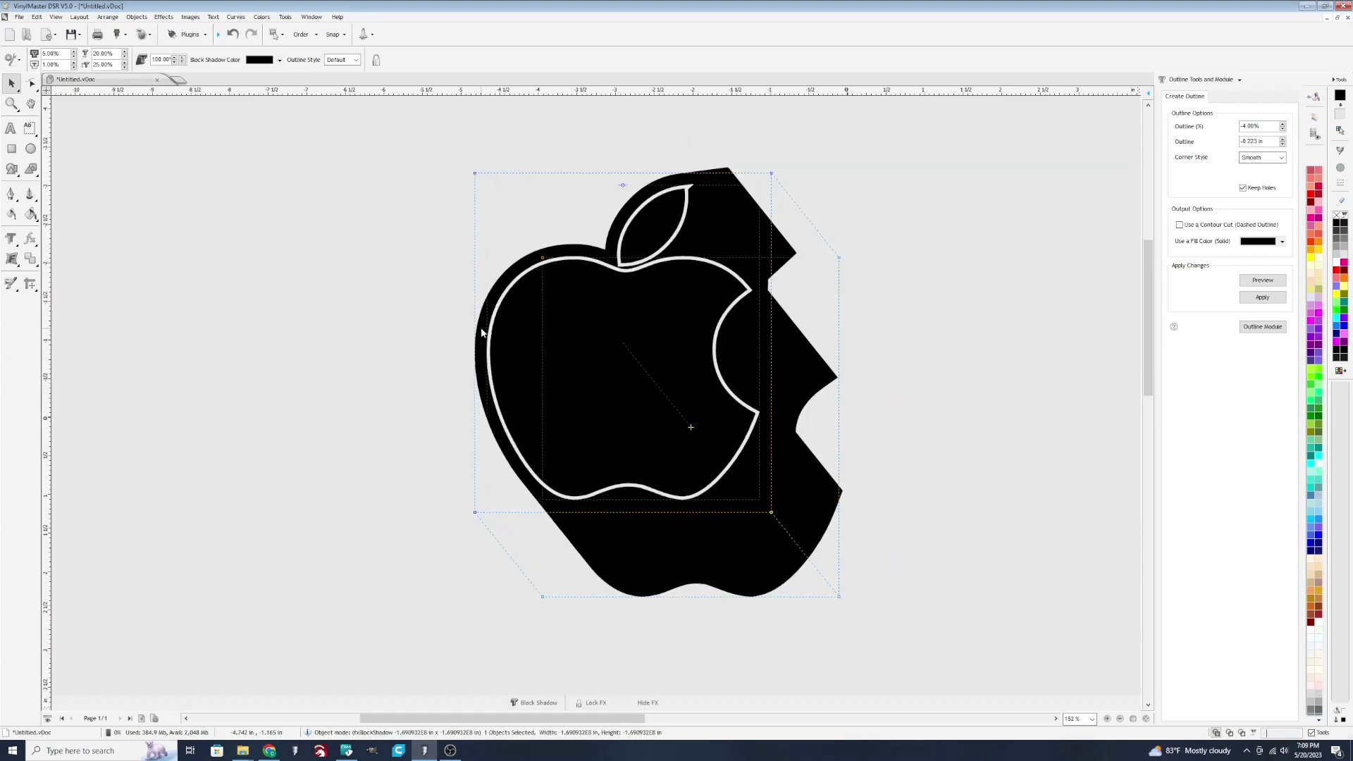
click(876, 302)
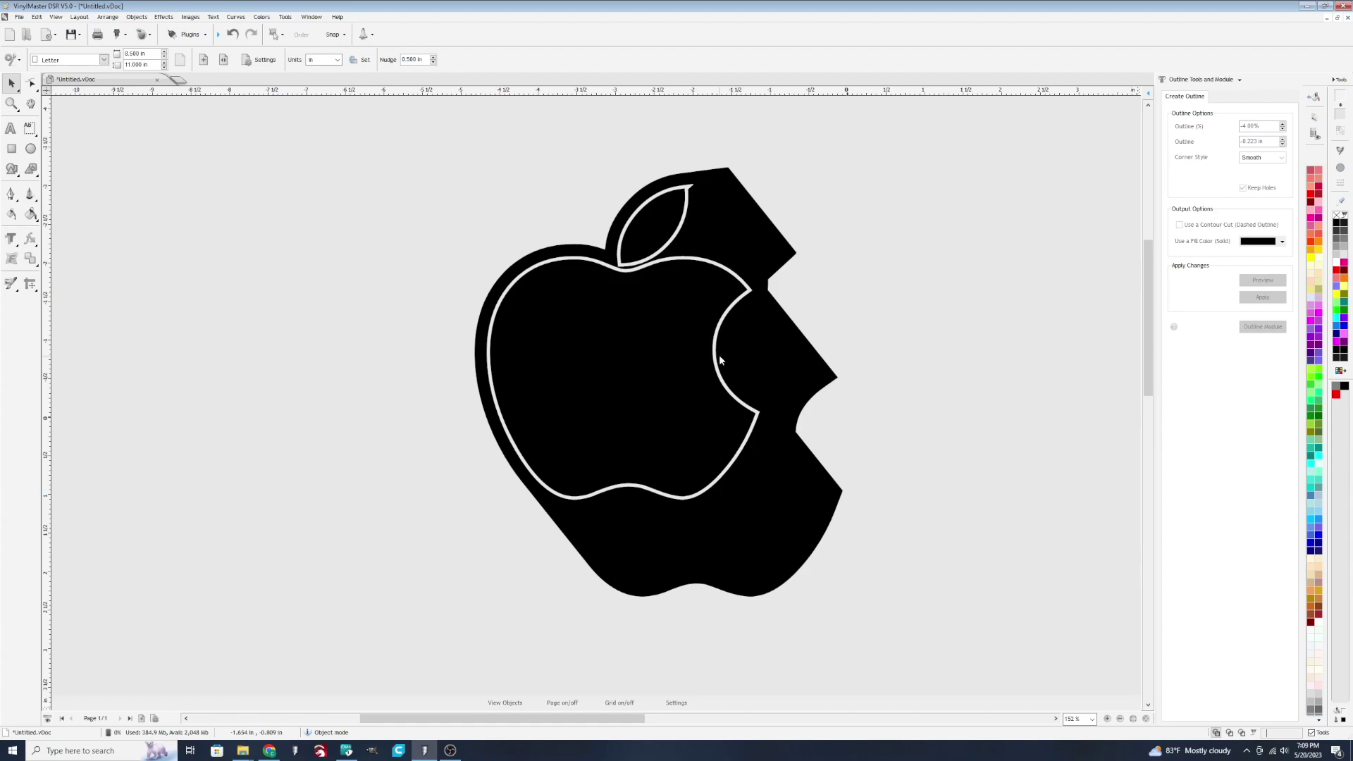
Select the whole apple and undo the block shadow
click(543, 338)
drag(380, 155, 917, 618)
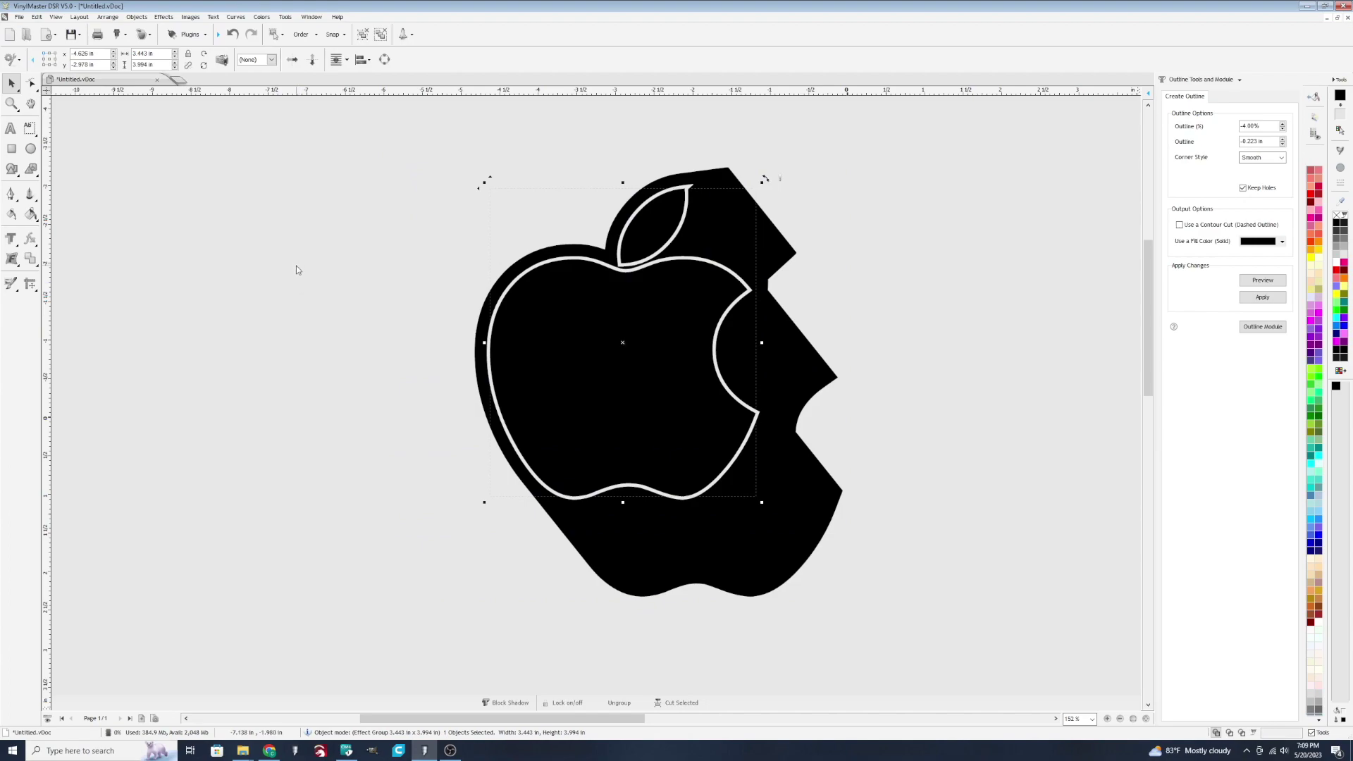
key(ctrl+z)
click(12, 258)
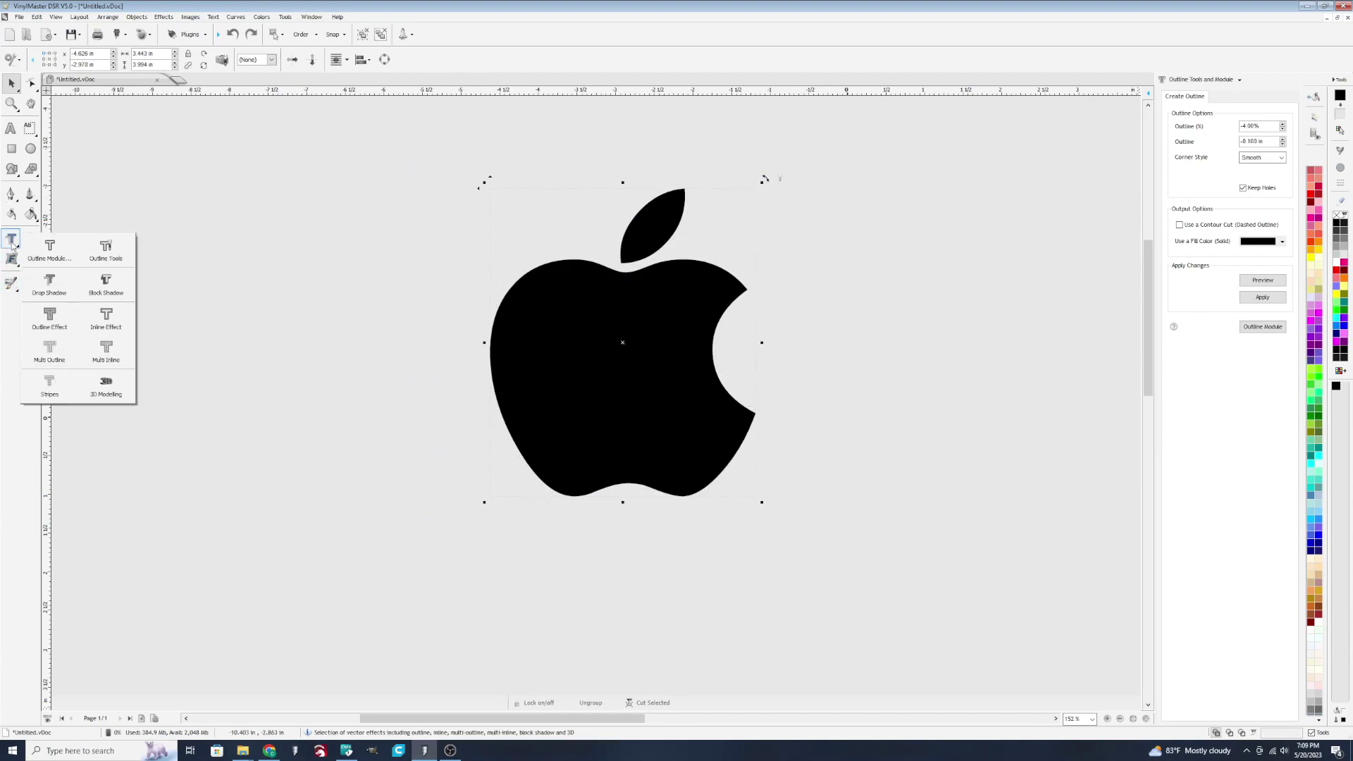
Apply a block shadow and set its colour to blue after trying yellow
click(109, 278)
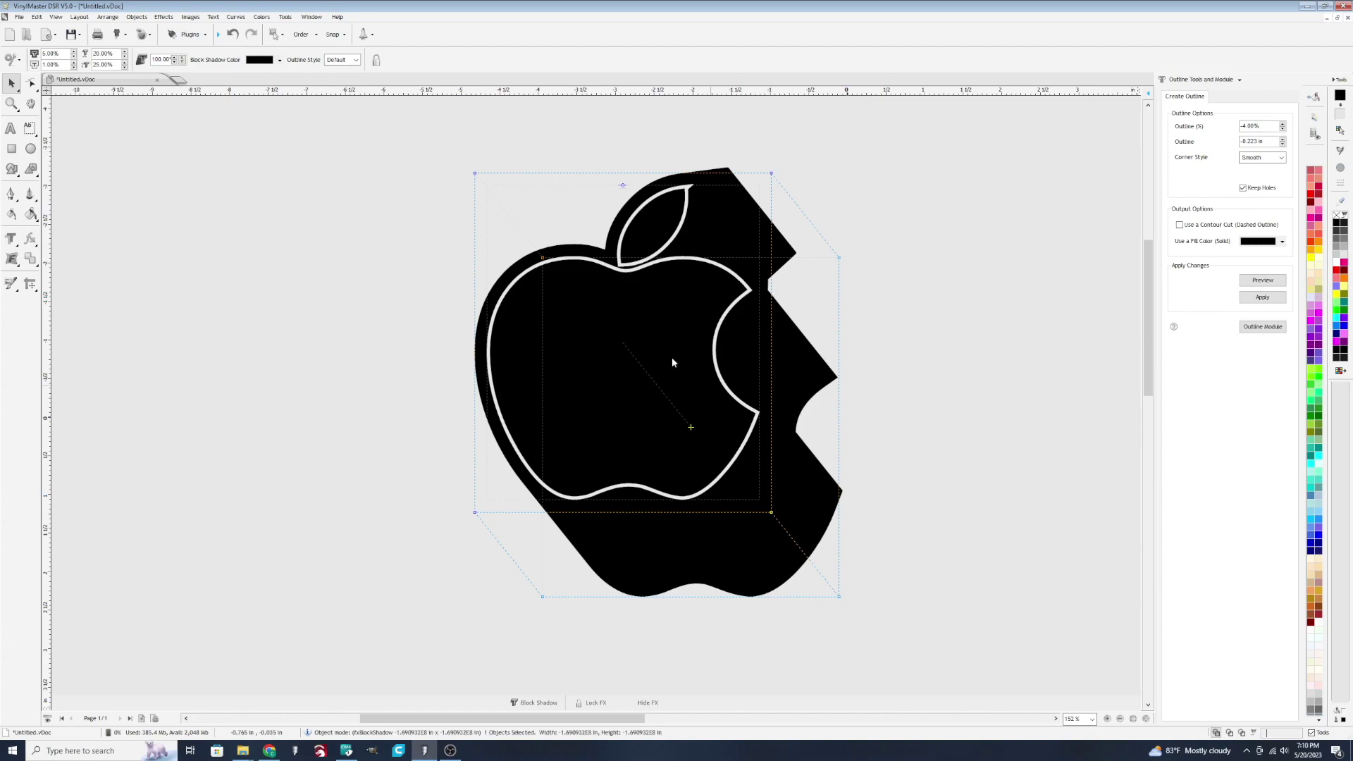
click(280, 60)
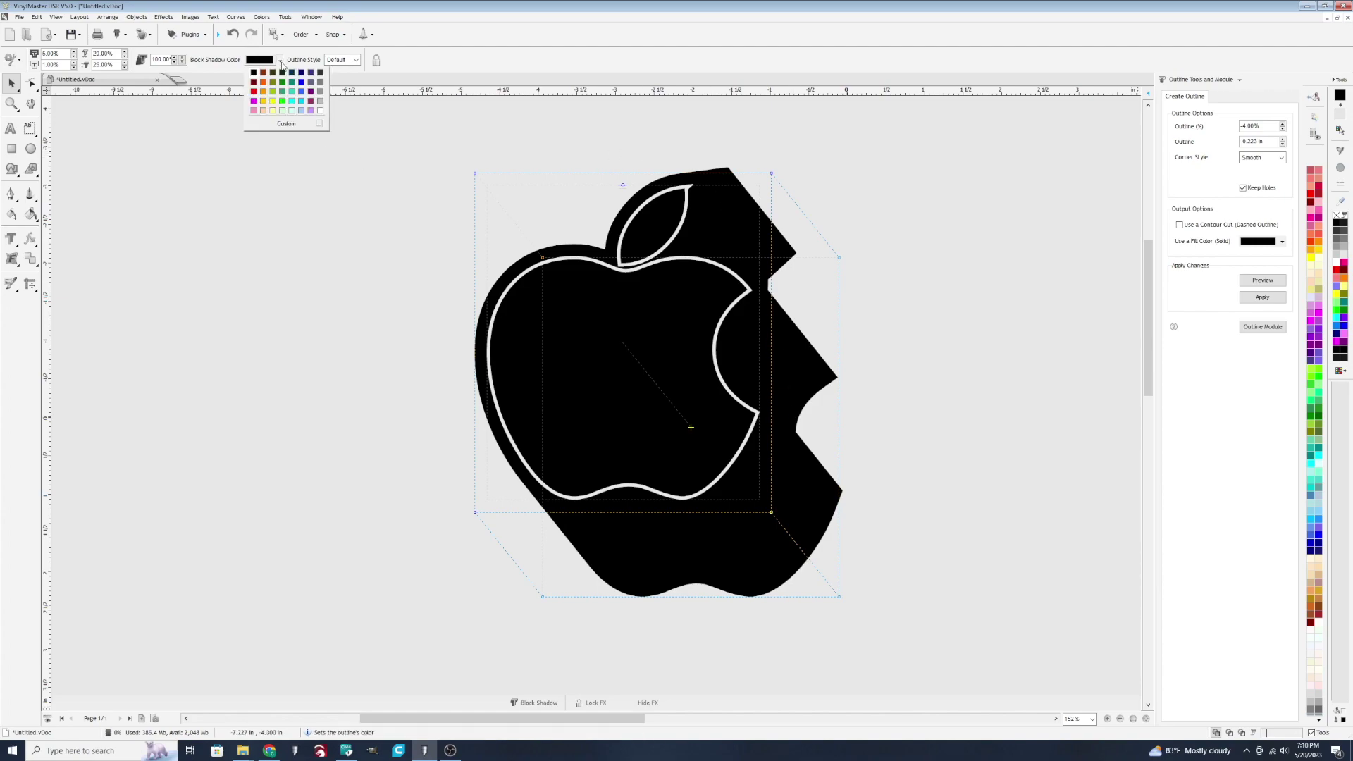
click(272, 101)
click(279, 60)
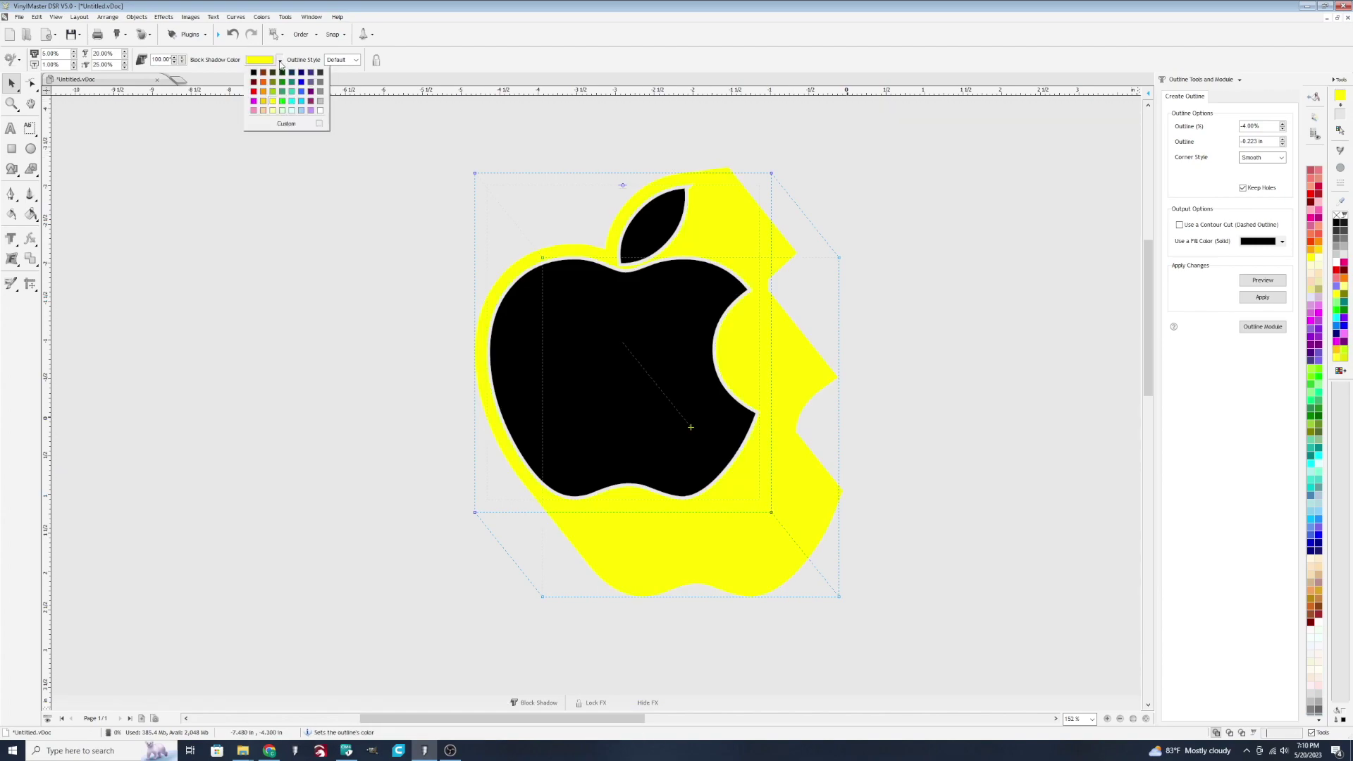
click(301, 91)
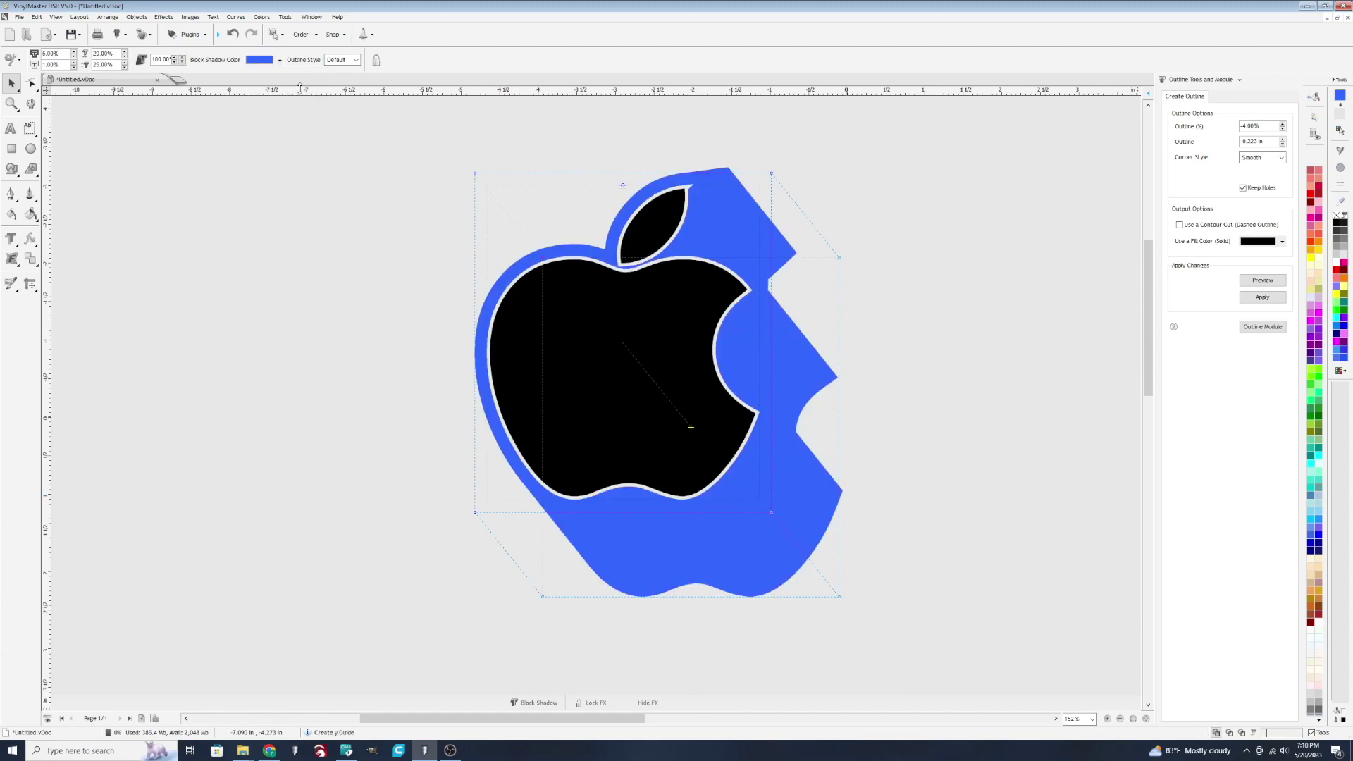
click(631, 136)
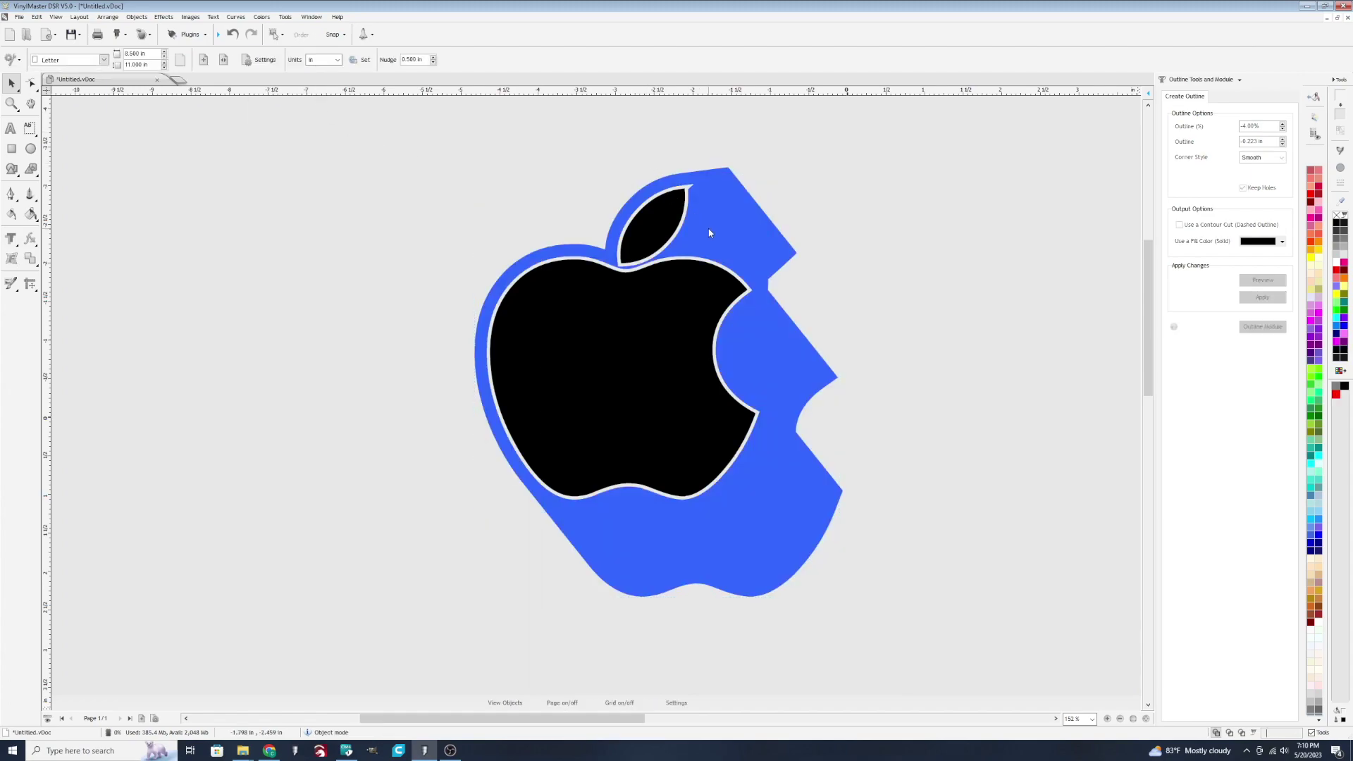
click(729, 225)
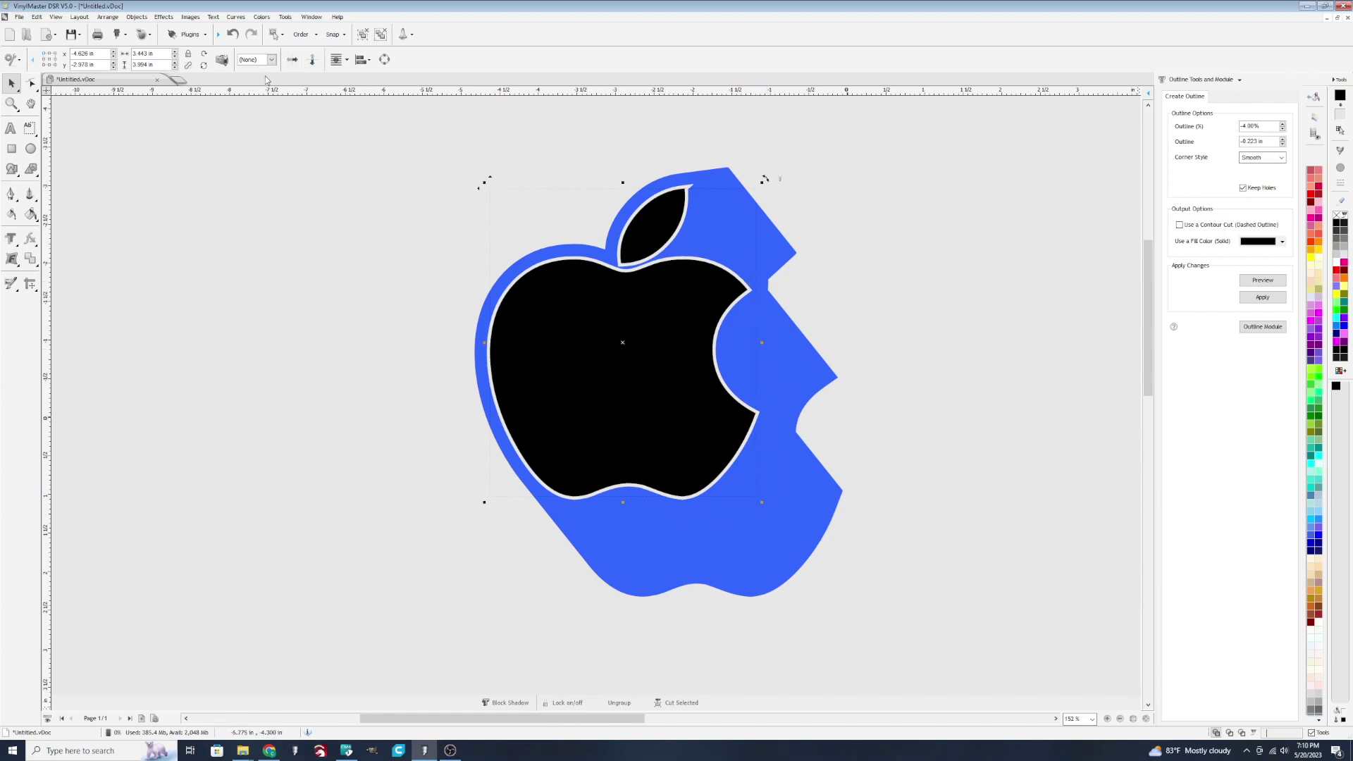
click(12, 240)
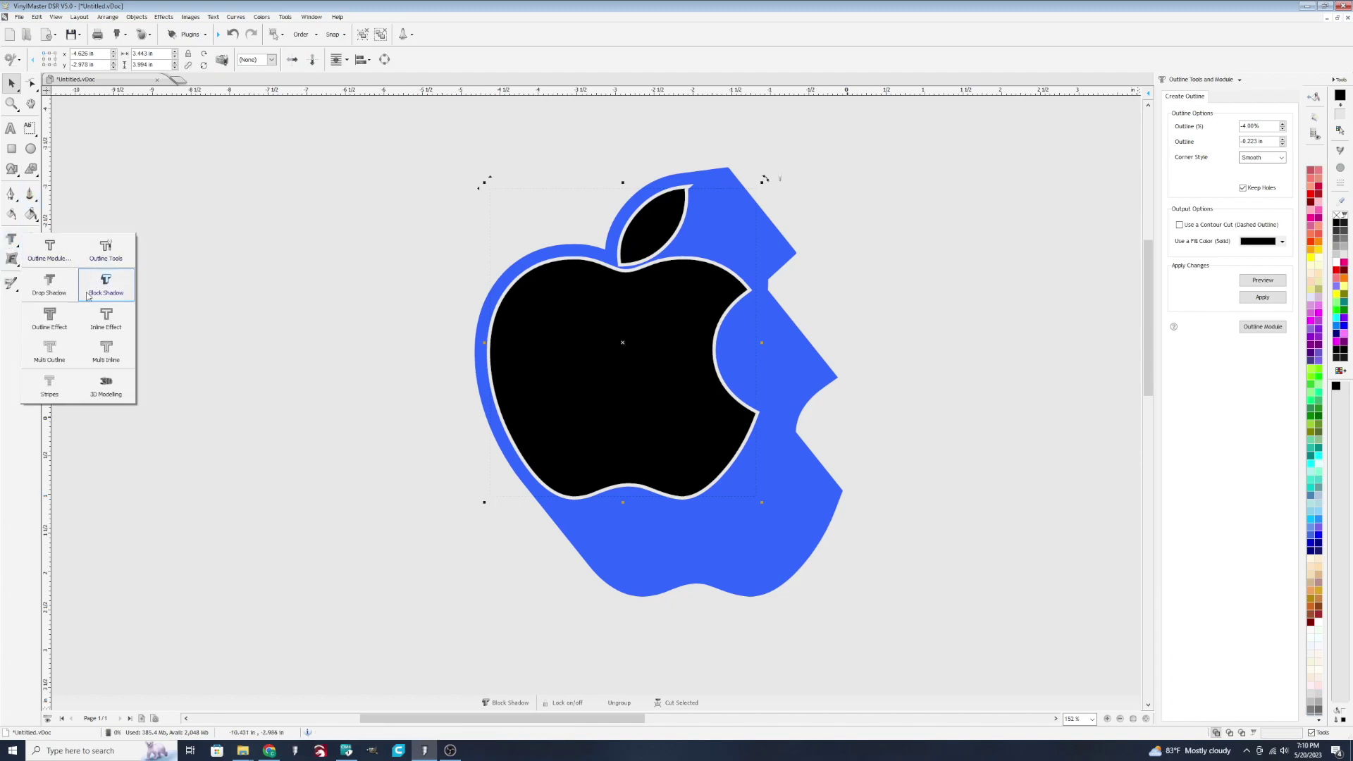
Reapply the block shadow and tune its offsets to about 20% and 25% down-right
click(106, 282)
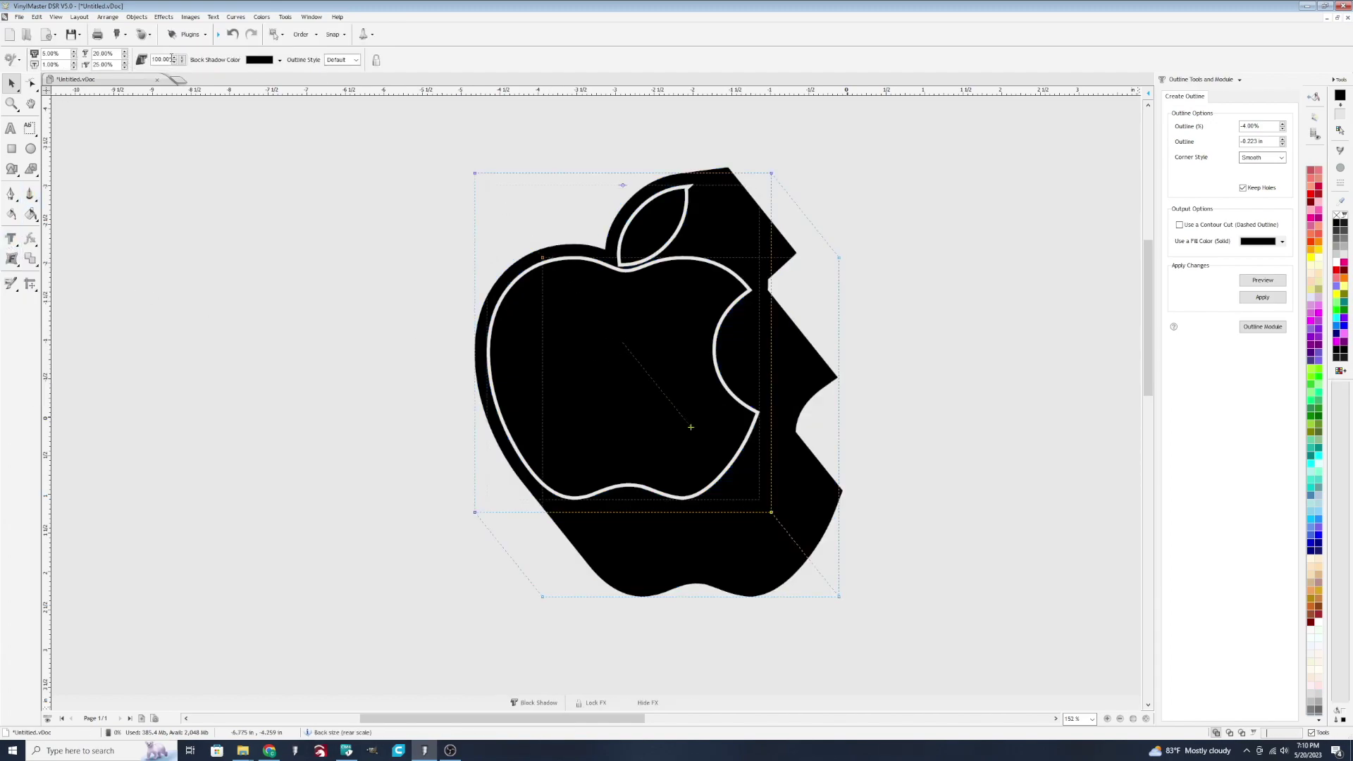
scroll(175, 63, down, 3)
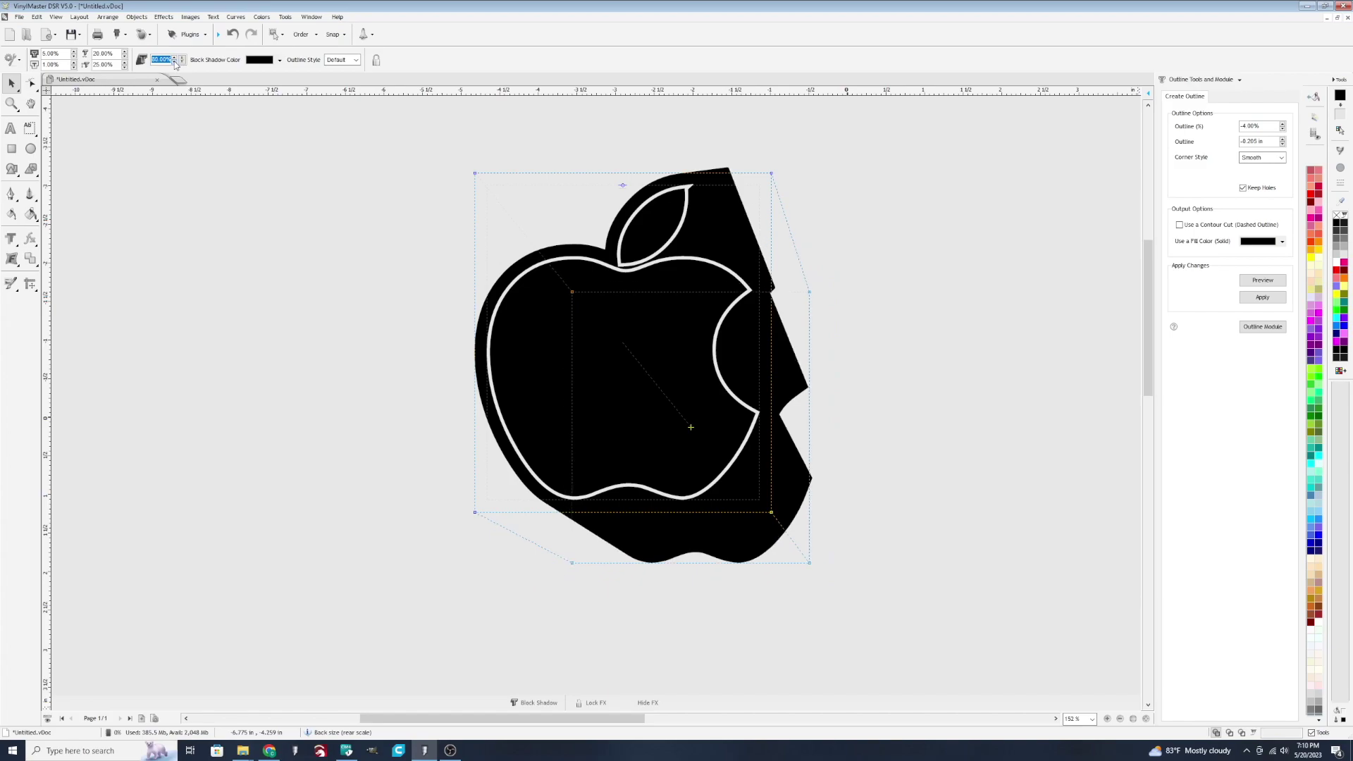
scroll(175, 61, up, 3)
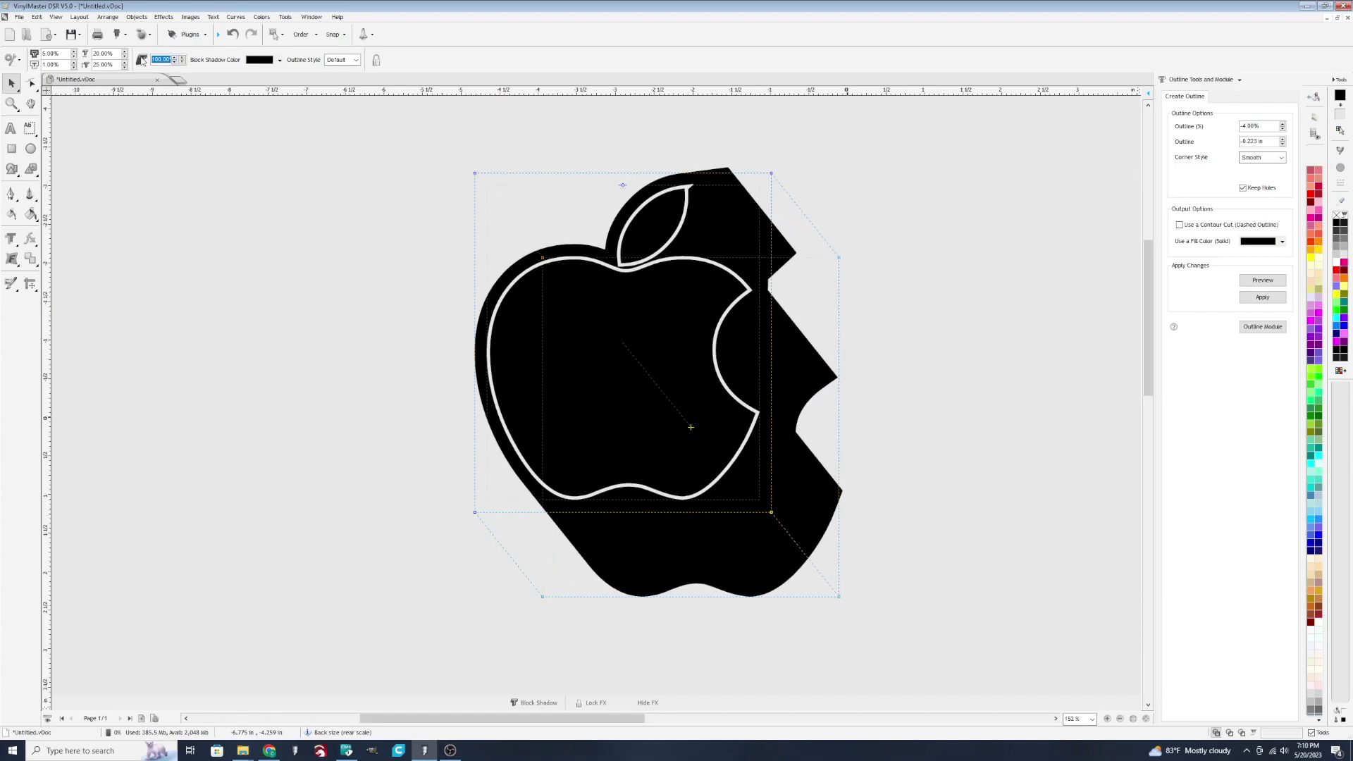
scroll(125, 68, down, 3)
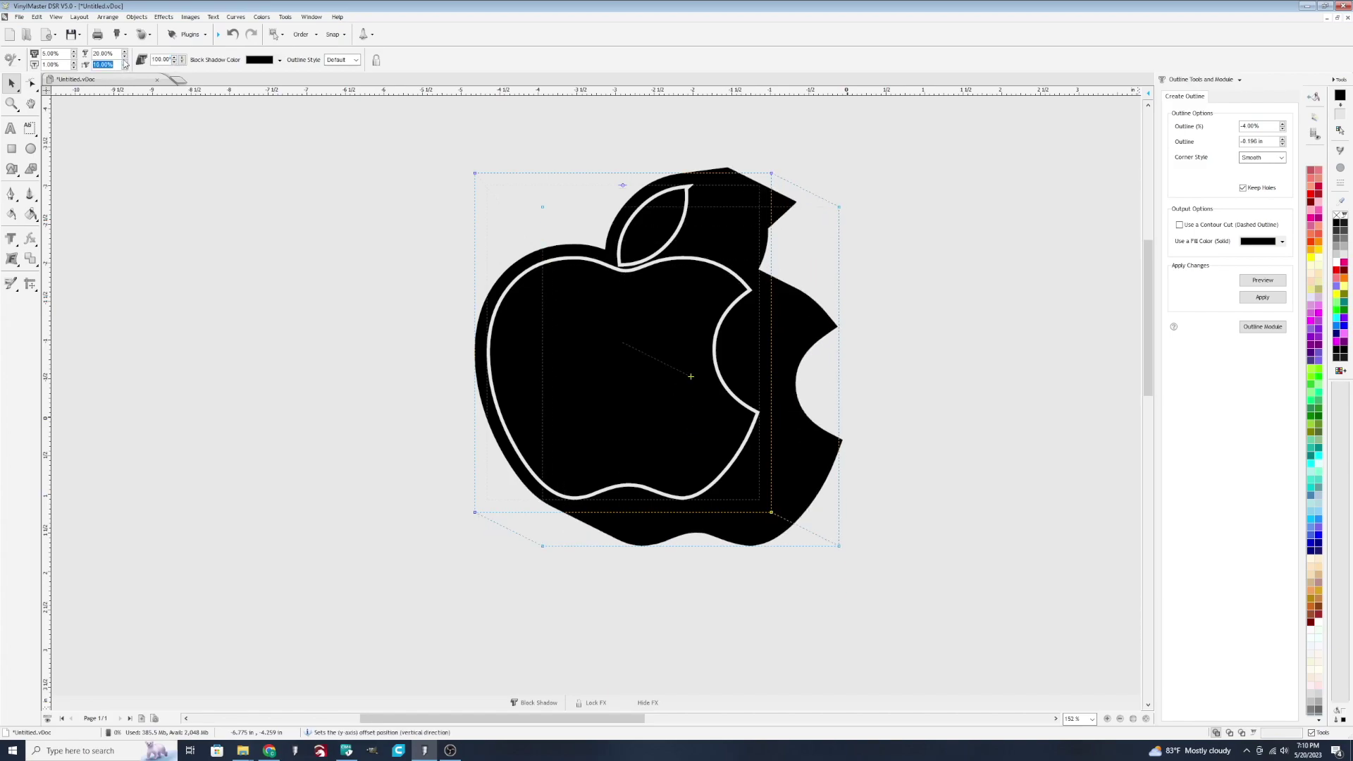
scroll(125, 61, down, 8)
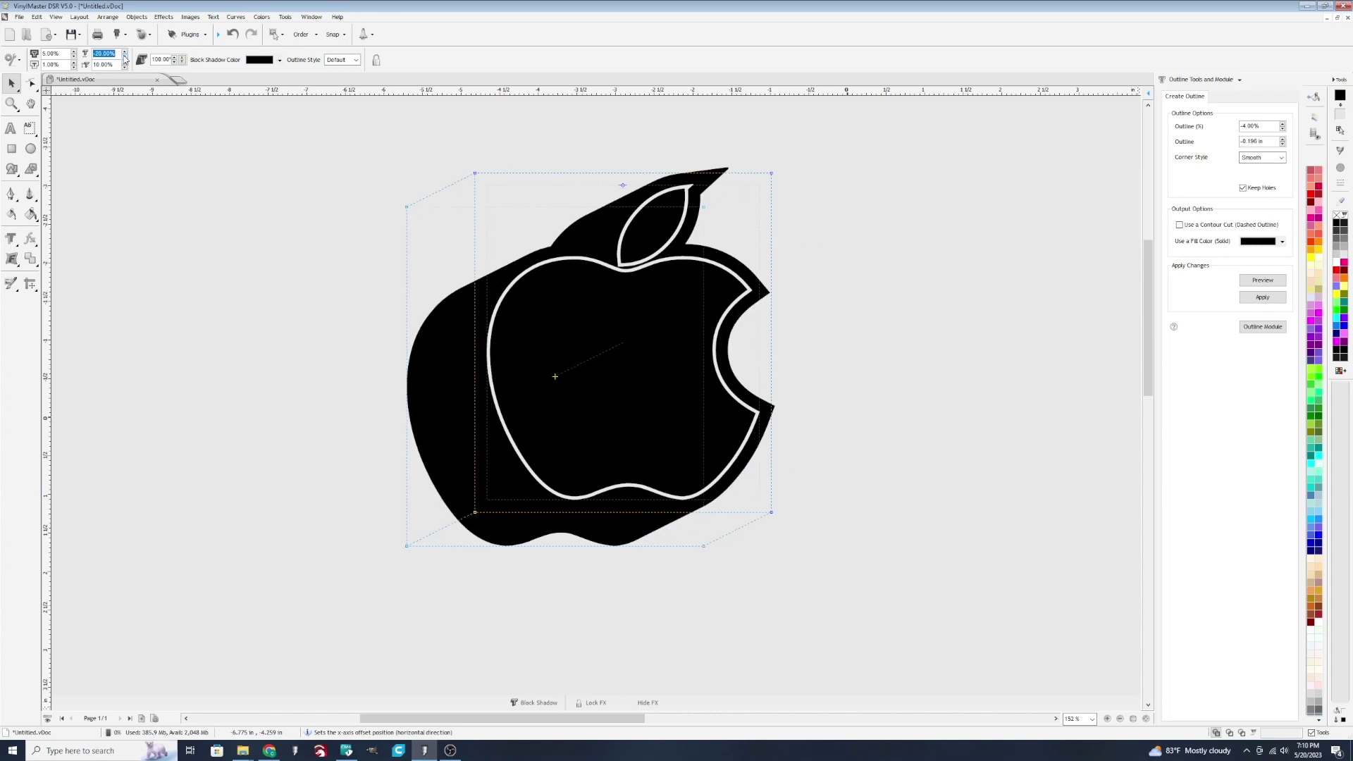
scroll(126, 68, up, 3)
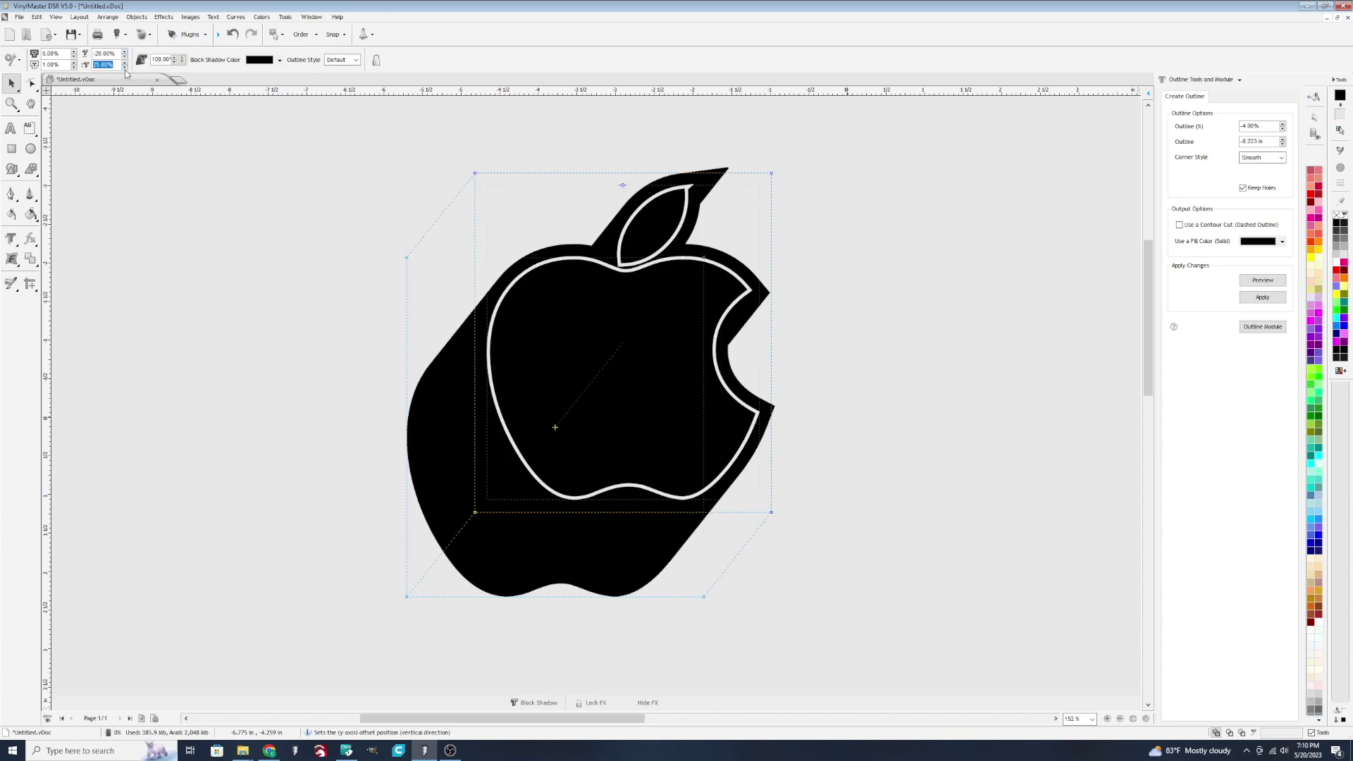
scroll(126, 69, down, 7)
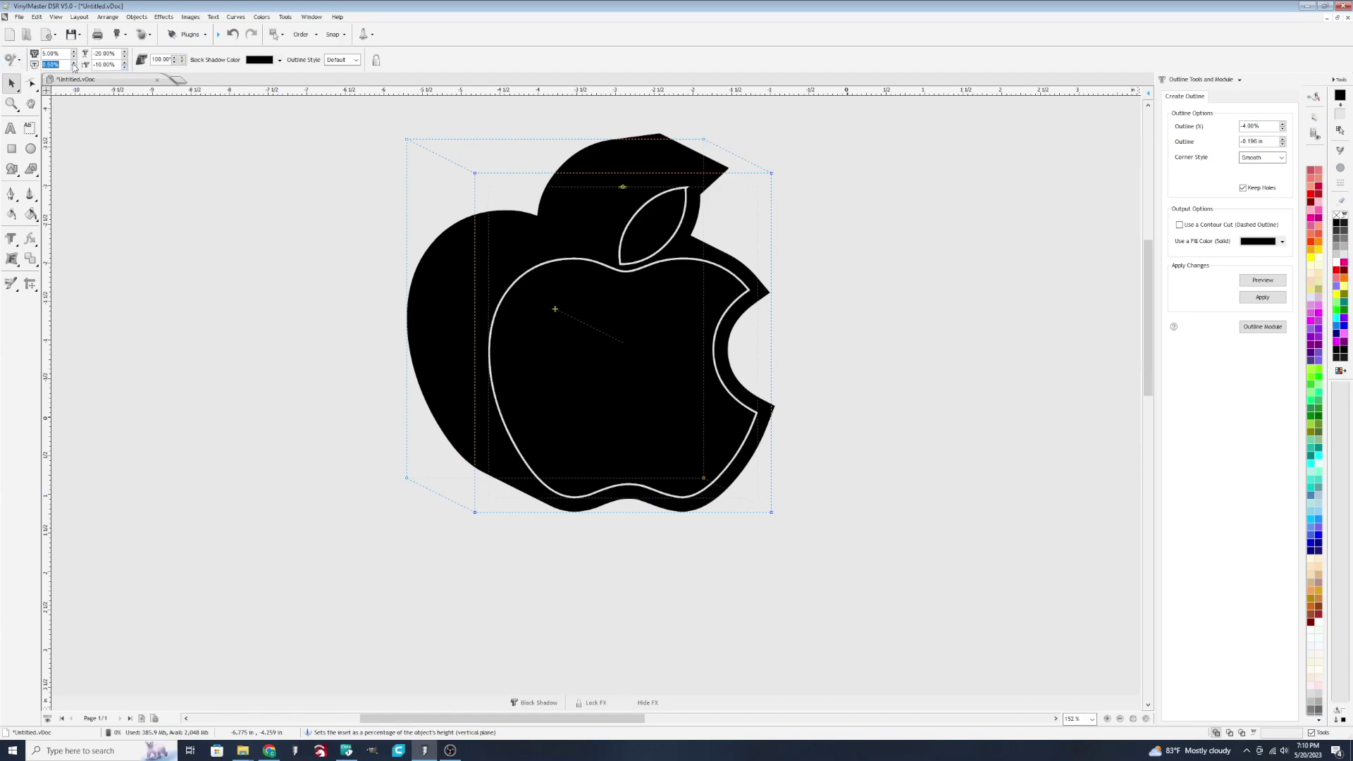
scroll(74, 66, up, 2)
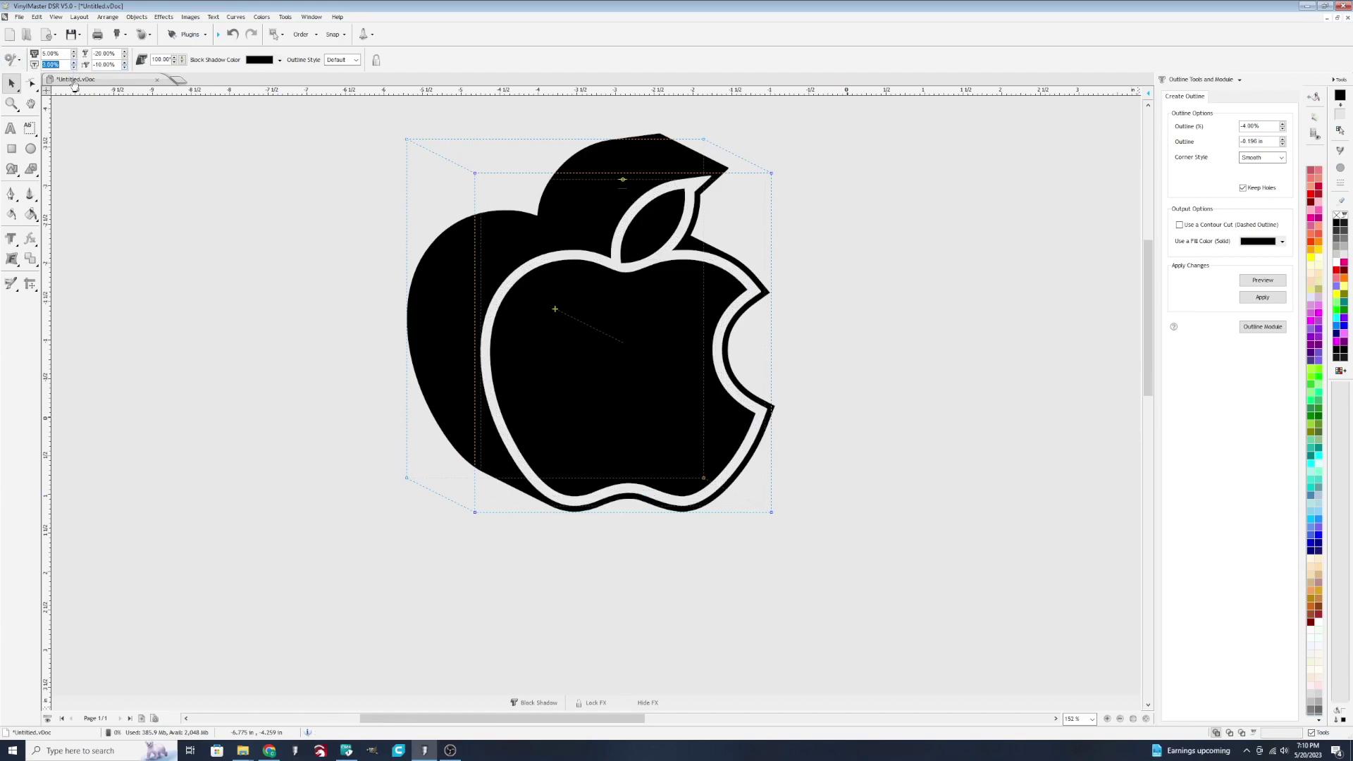
scroll(73, 59, down, 3)
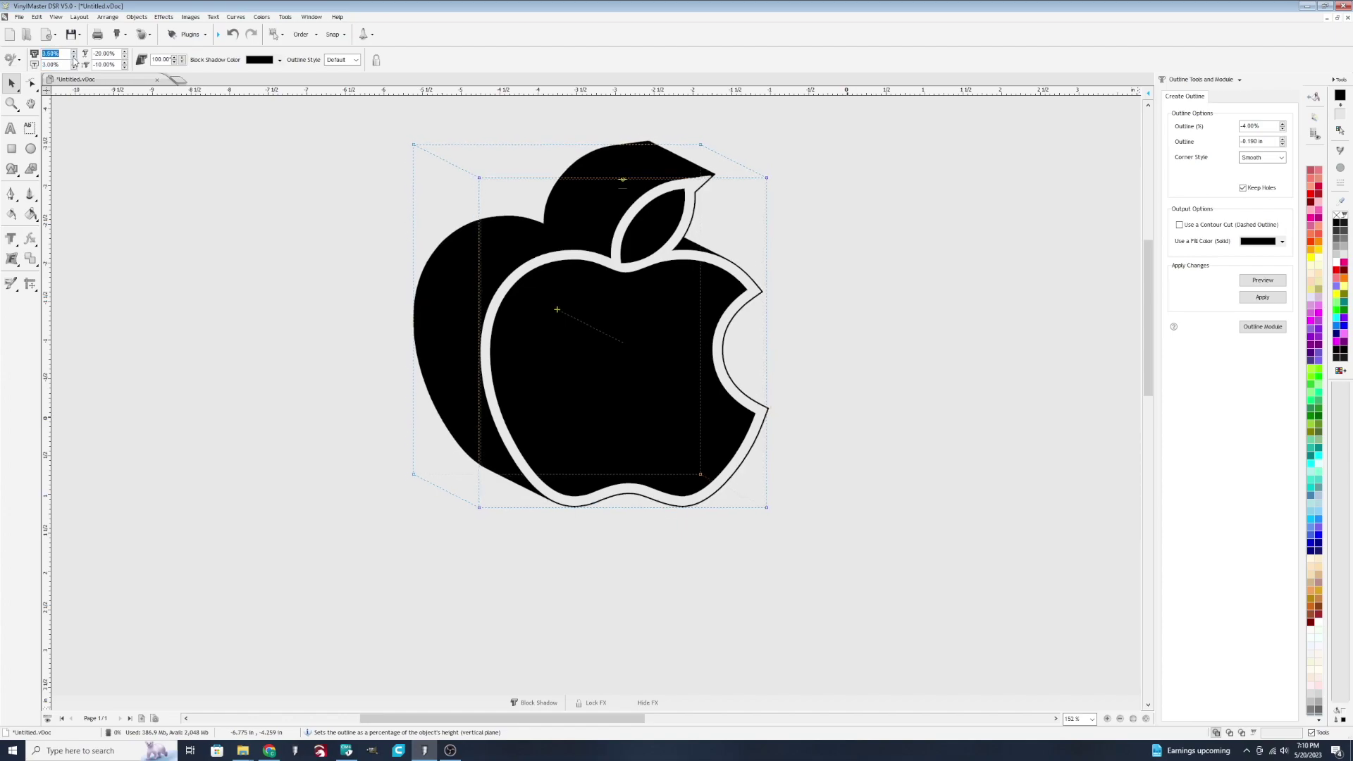
scroll(75, 58, up, 2)
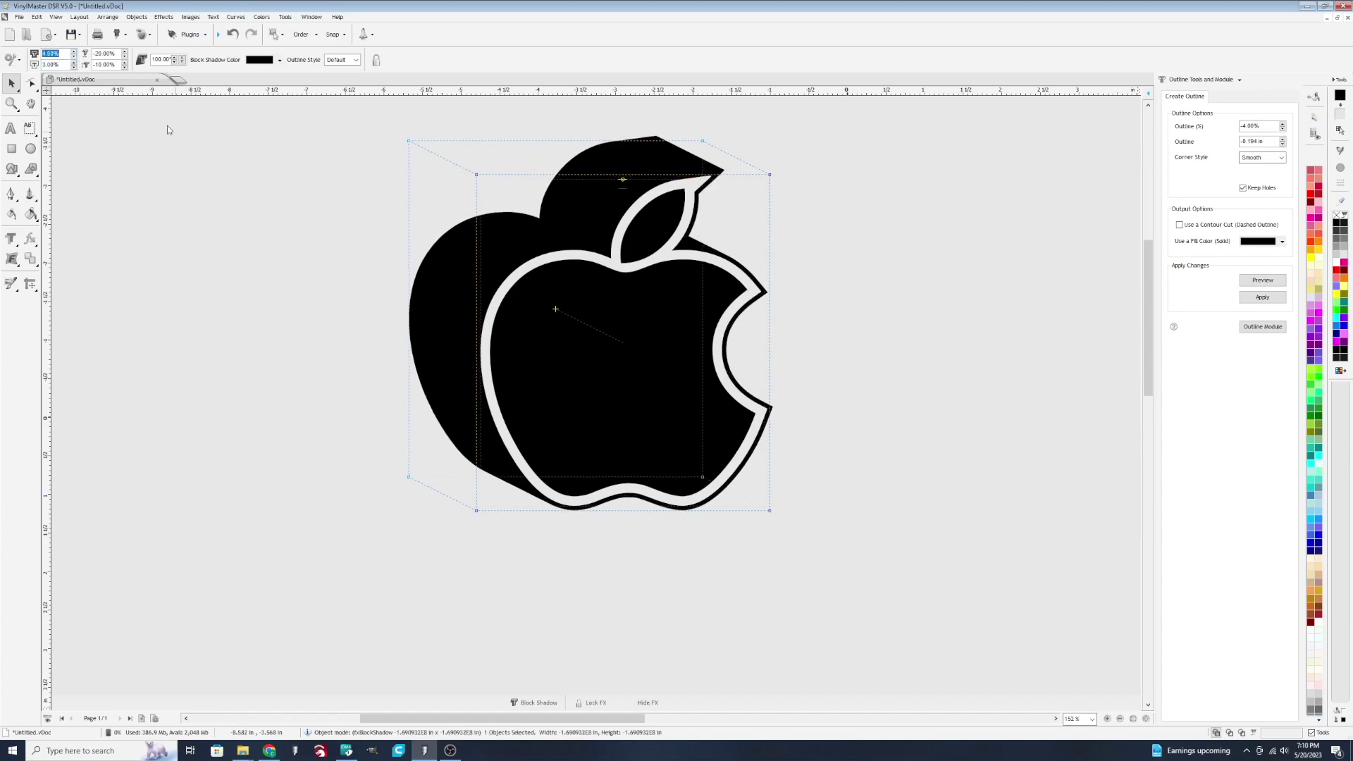
scroll(124, 66, down, 2)
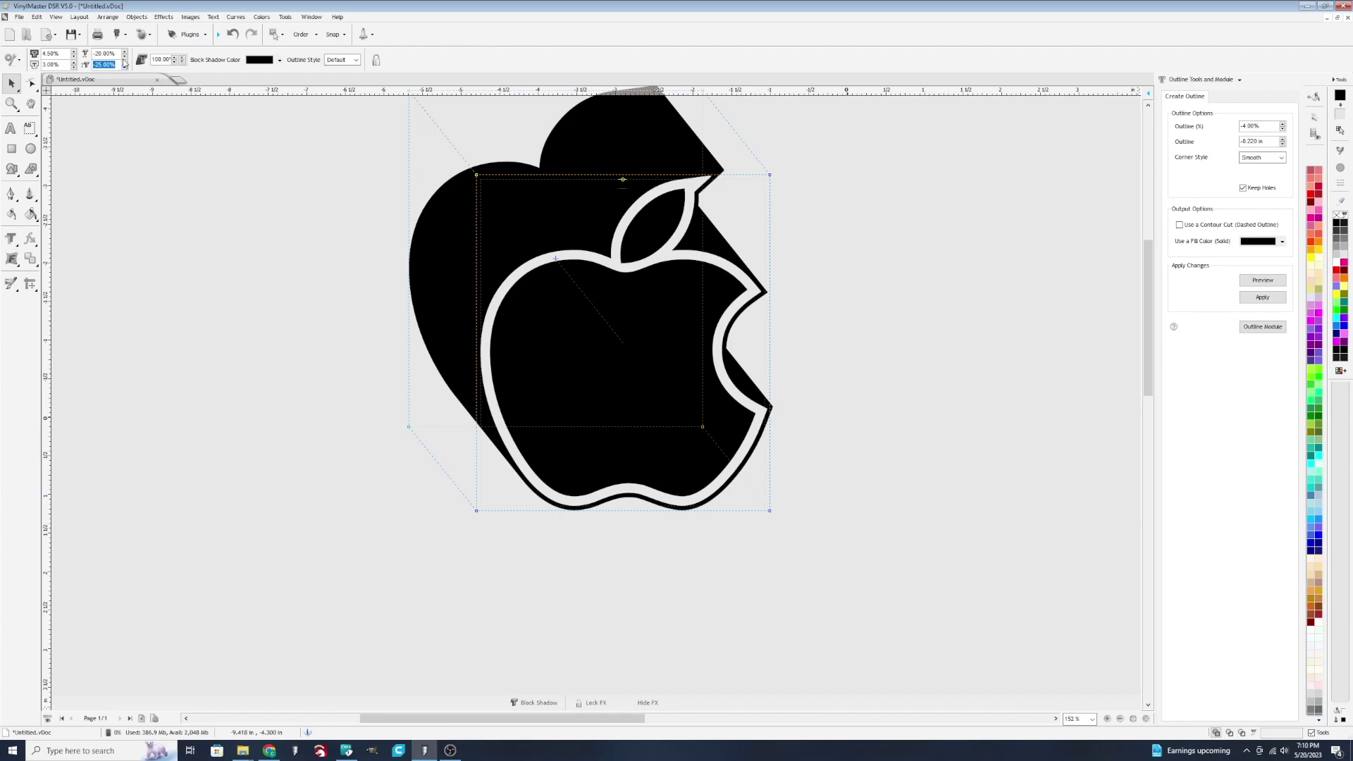
scroll(125, 65, up, 1)
click(202, 236)
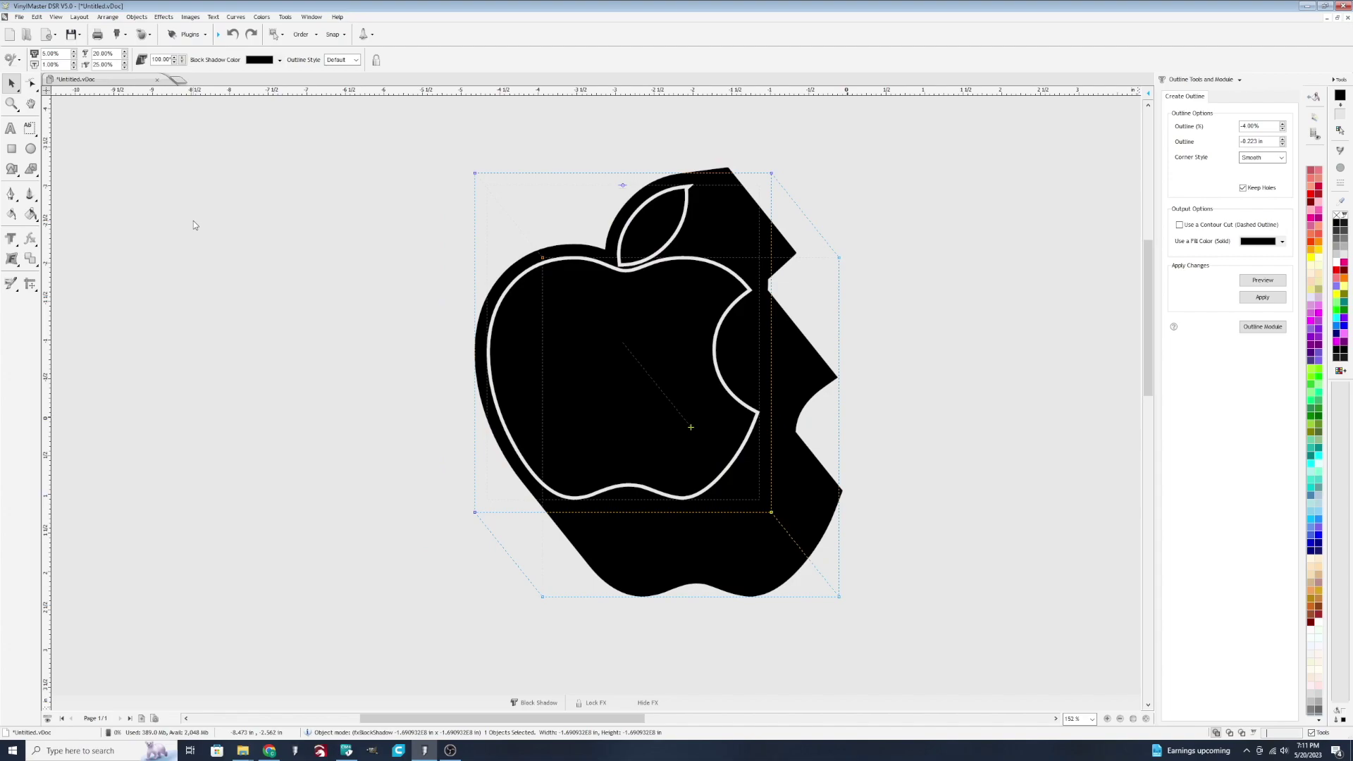
Apply the Outline Effect to the apple, trying 2.00% inset before settling on 3.50%
click(11, 239)
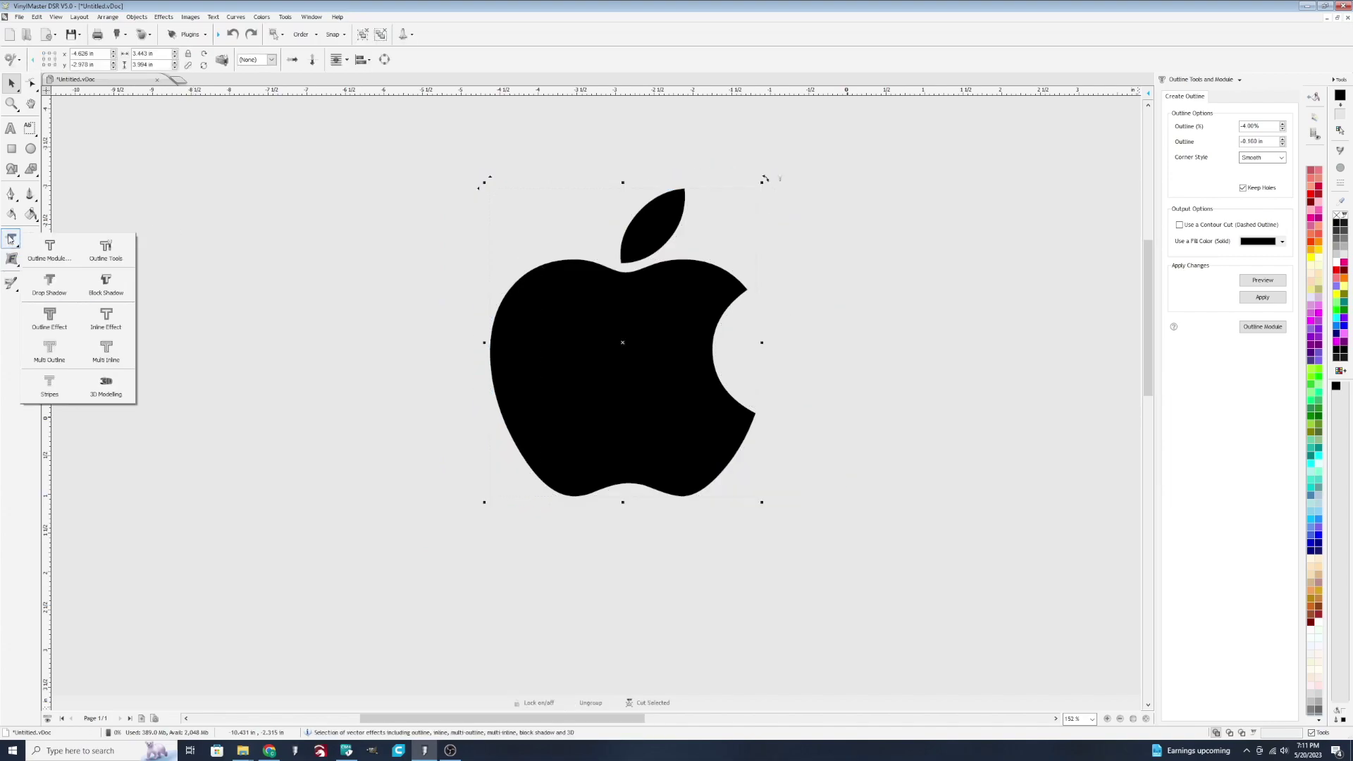
click(45, 328)
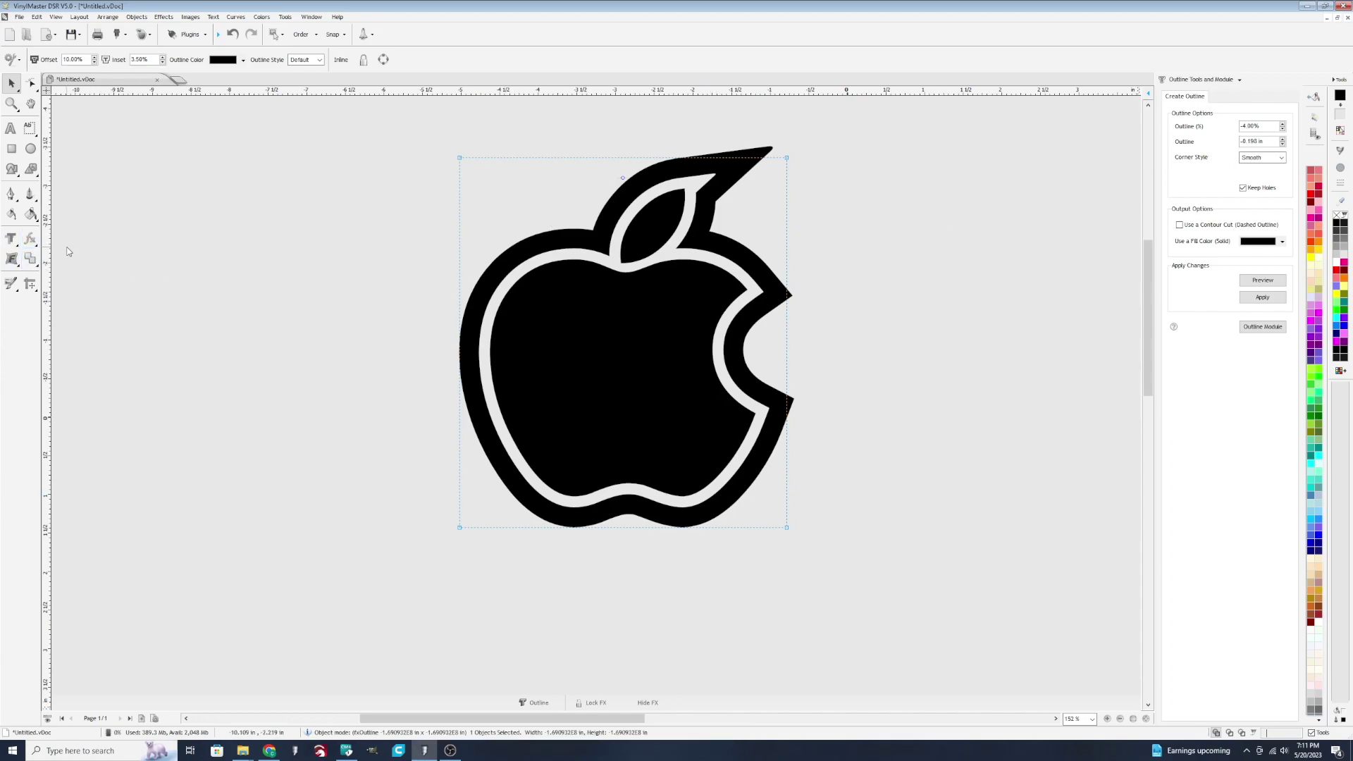
click(162, 62)
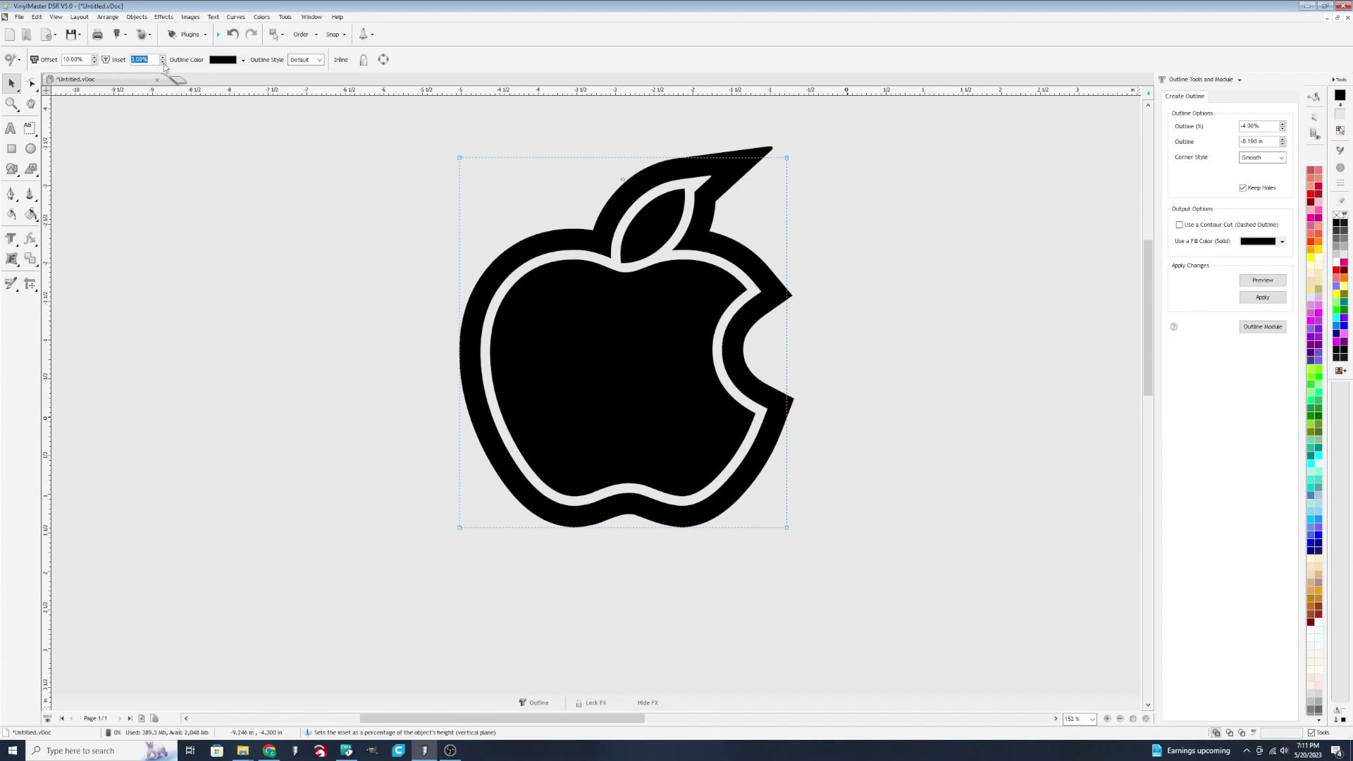
click(162, 57)
click(10, 239)
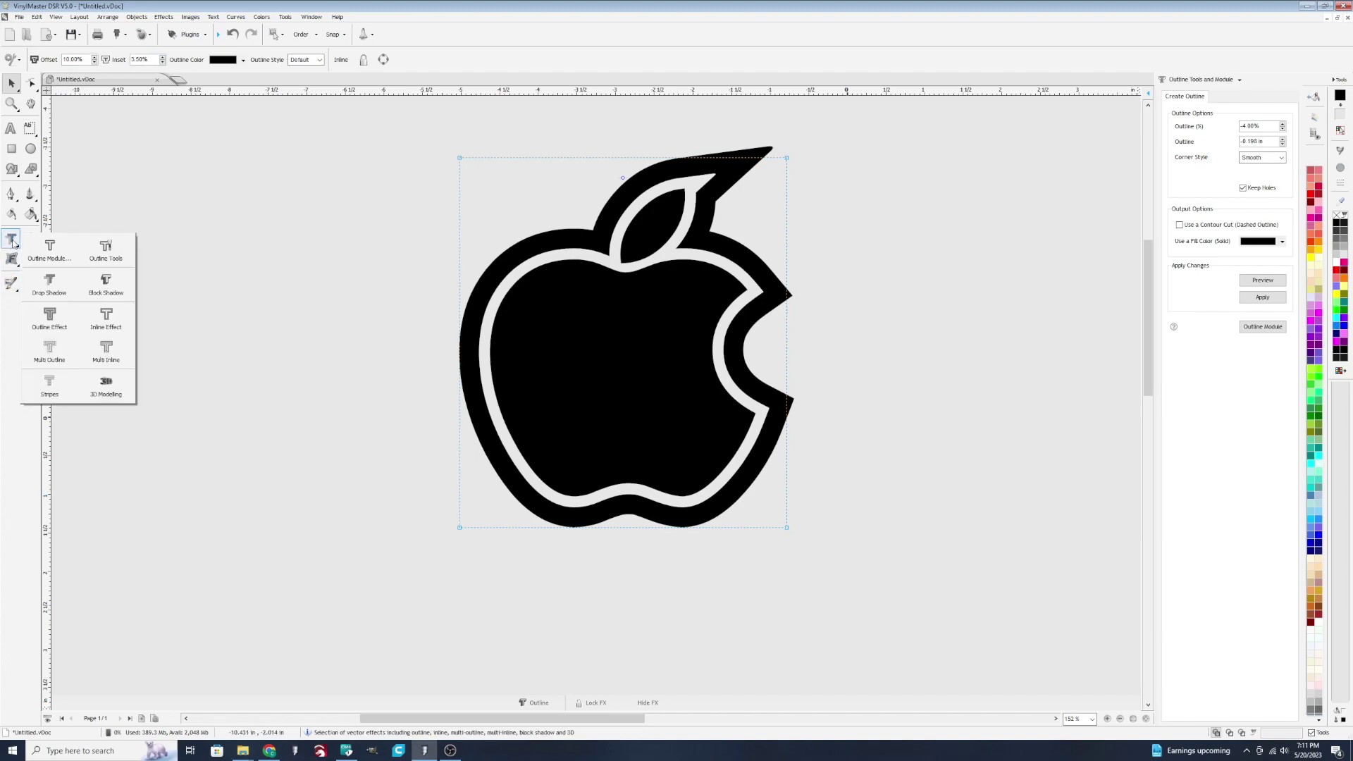
click(107, 321)
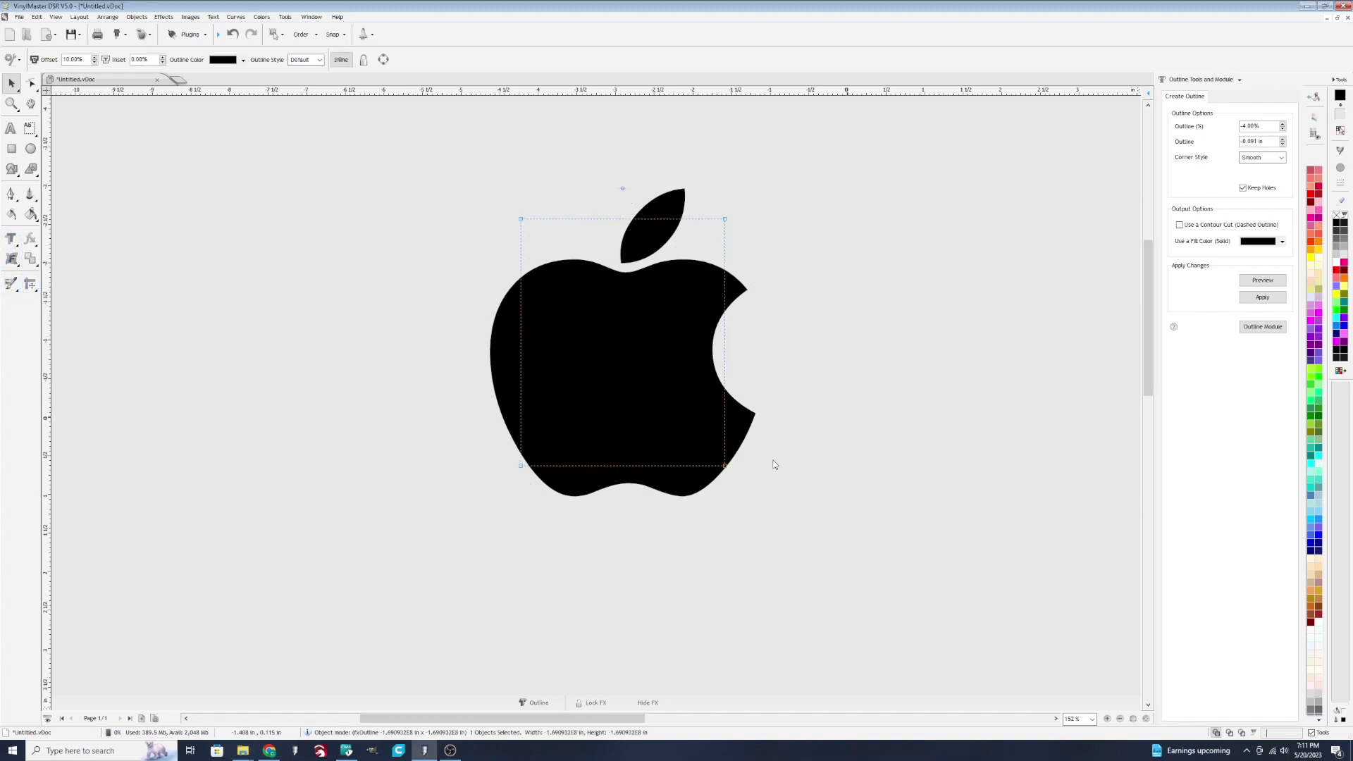
click(1230, 732)
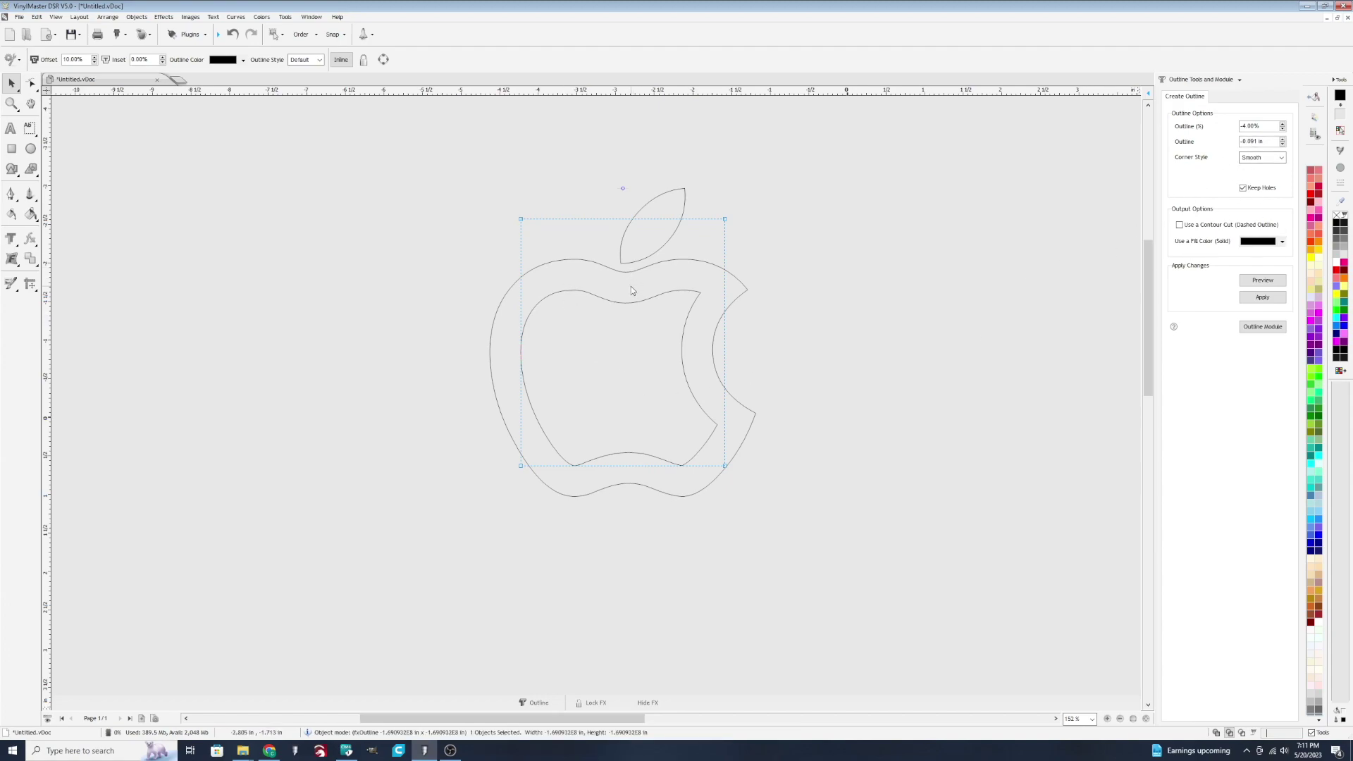
click(1217, 732)
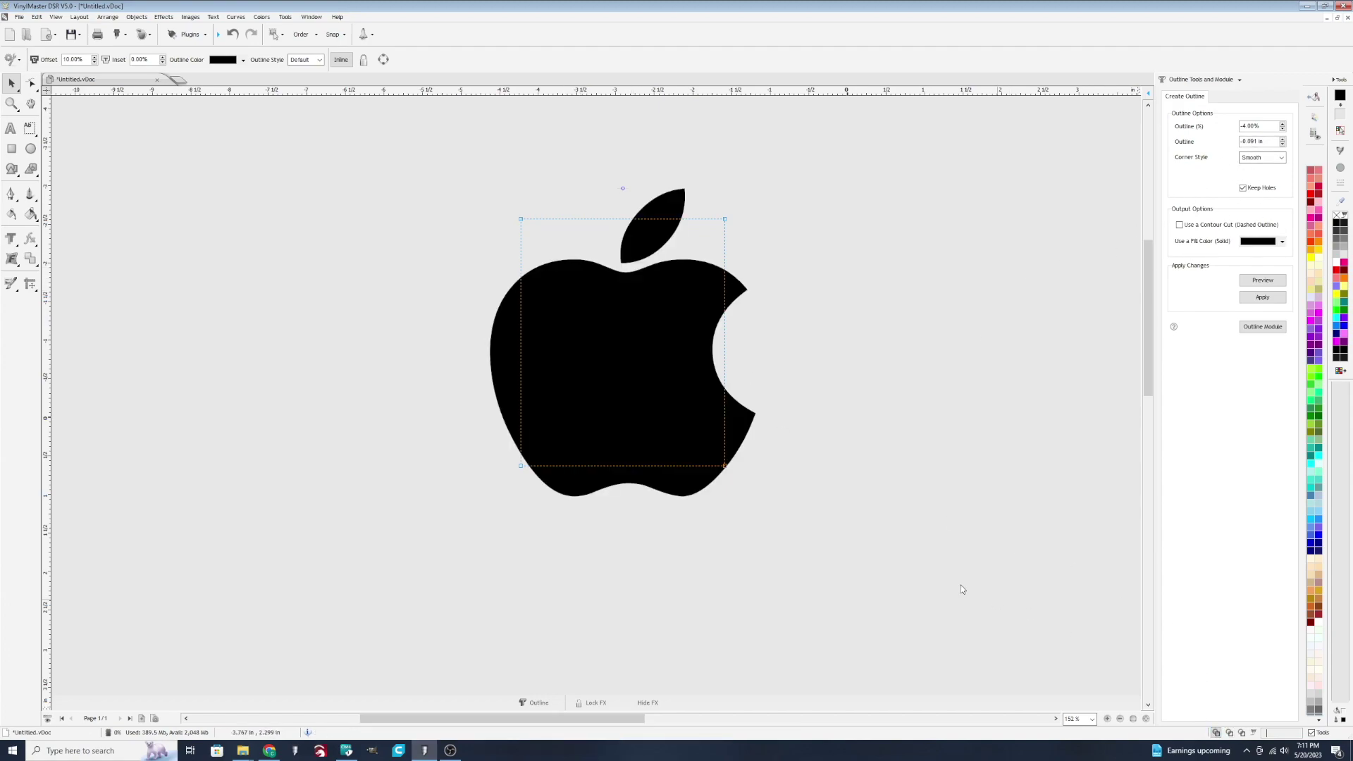
Add a blue Multi Outline, try Multi Inline, and check the rings in wireframe view
click(13, 241)
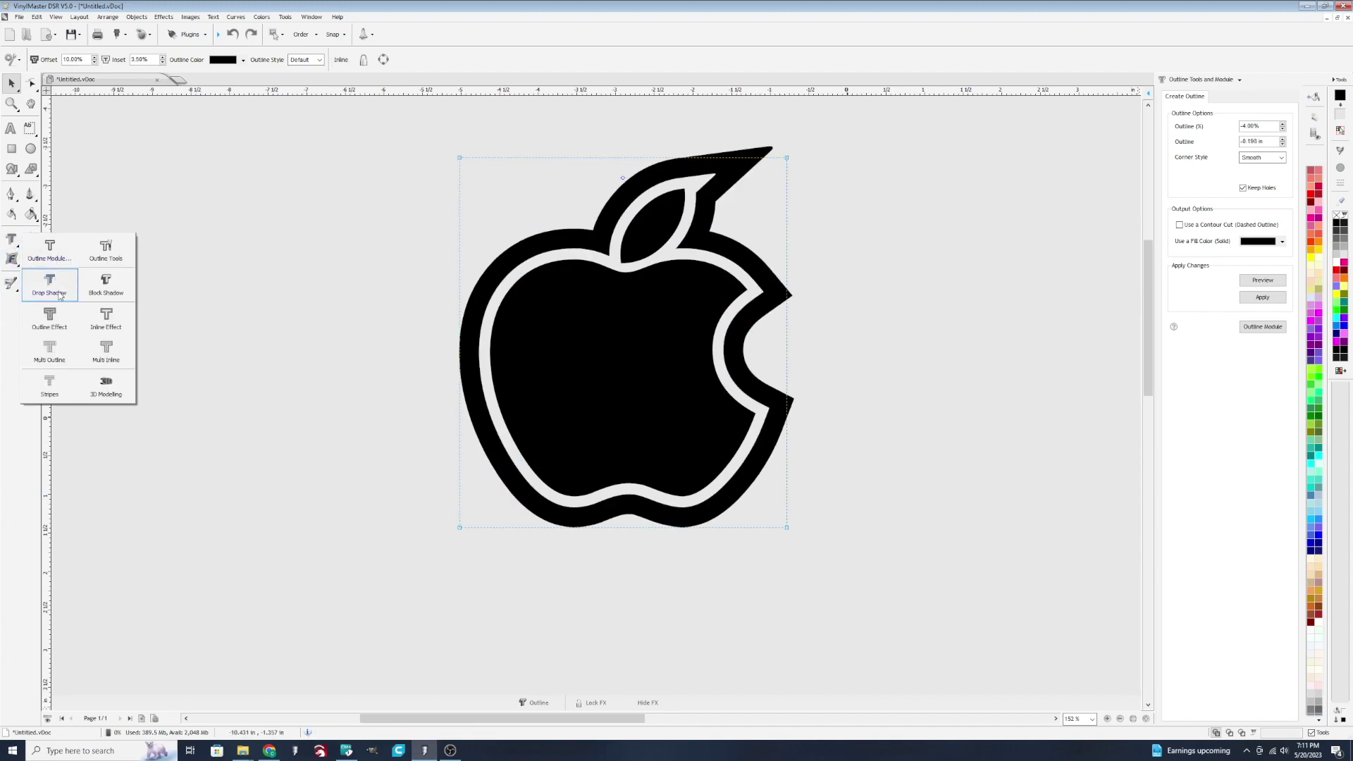
click(55, 352)
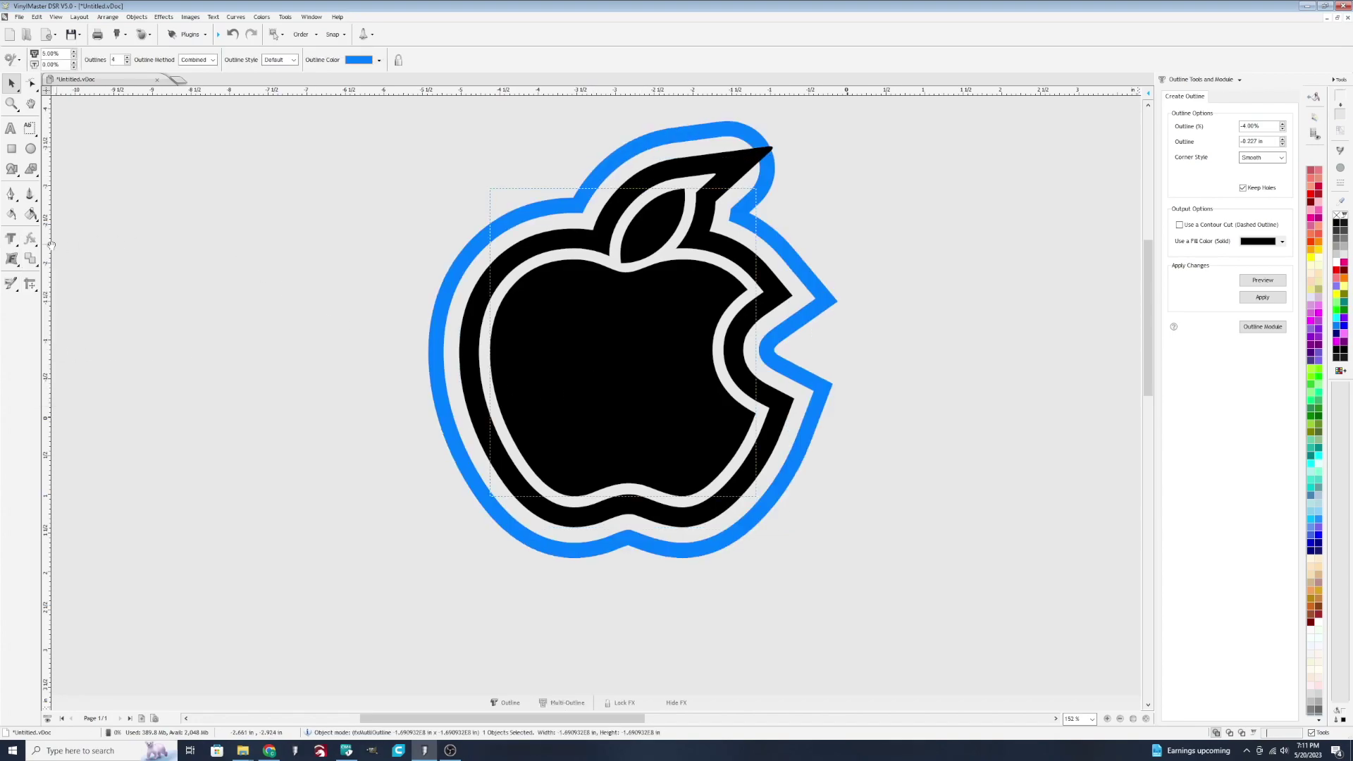
click(12, 259)
click(43, 278)
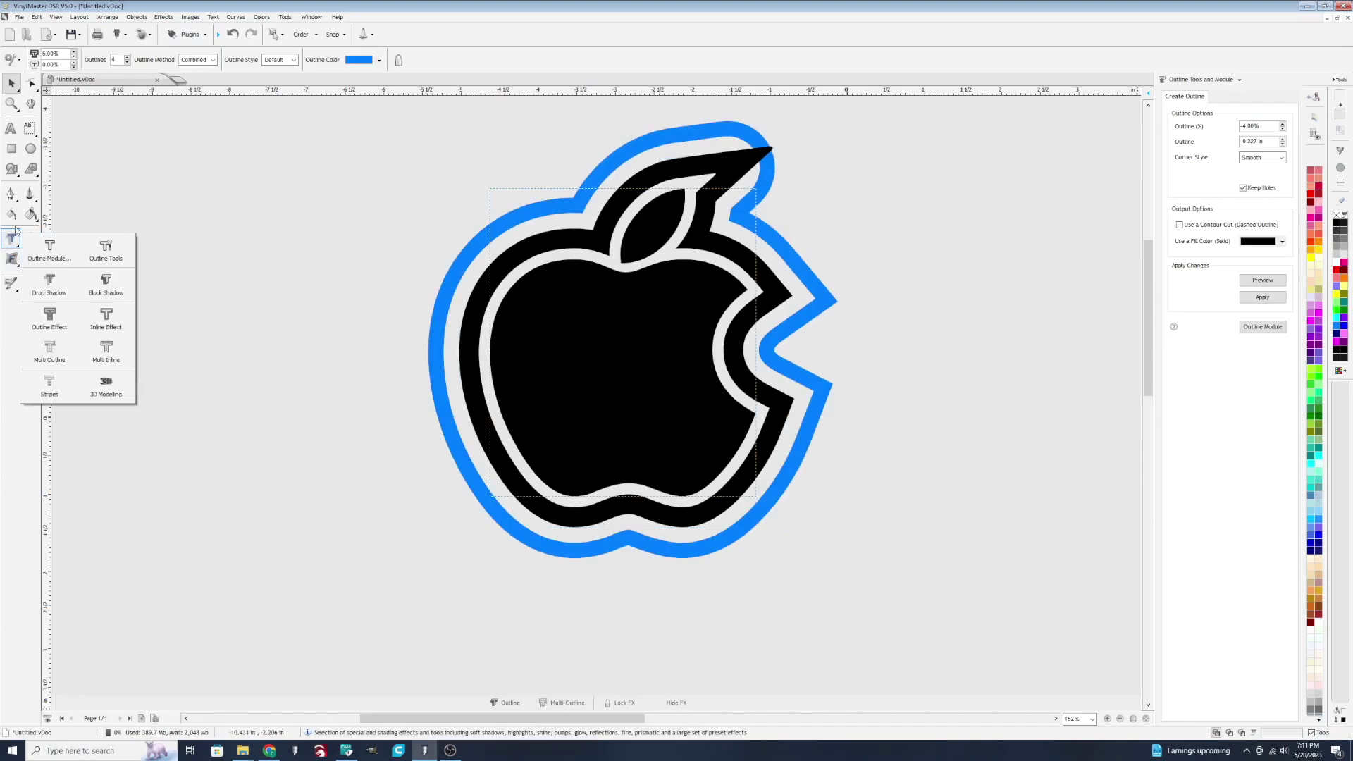
click(108, 346)
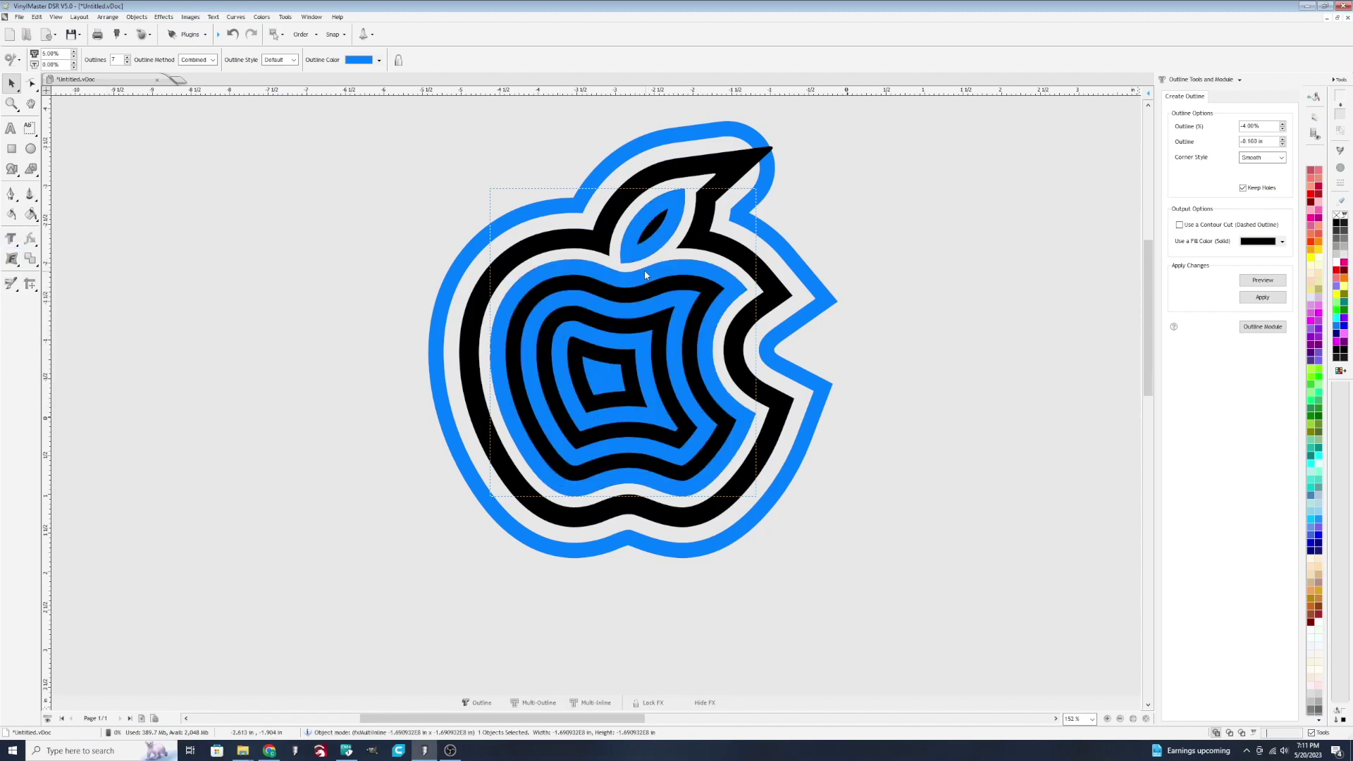
click(1229, 732)
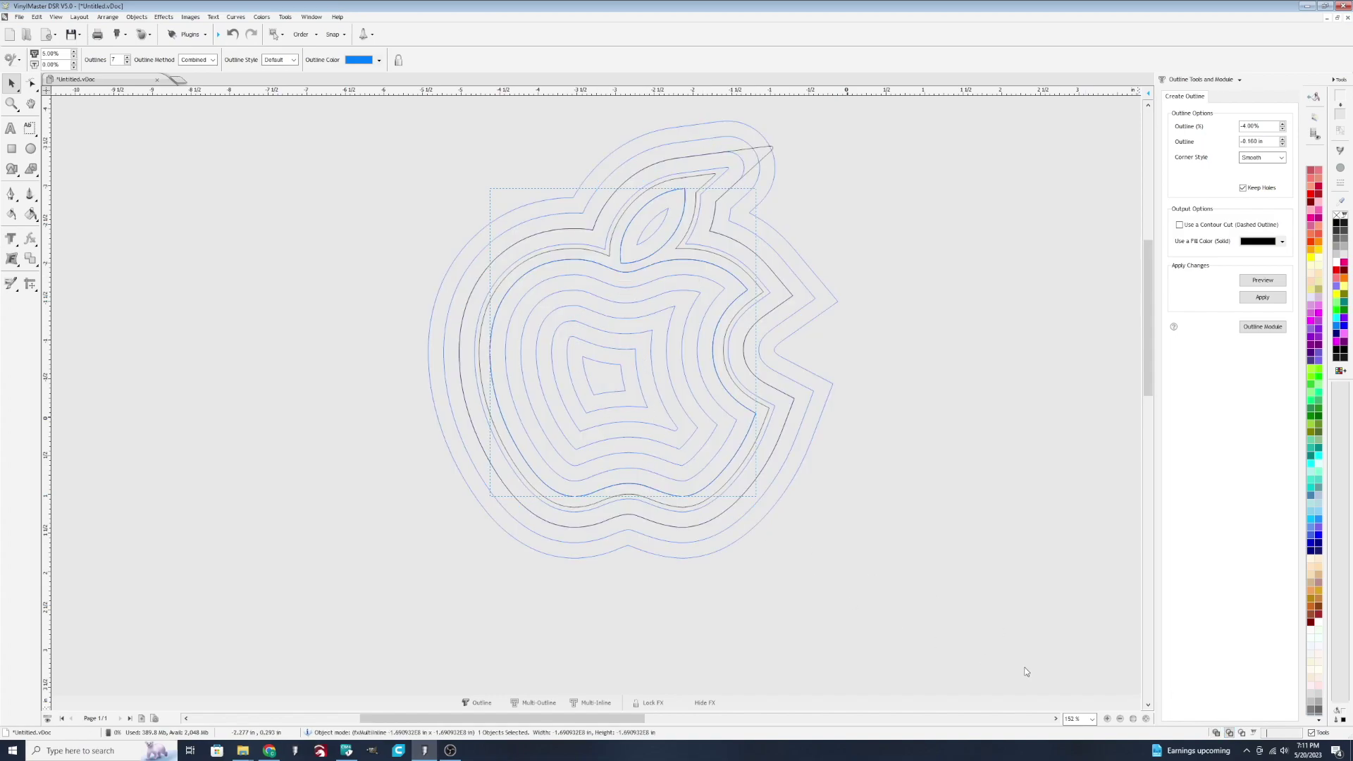
click(1217, 732)
Undo the outline effects and apply horizontal stripes, 9 stripes with adjusted width
key(ctrl+z)
key(ctrl+z)
key(ctrl+z)
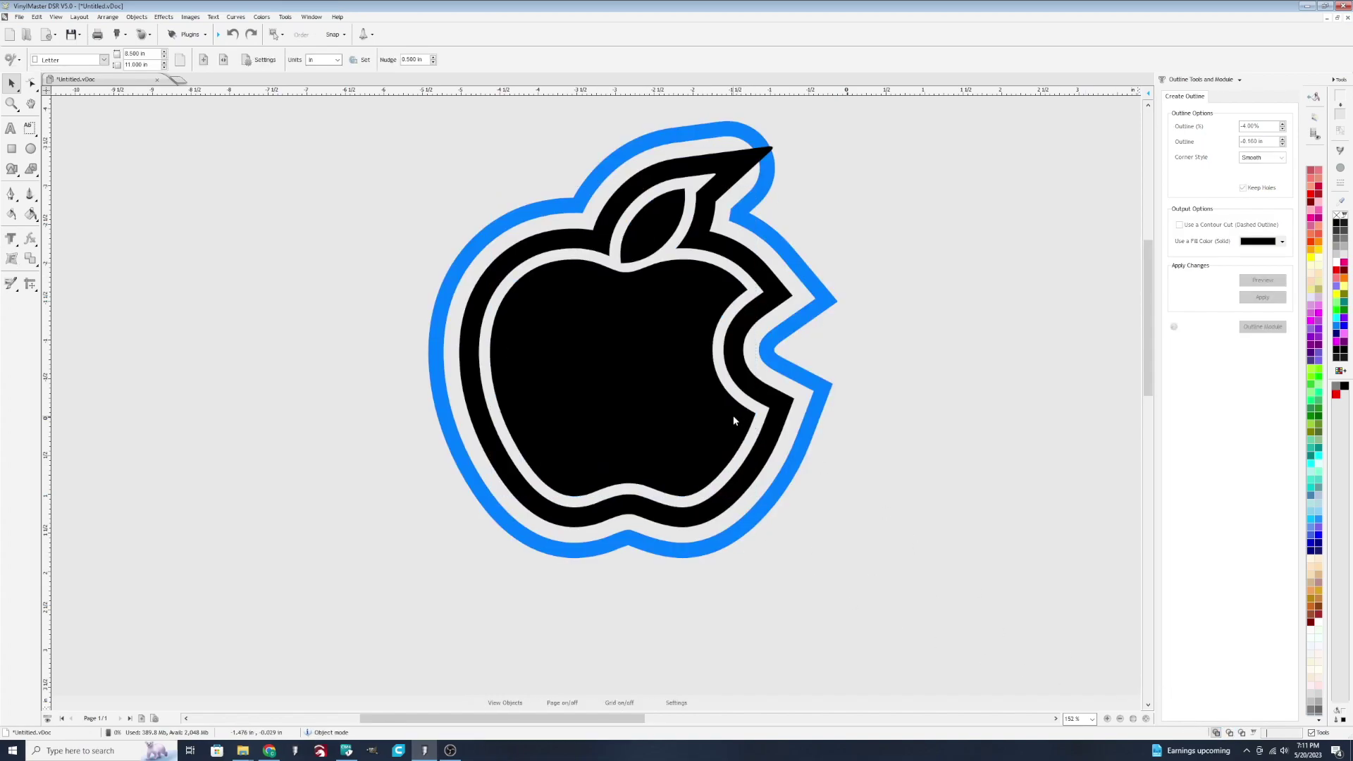
key(ctrl+z)
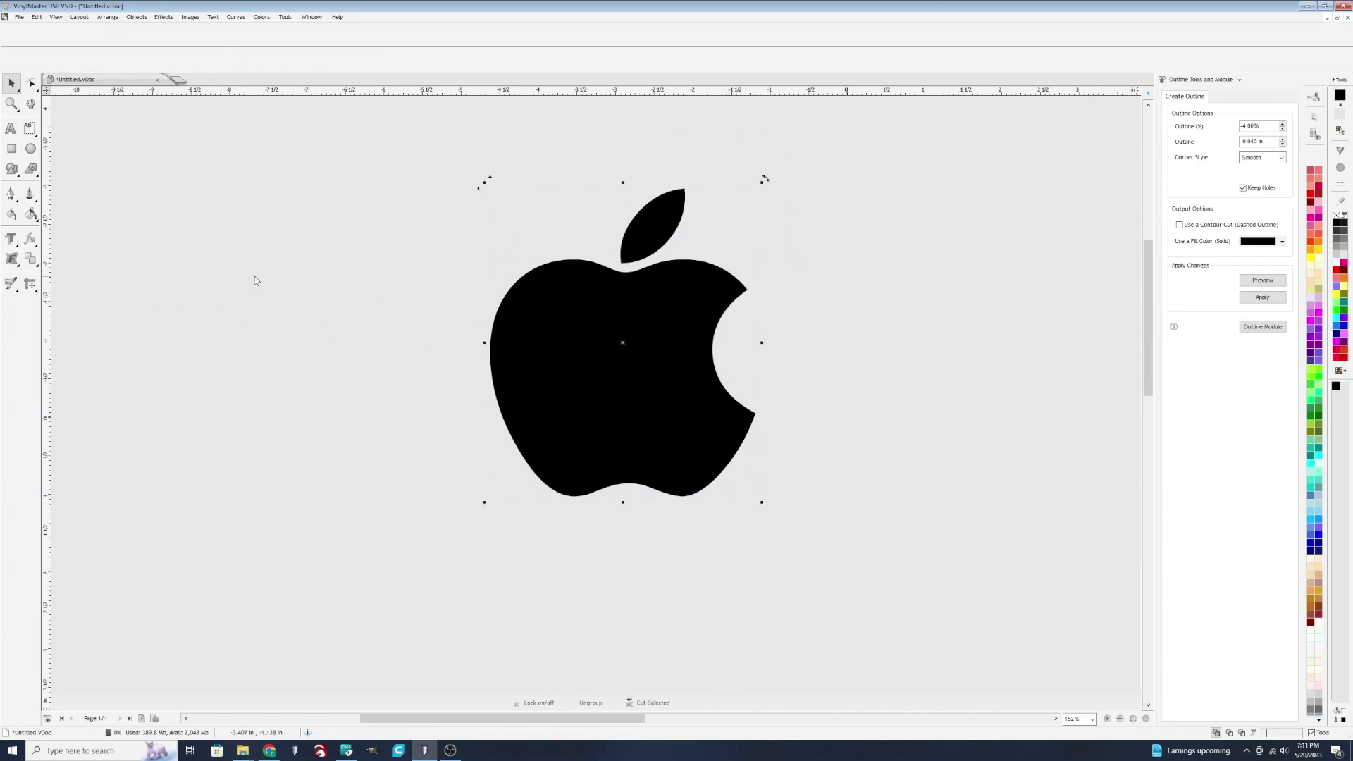
click(16, 239)
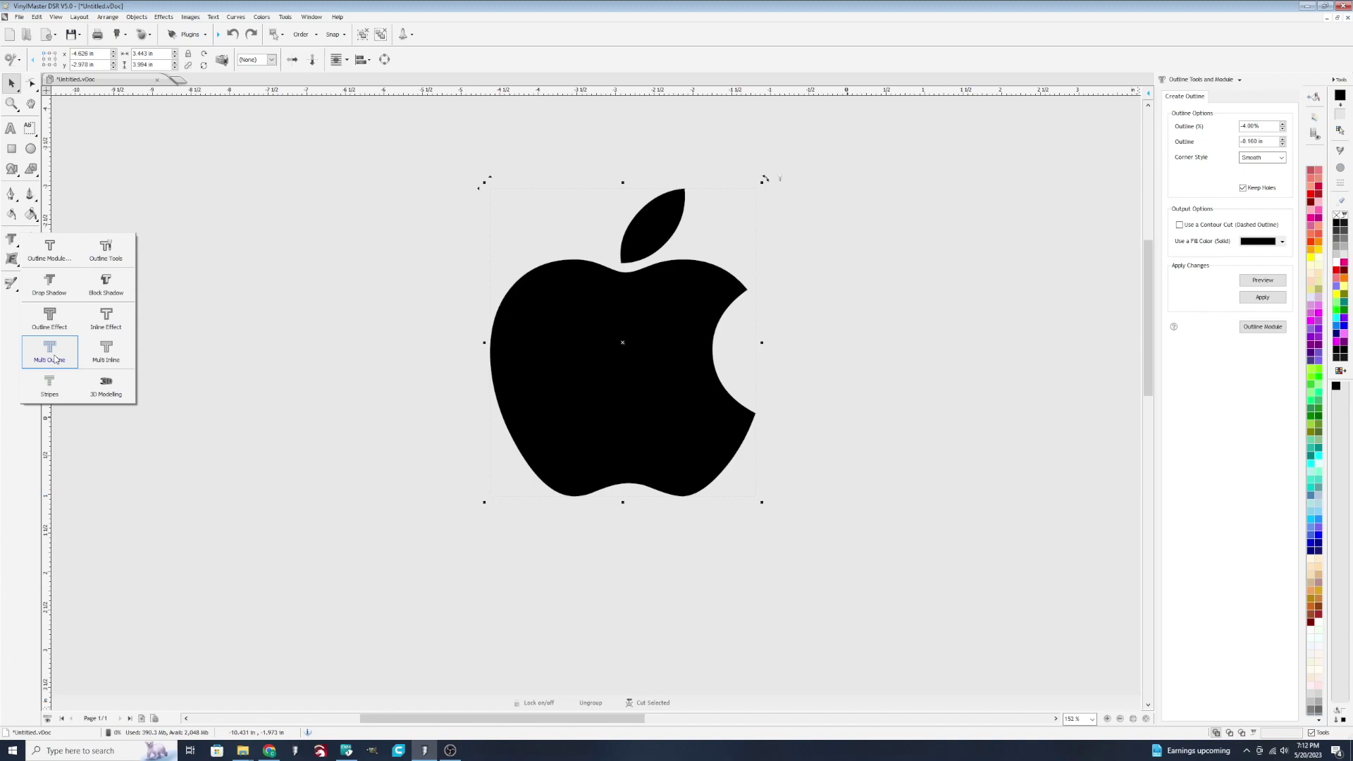
click(49, 384)
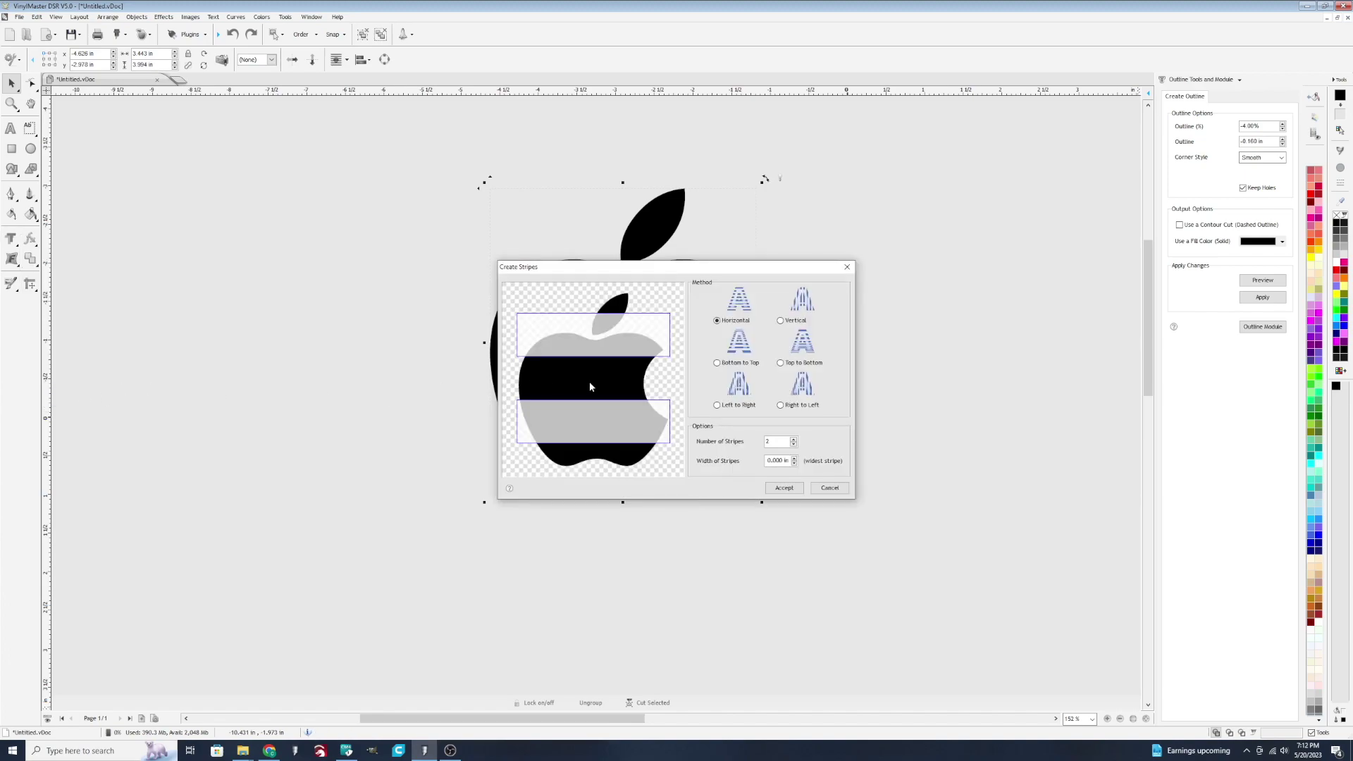
click(793, 439)
click(794, 439)
click(793, 439)
click(793, 439)
click(793, 439)
click(794, 439)
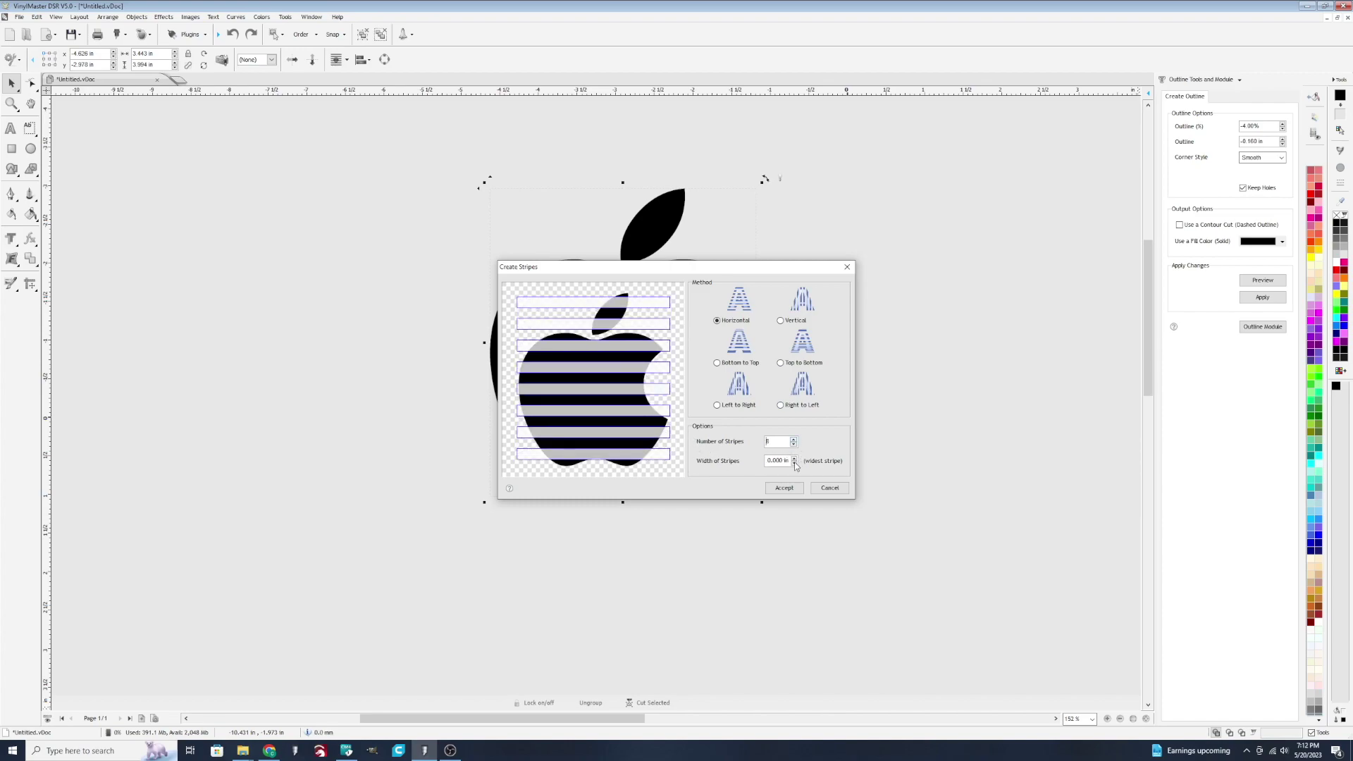
click(794, 458)
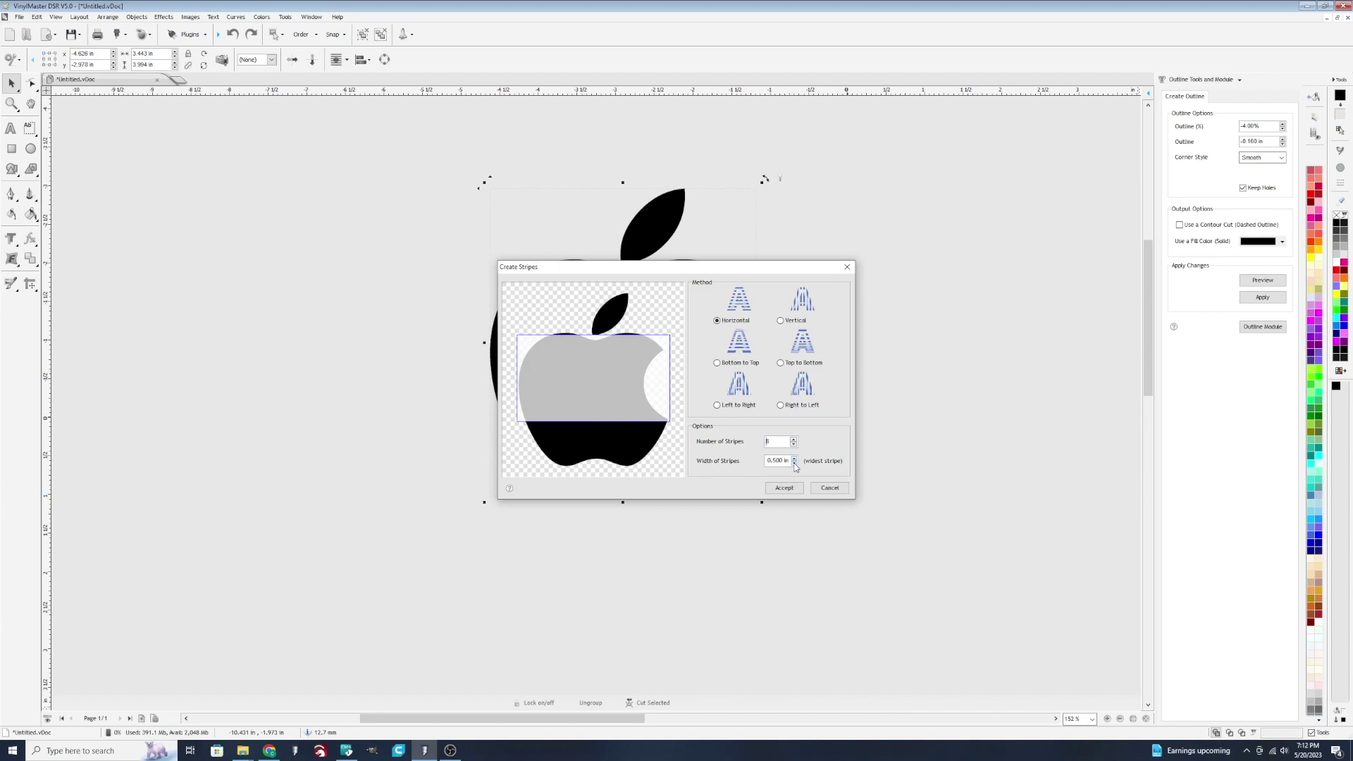
click(794, 462)
click(795, 463)
click(795, 463)
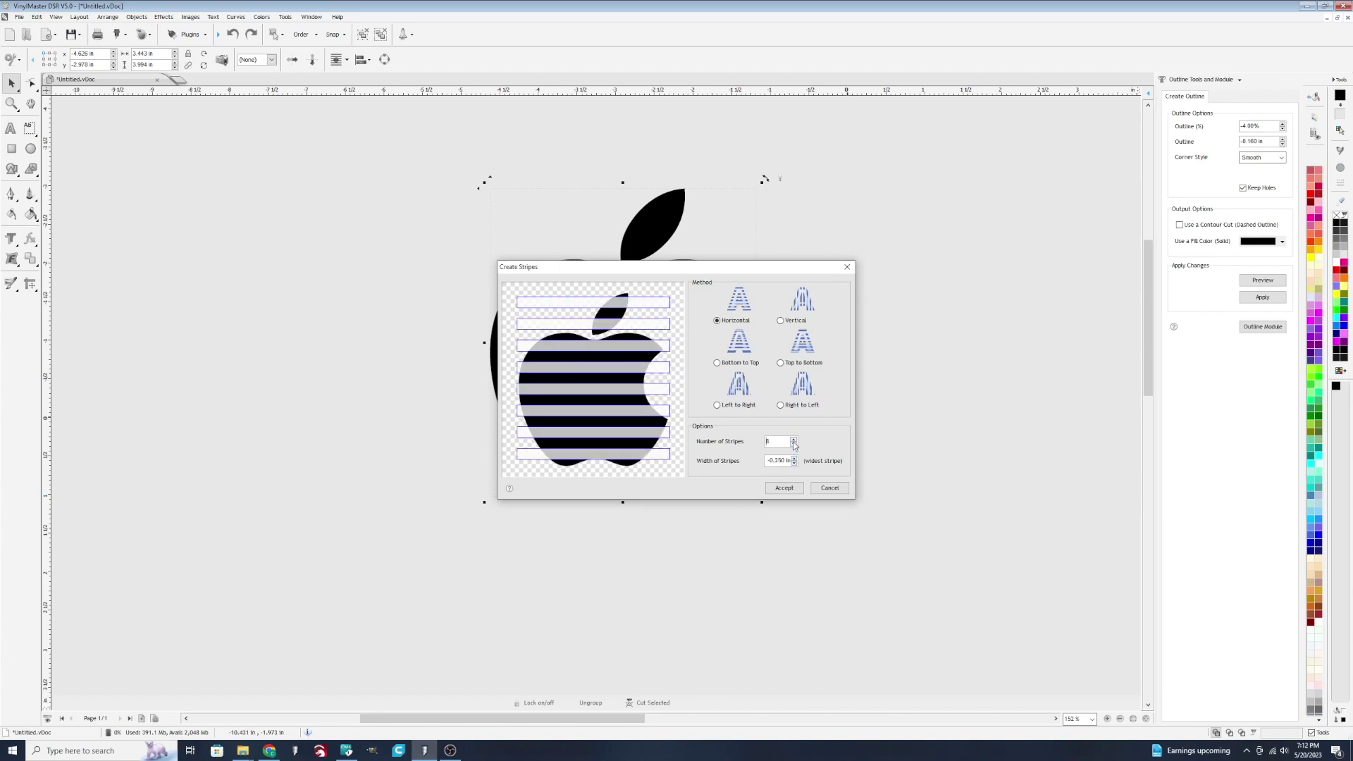
click(794, 439)
click(784, 488)
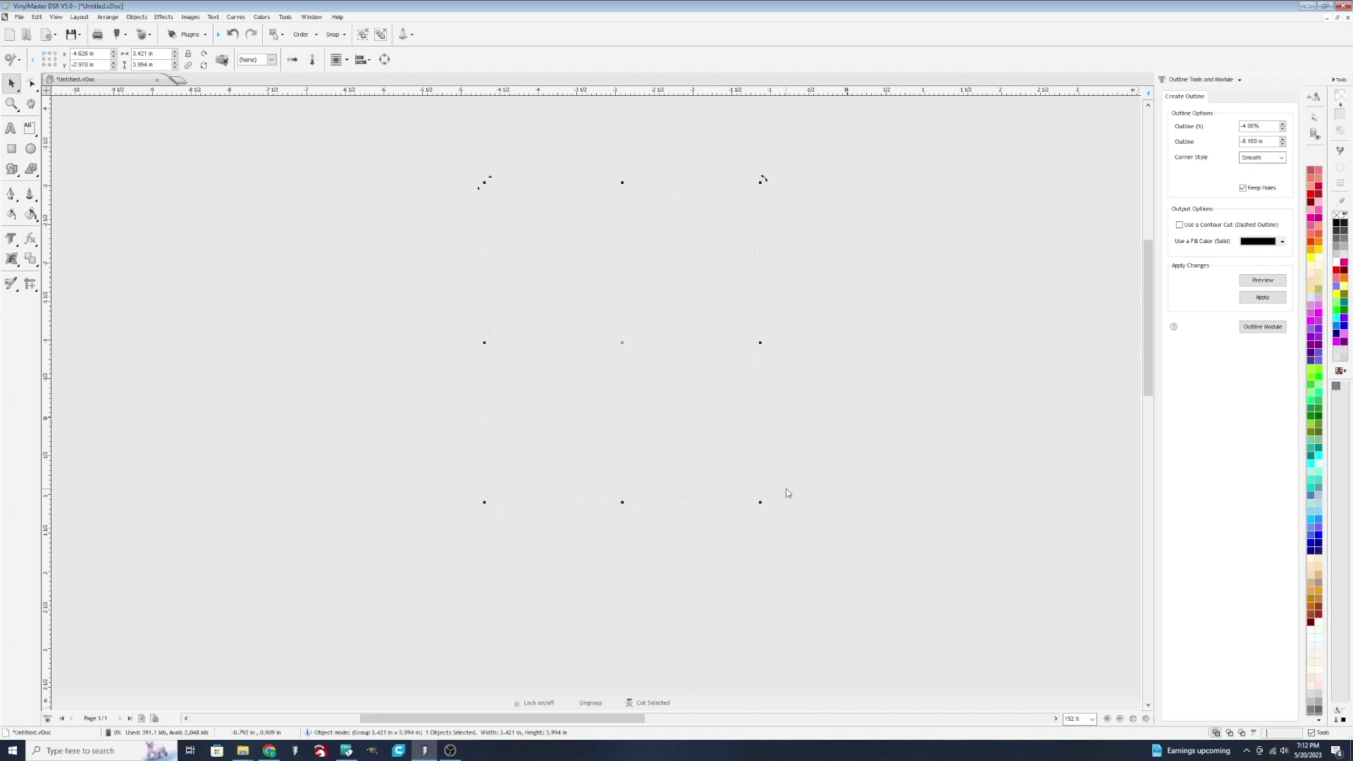
View the striped apple as wireframe cut lines, then back in solid black
click(1229, 733)
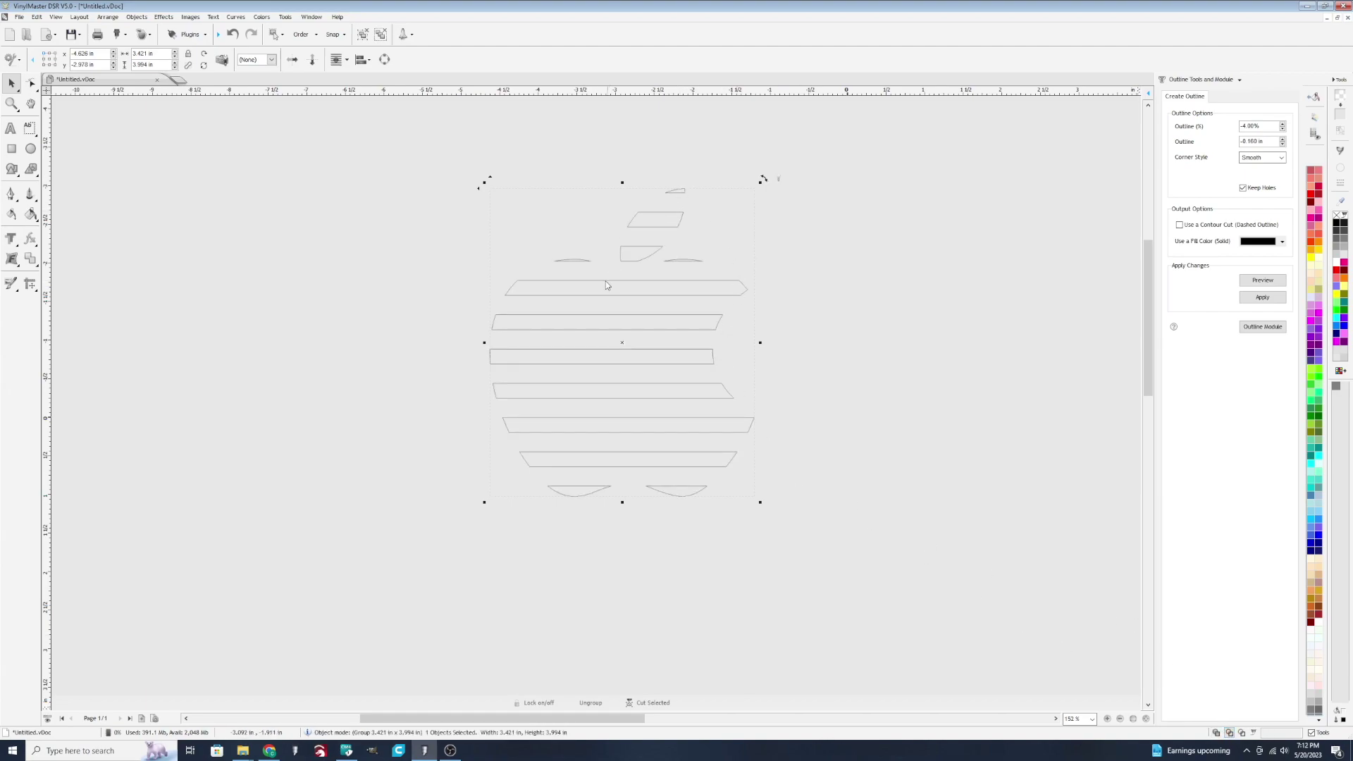
click(1216, 733)
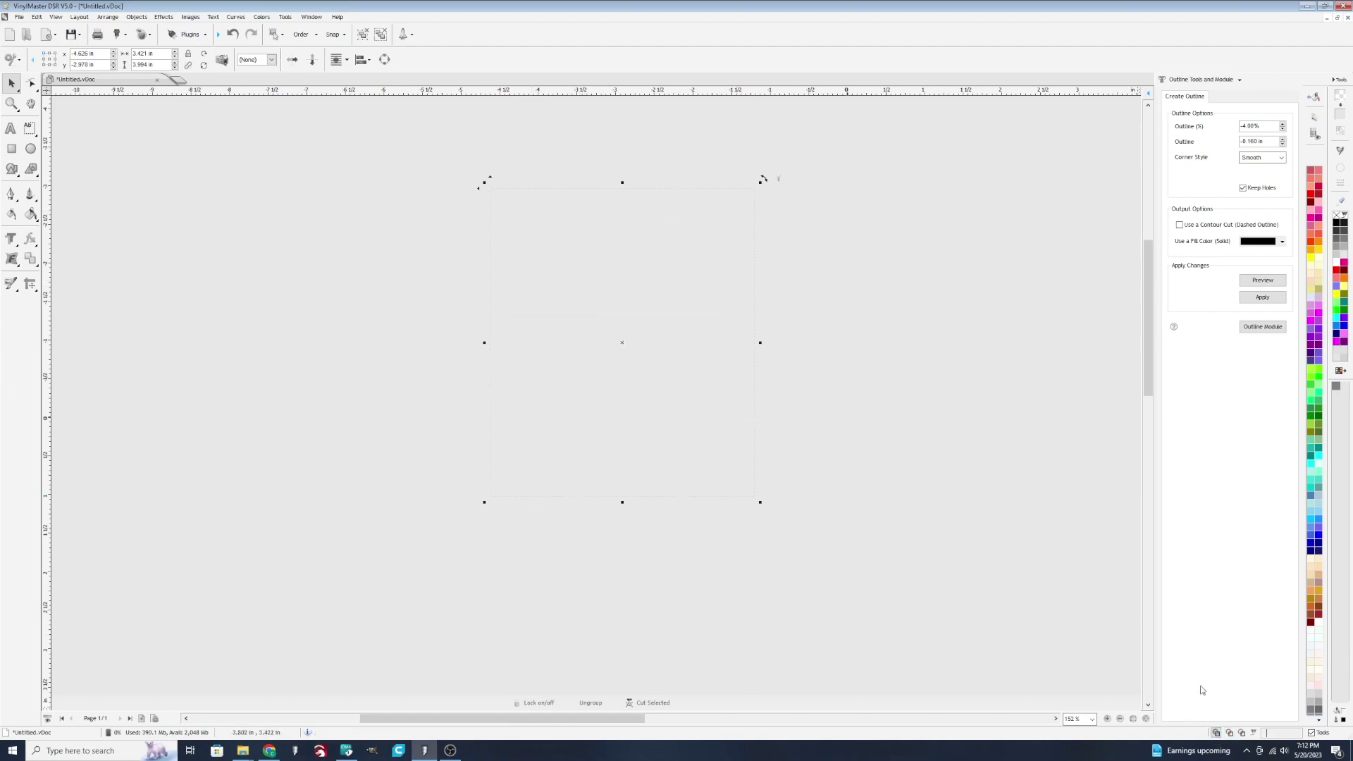
click(826, 303)
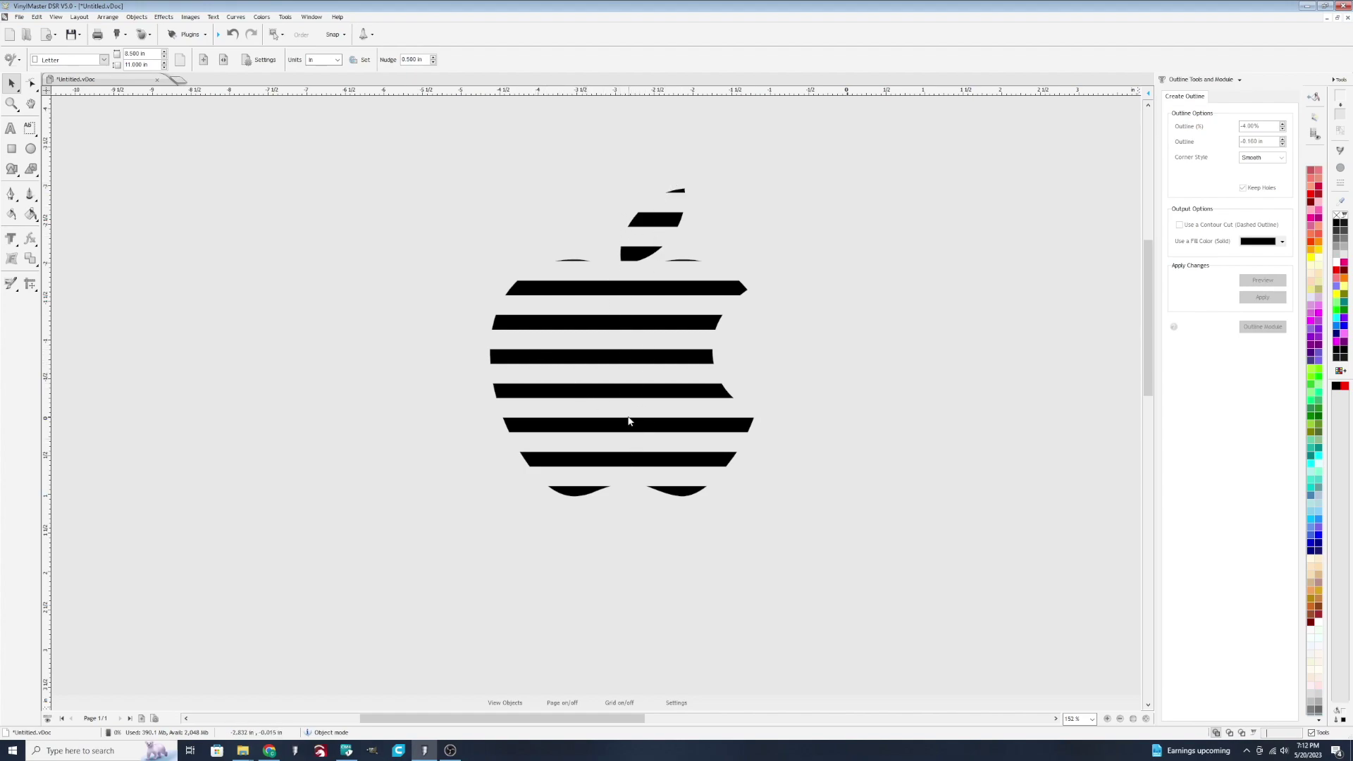
Undo the stripes, reselect the solid black apple and show the vector effects list
key(ctrl+z)
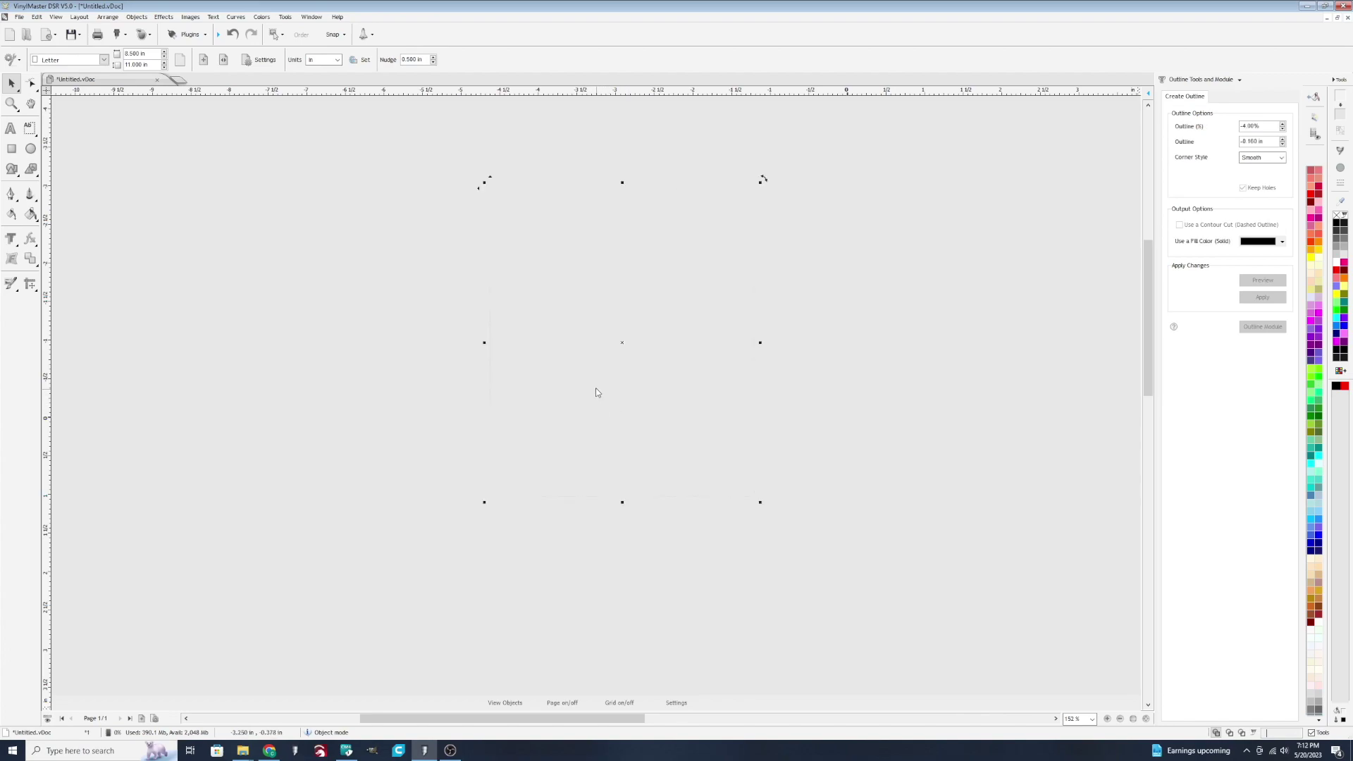
click(748, 345)
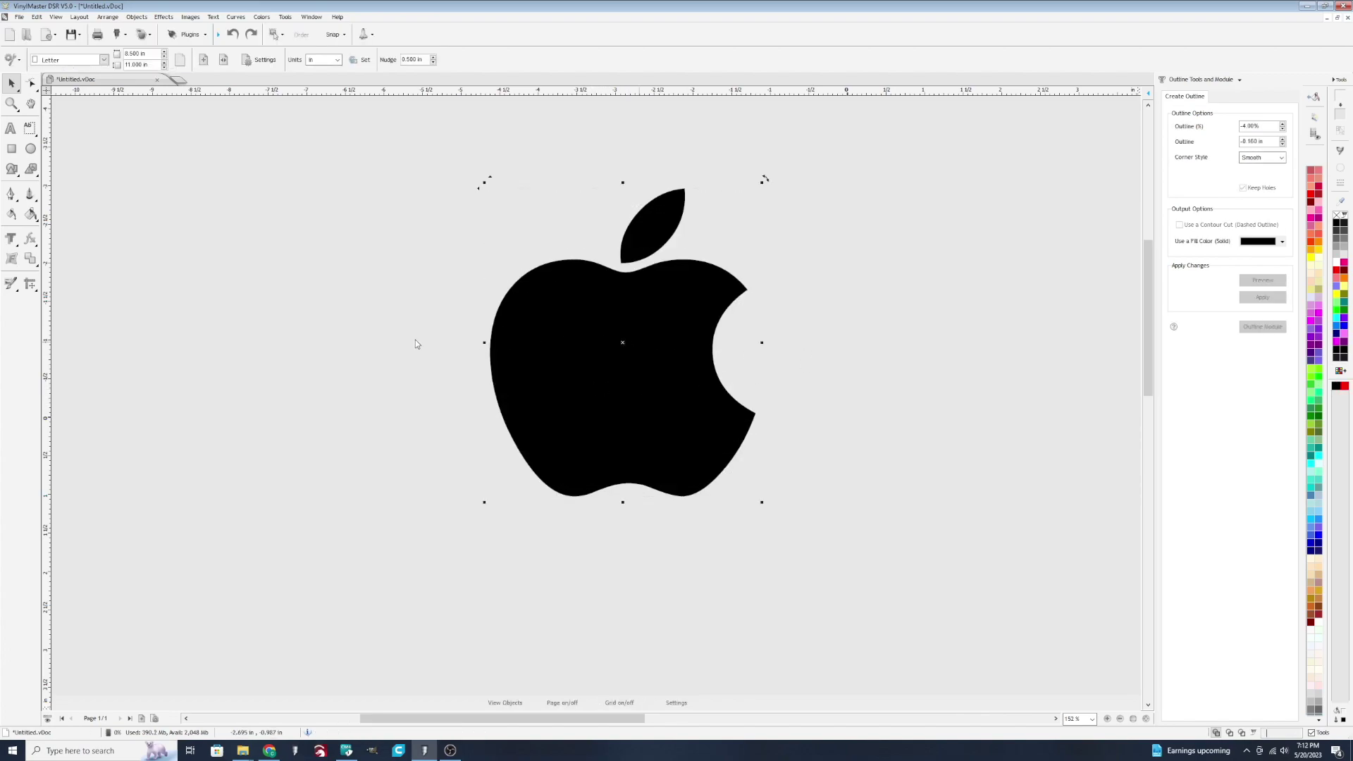
click(11, 239)
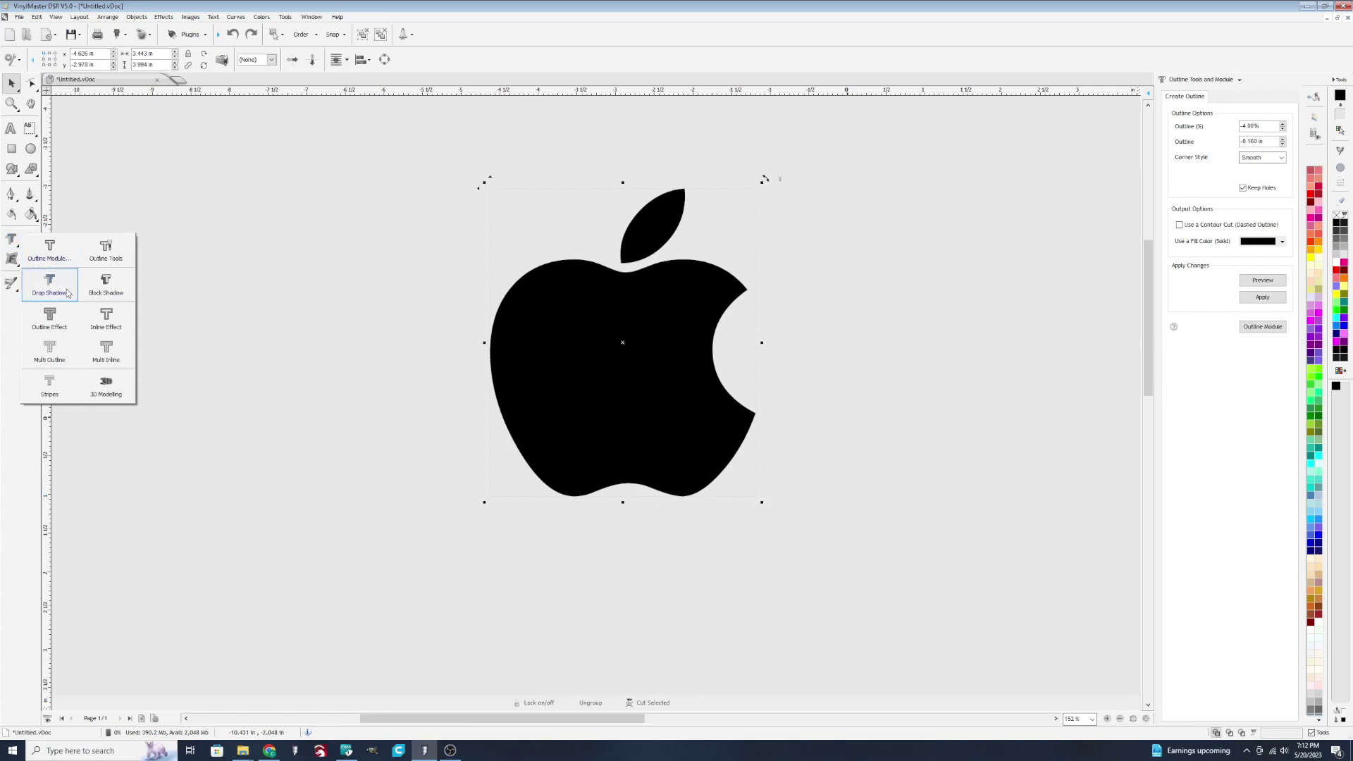